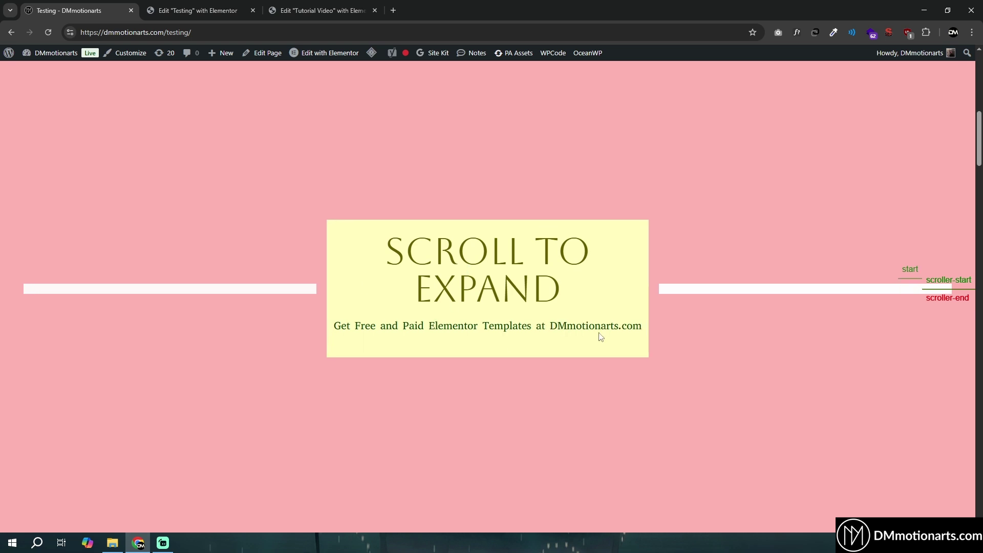
Examine how the central "Scroll to Expand" box grows and shrinks with scrolling in both demo sections of the live Testing page
scroll(518, 321, down, 1)
scroll(518, 322, up, 2)
scroll(516, 320, down, 4)
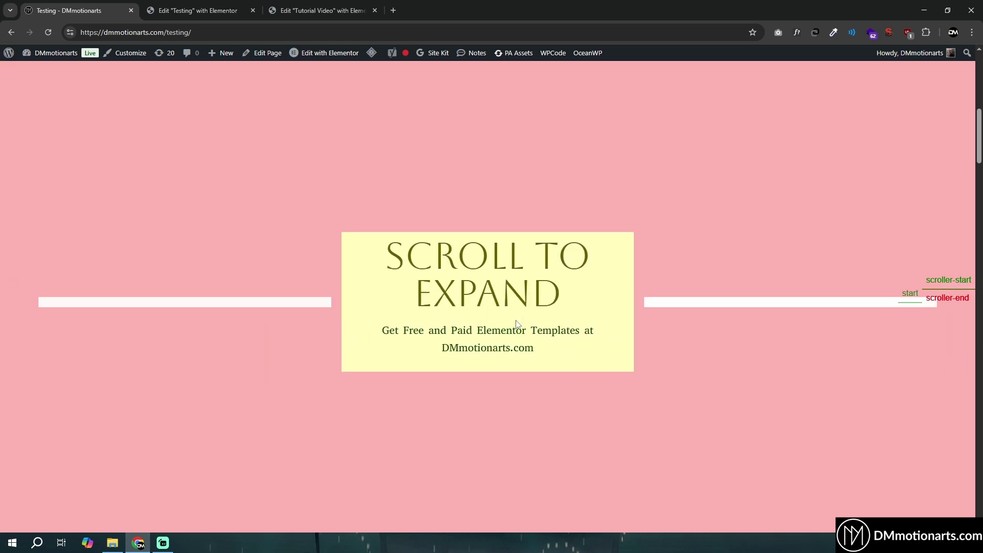
scroll(488, 280, down, 5)
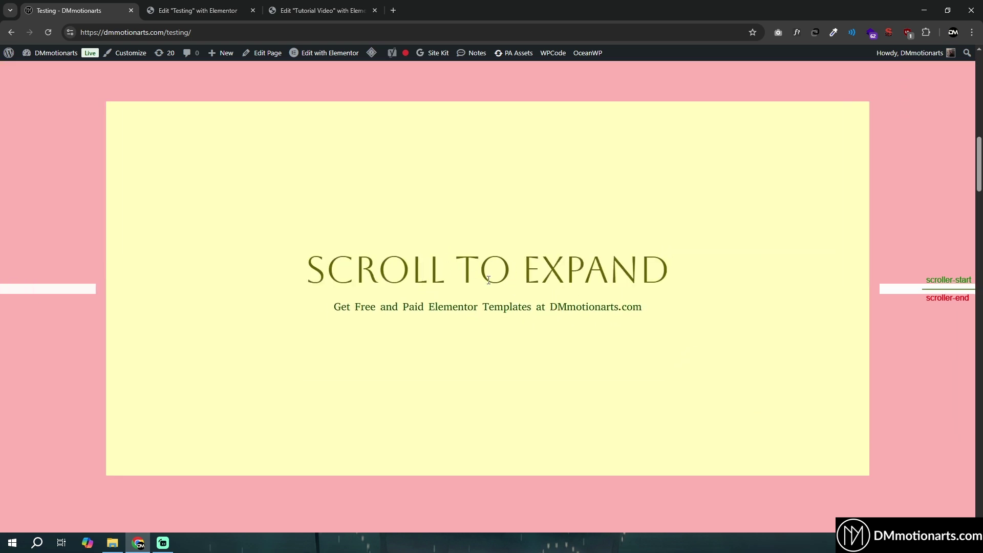
scroll(565, 339, down, 5)
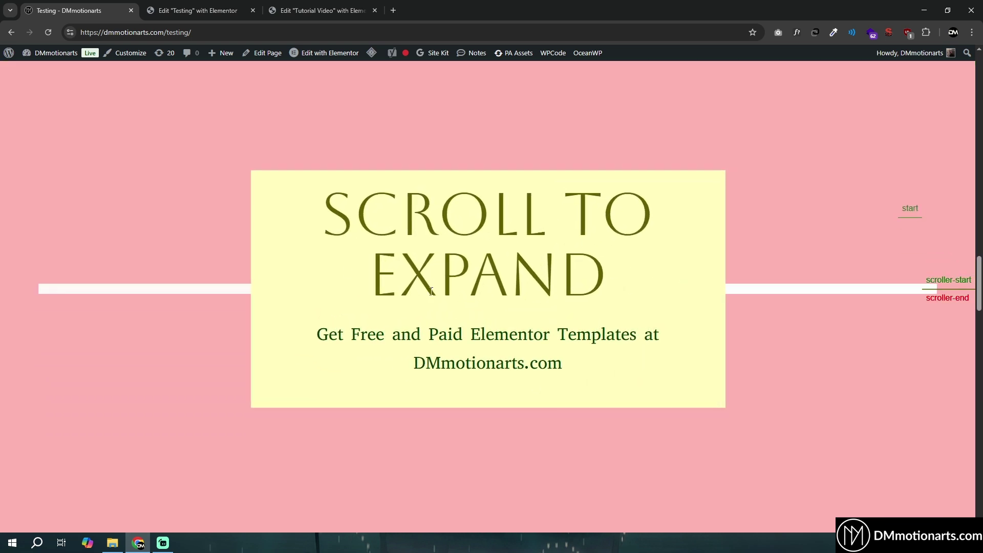
scroll(374, 277, down, 1)
drag(297, 211, 669, 408)
click(704, 295)
scroll(674, 288, up, 4)
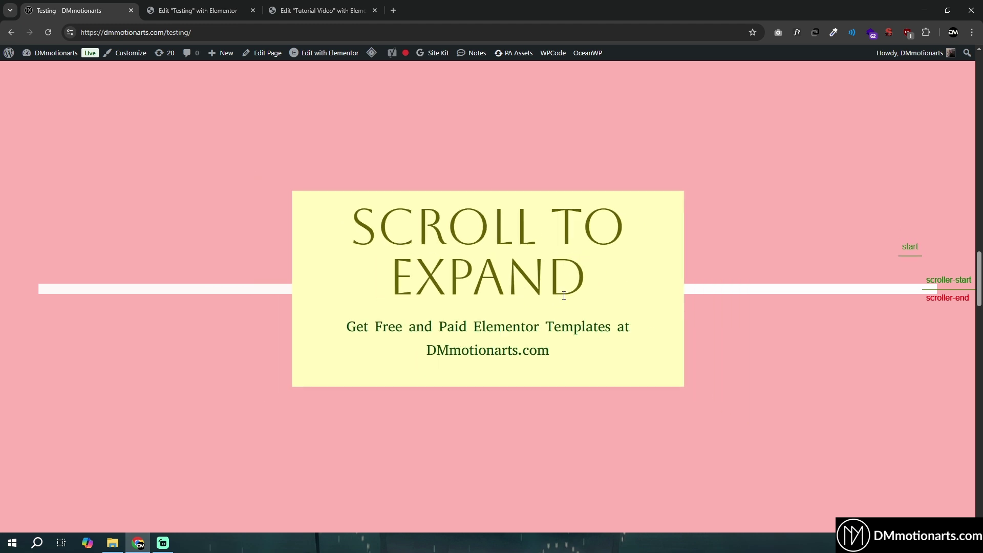
scroll(567, 318, down, 2)
scroll(511, 250, down, 2)
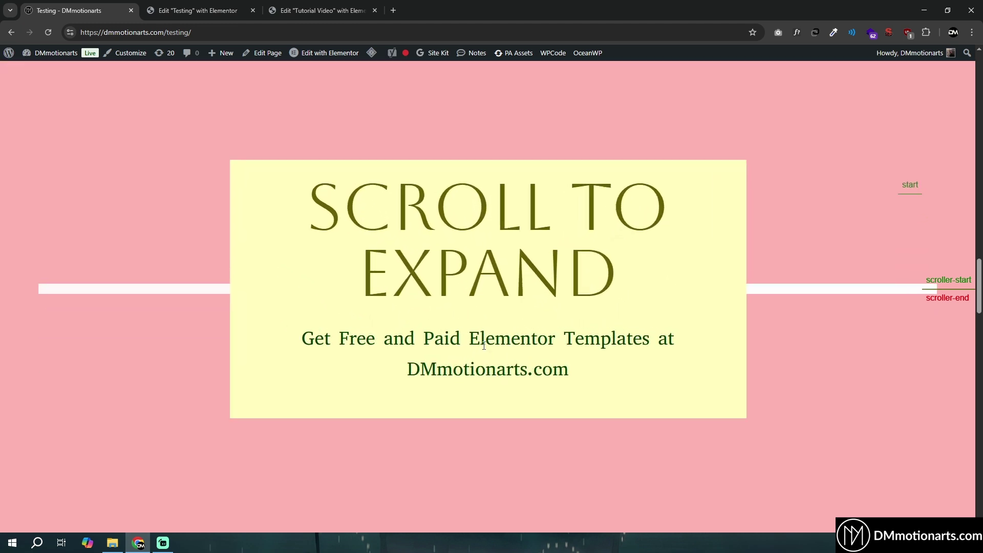
scroll(379, 268, up, 2)
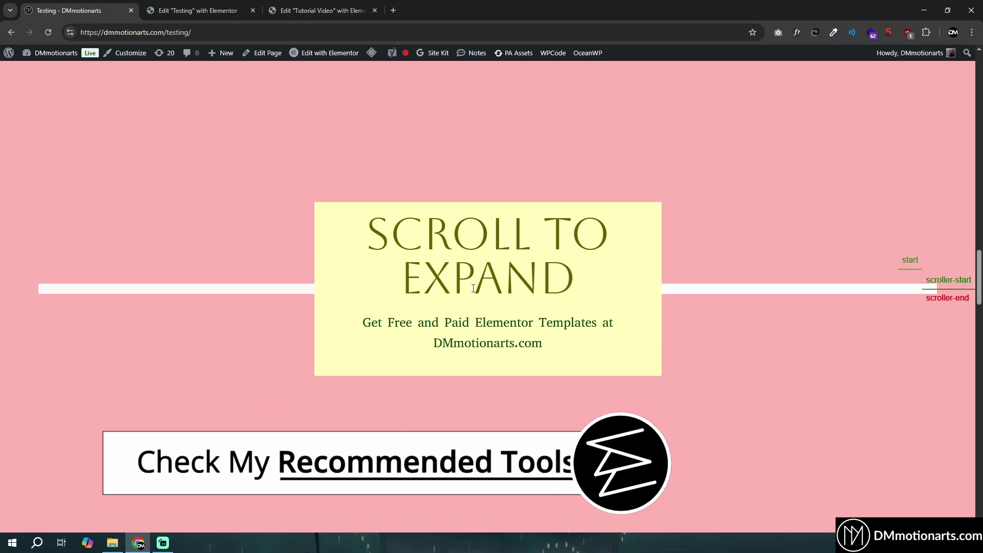
scroll(493, 316, down, 1)
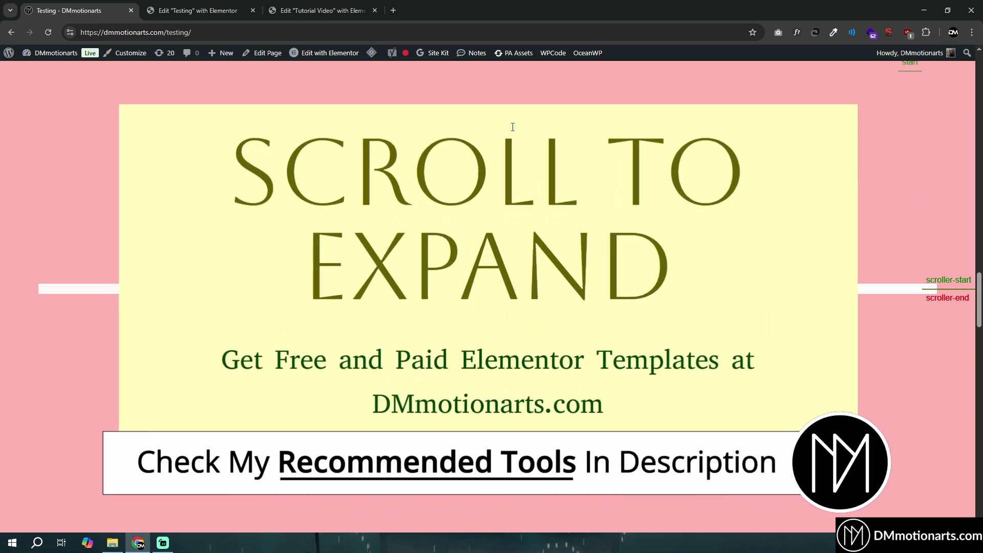
scroll(519, 340, down, 2)
scroll(525, 342, down, 4)
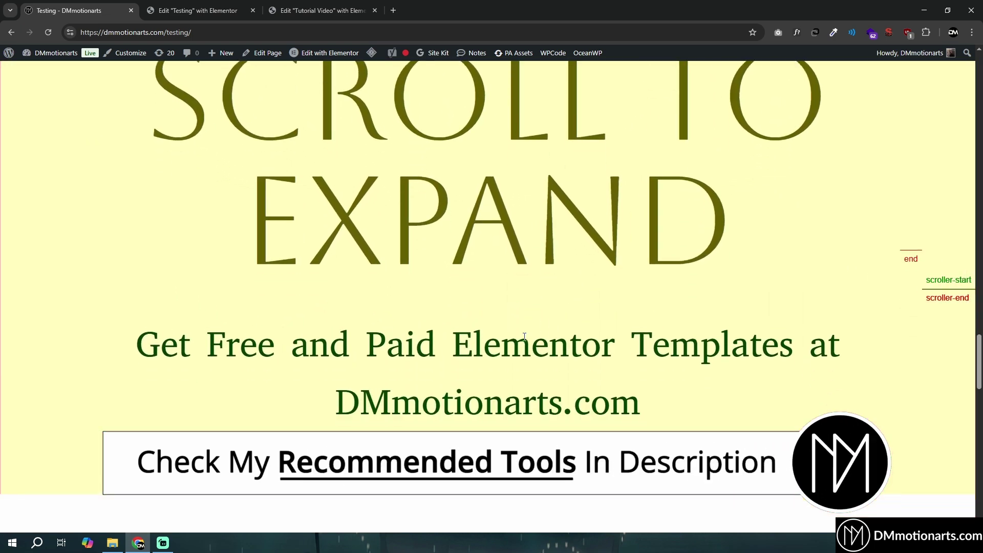
scroll(526, 341, up, 20)
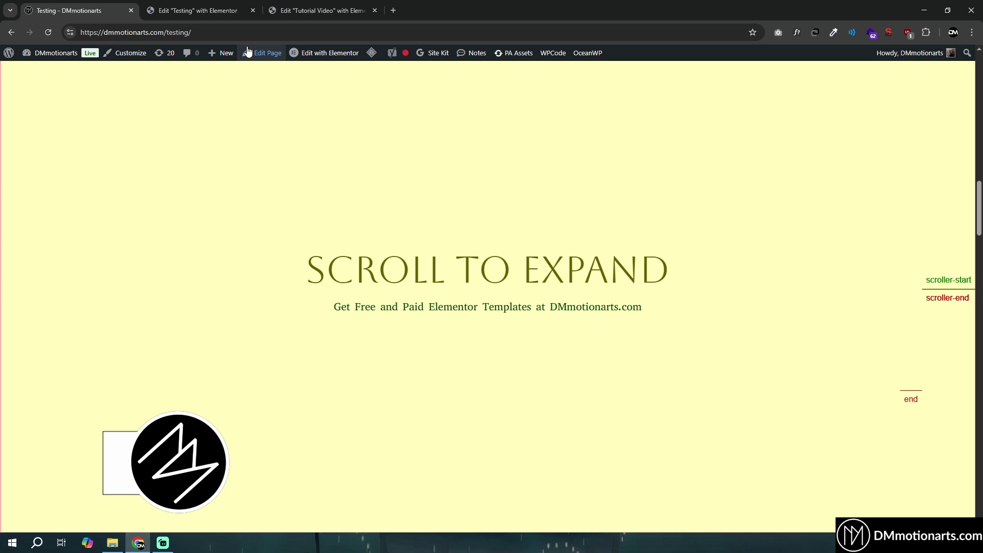
Switch to the Tutorial Video page in the Elementor editor and add a single-column flexbox container at the top of the page
click(320, 9)
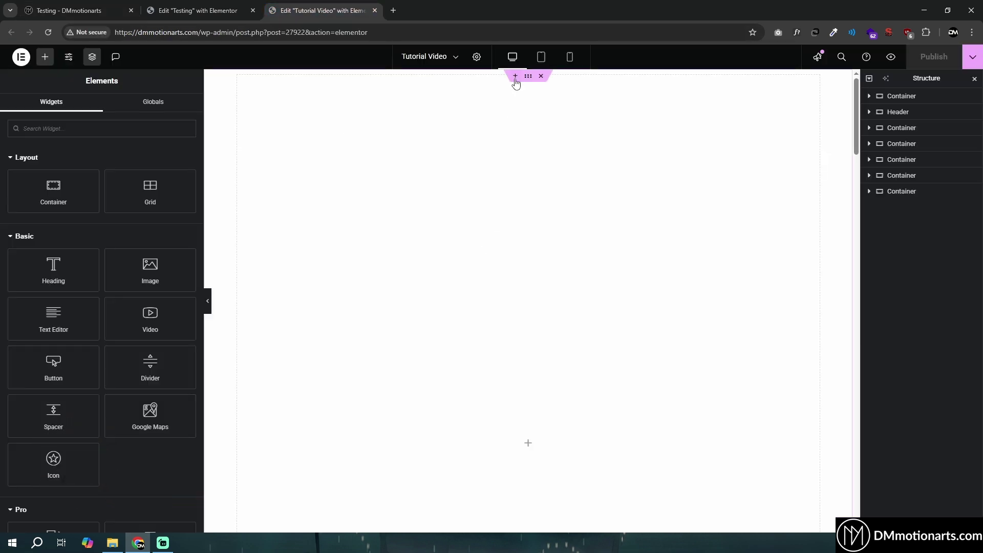
click(516, 82)
click(508, 118)
click(502, 146)
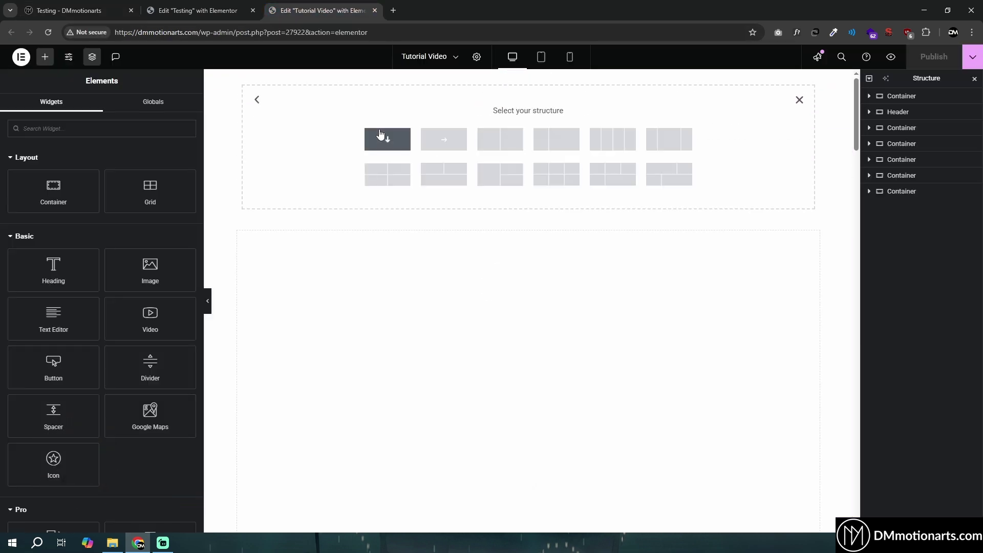
click(412, 136)
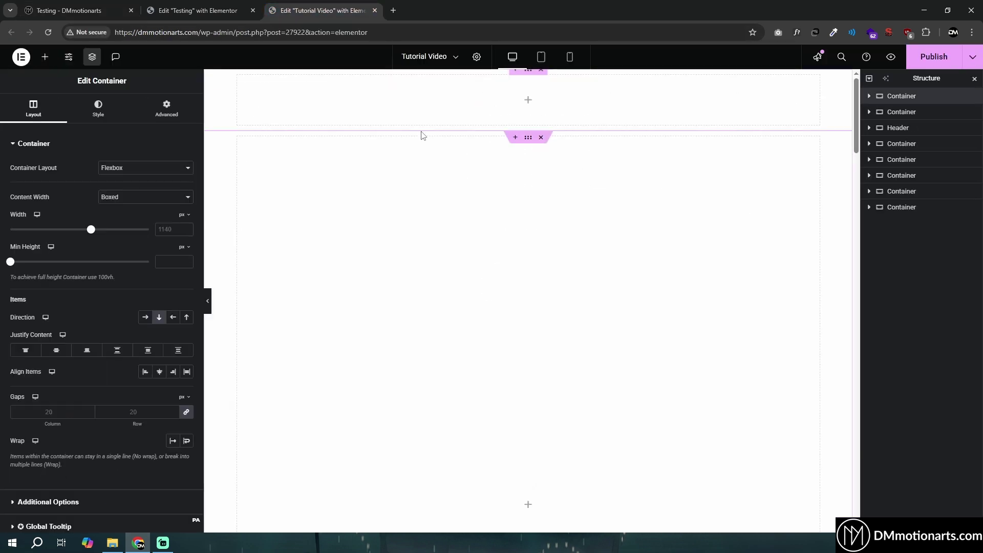
Set the new container's content width to Full Width and its minimum height to 100 vh
click(182, 197)
click(160, 215)
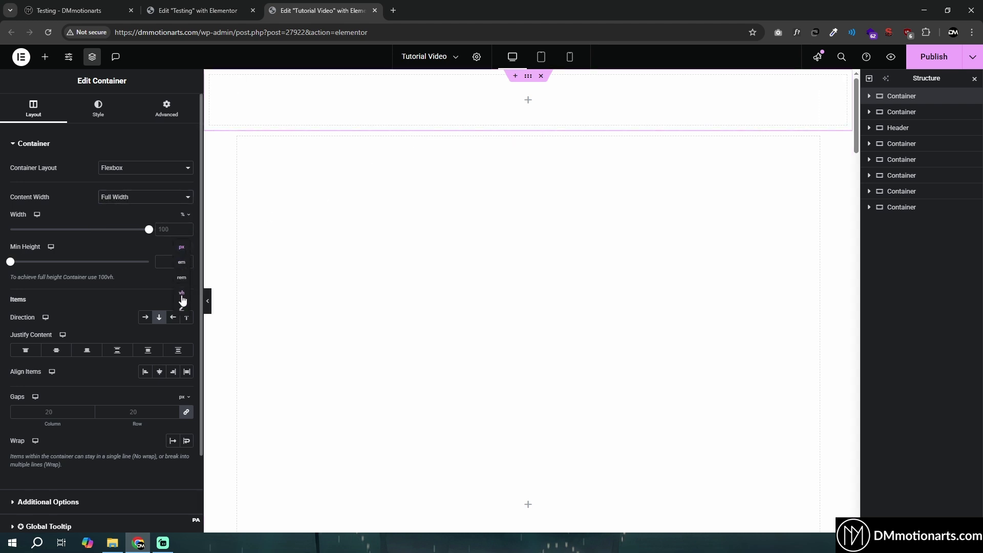
click(182, 293)
click(169, 262)
text(100)
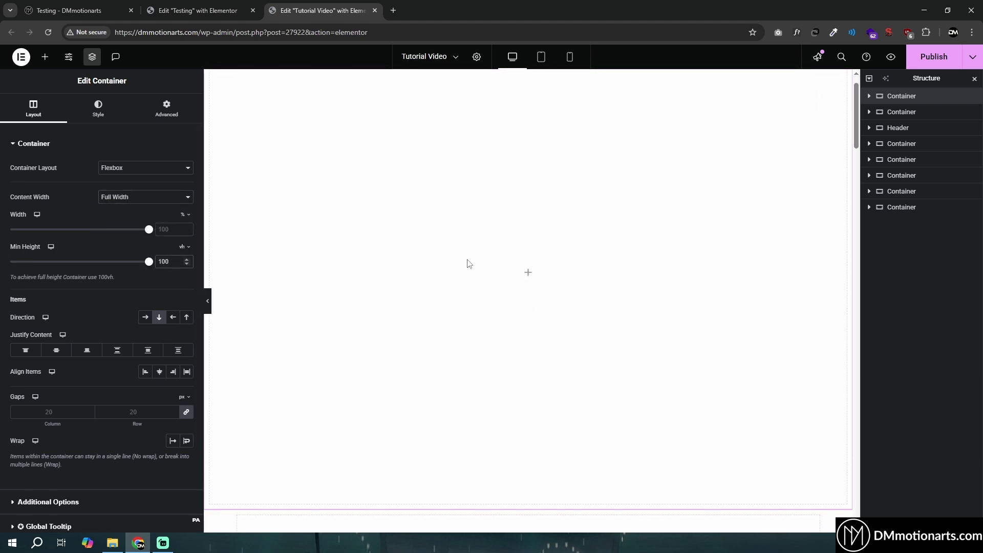
Give the container a classic background in a pale yellow colour
click(103, 108)
click(145, 189)
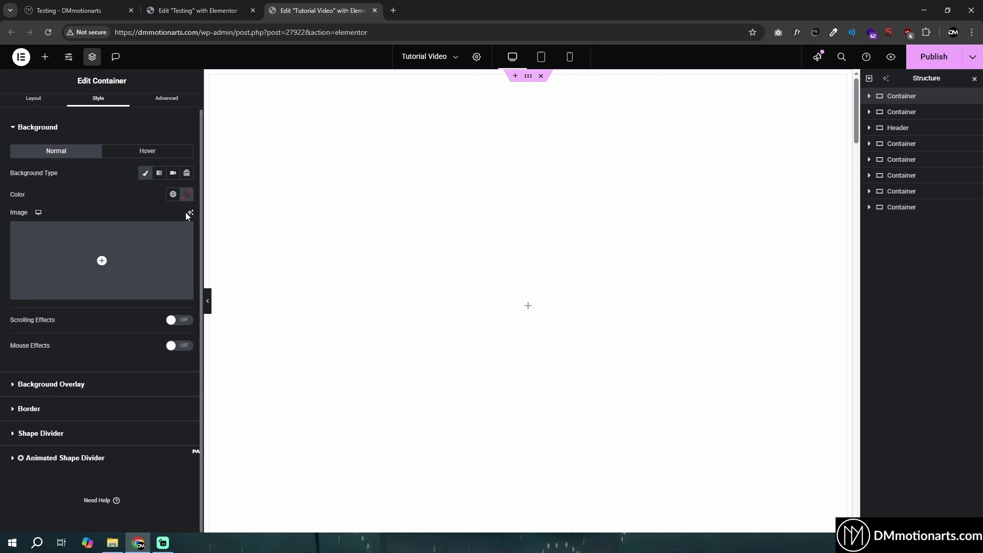
click(187, 194)
click(142, 235)
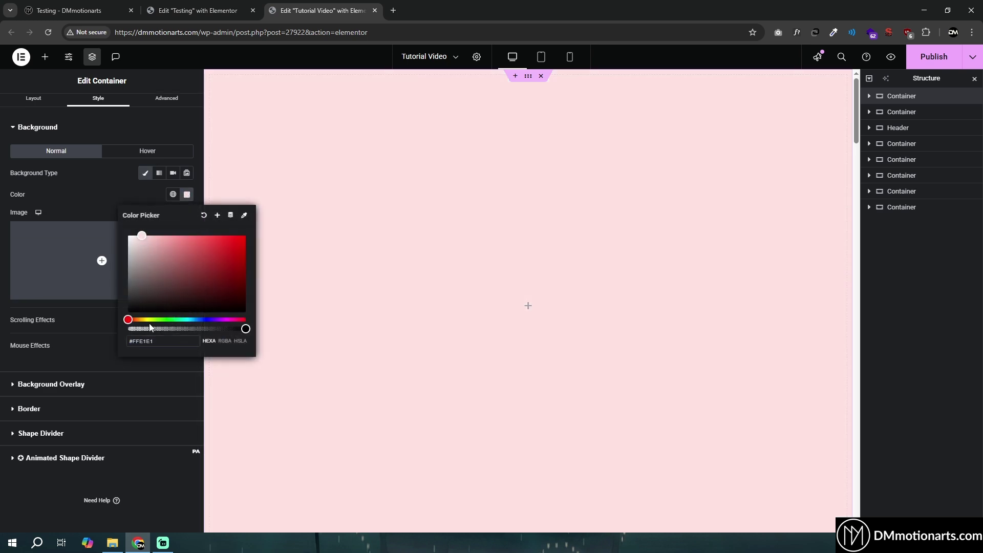
click(147, 320)
click(240, 364)
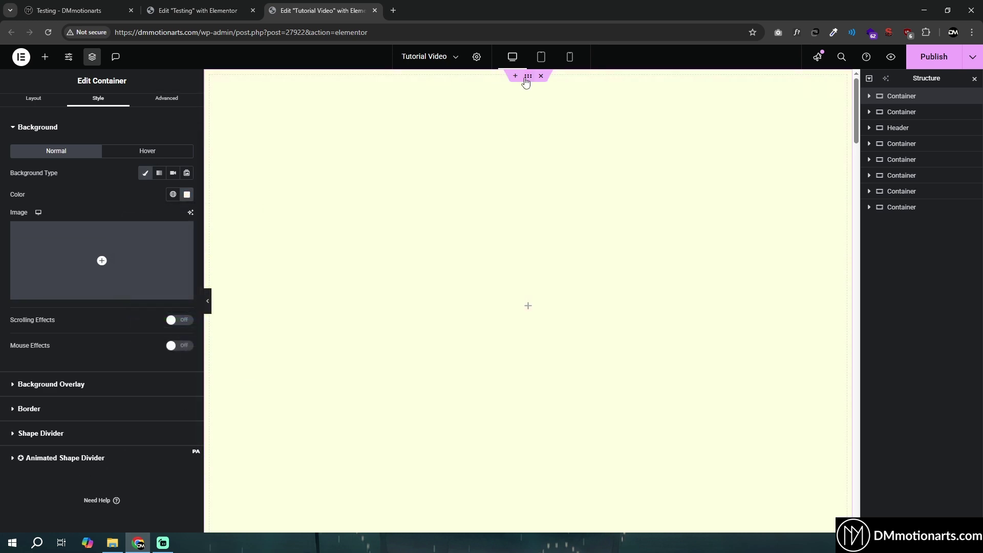
Add a nested container inside the yellow container and set its content width to Full Width
click(46, 57)
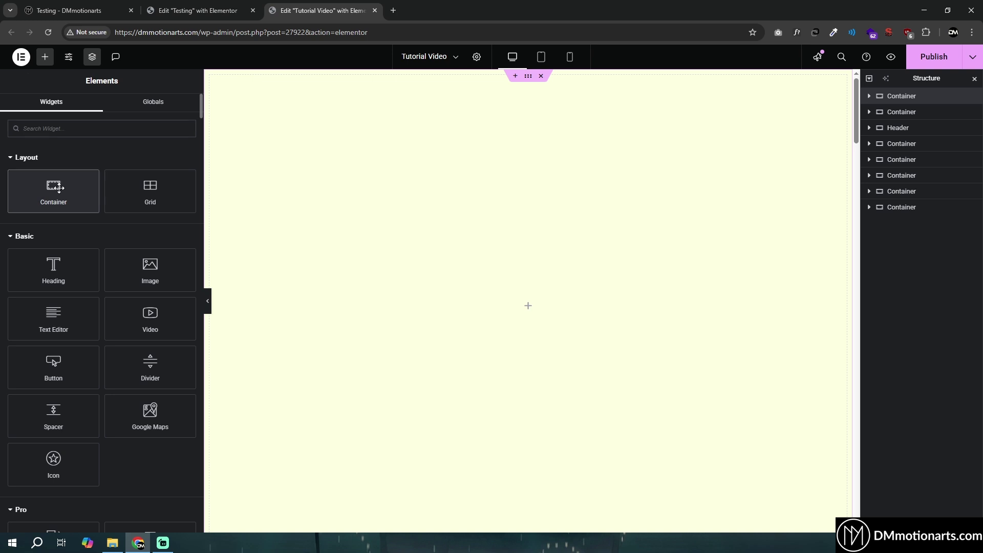
click(59, 188)
click(138, 198)
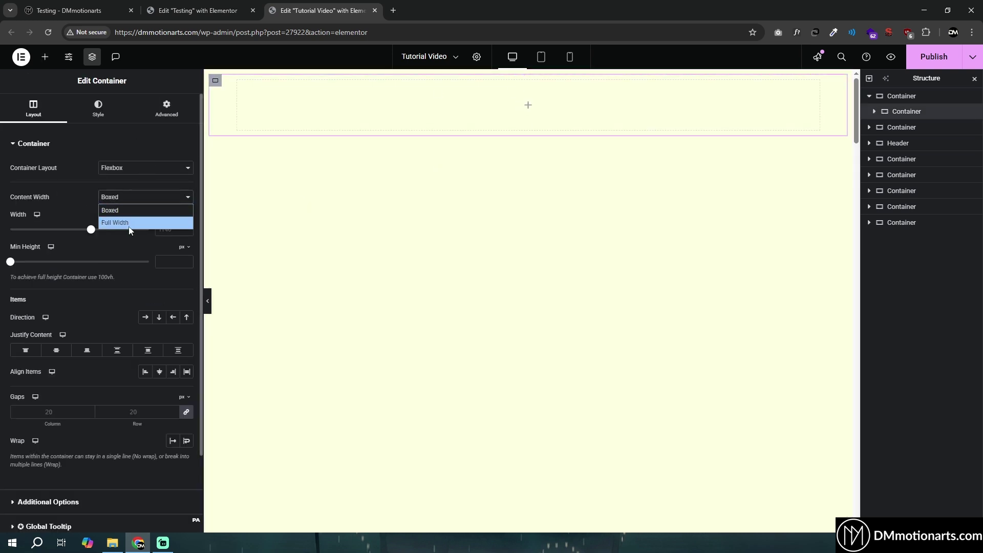
click(129, 224)
Rename the outer container as Wrapper and duplicate its inner container twice to have three inner containers
click(901, 97)
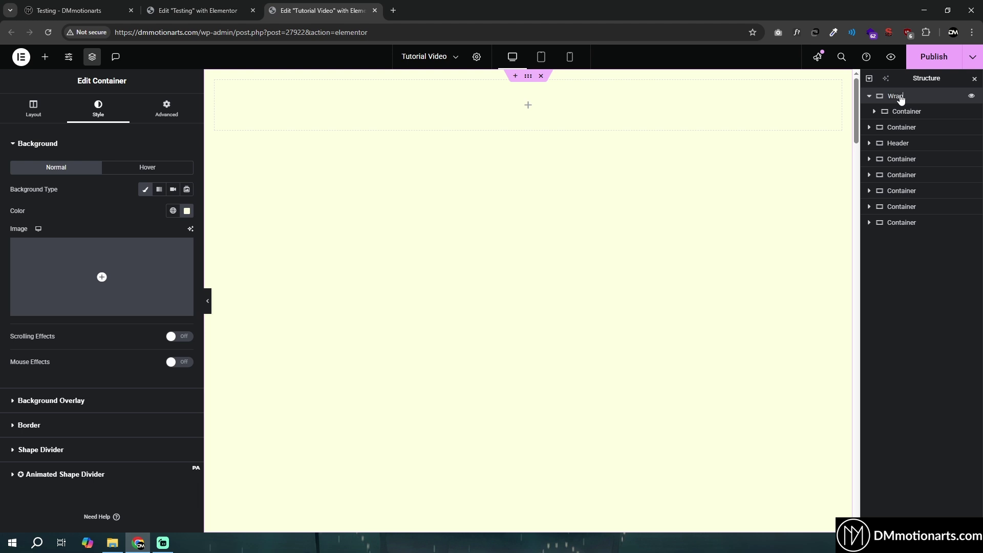
click(906, 111)
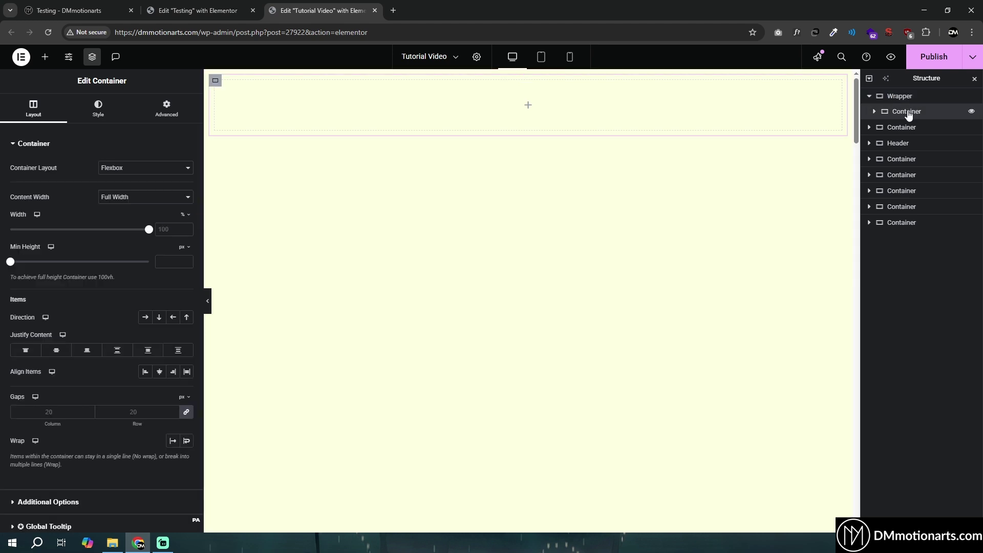
right_click(906, 111)
click(897, 142)
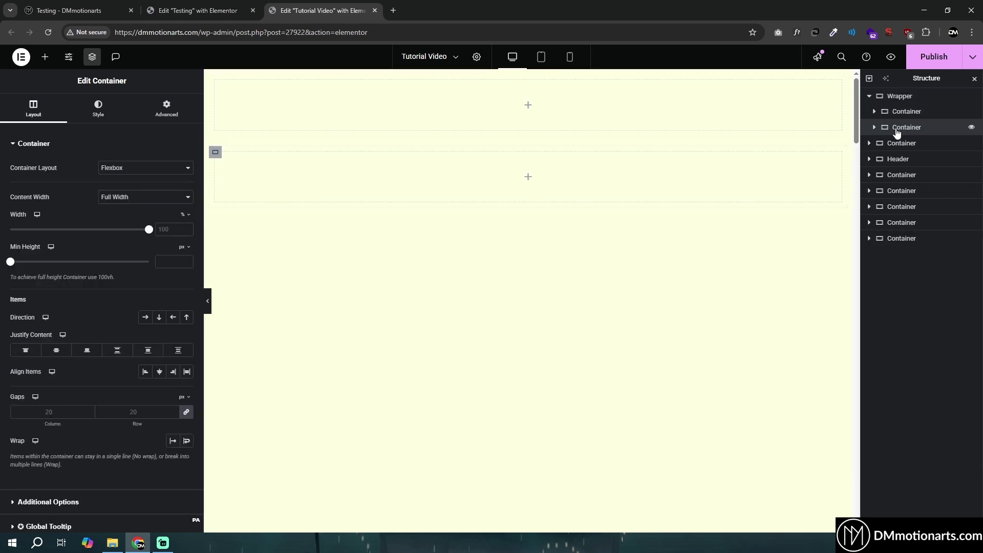
right_click(895, 128)
click(864, 156)
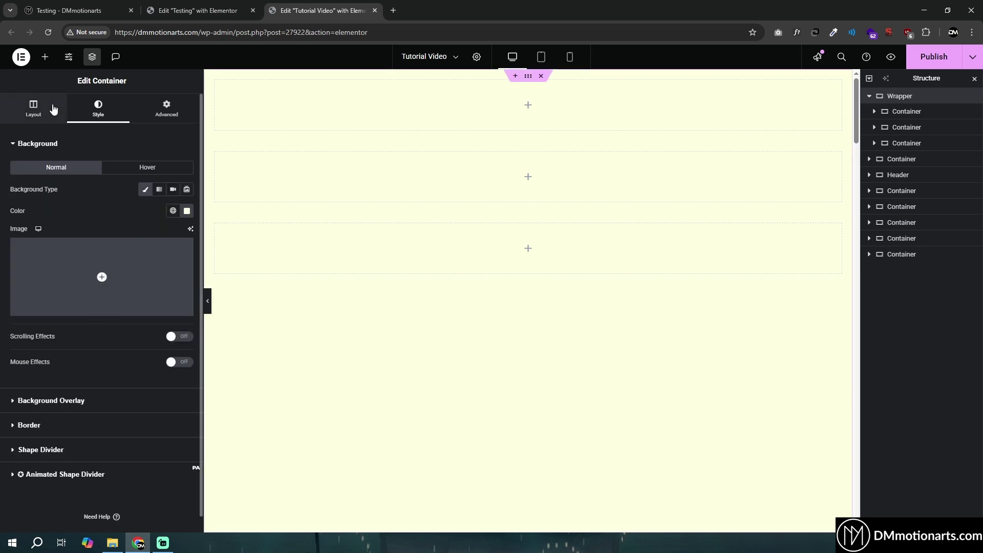
Arrange the Wrapper's inner containers in a horizontal row and align them to the vertical centre
click(55, 107)
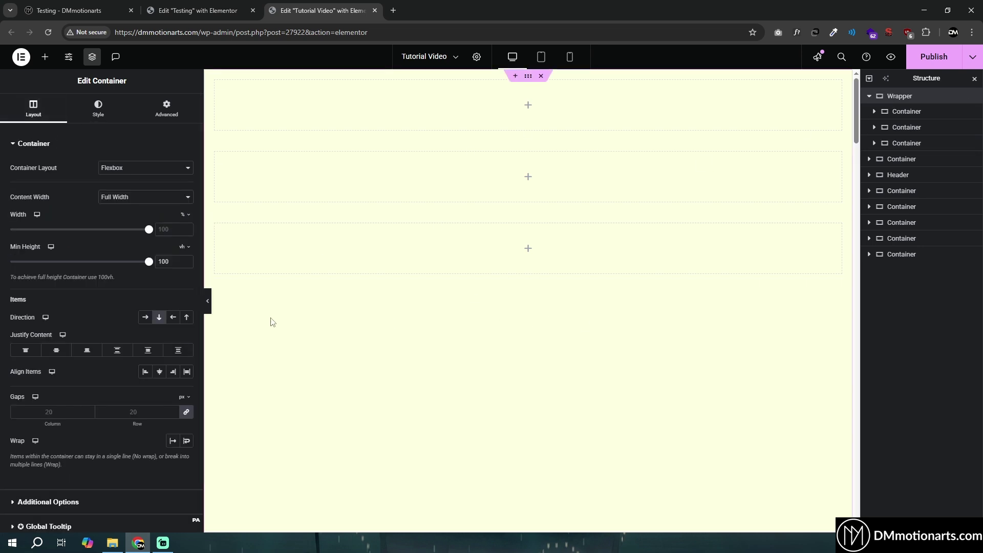
click(145, 317)
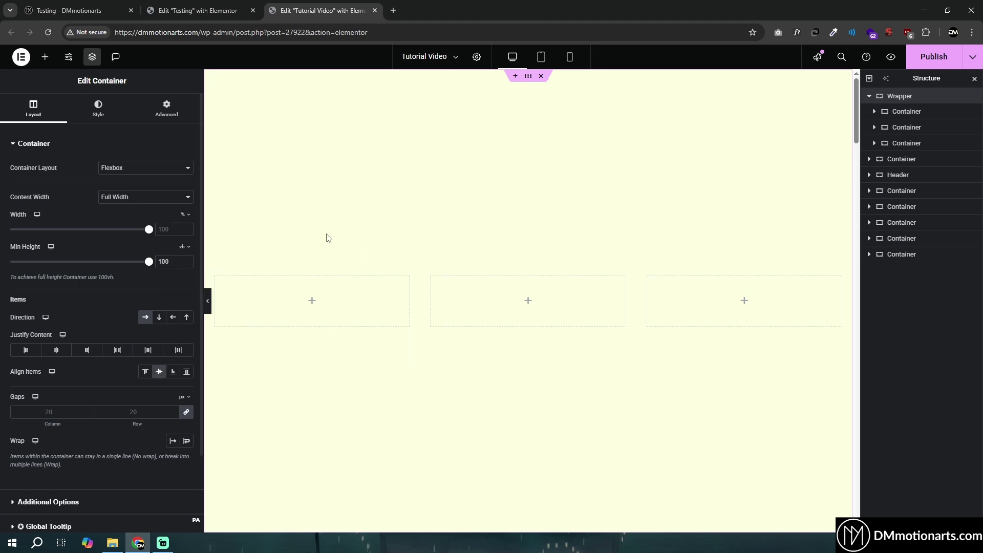
click(159, 372)
scroll(432, 306, down, 1)
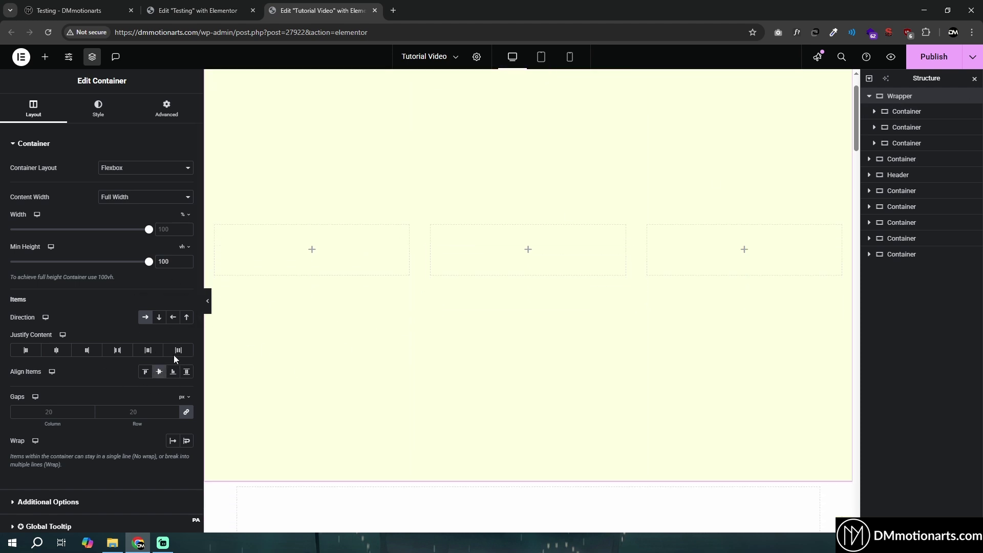
scroll(498, 337, up, 1)
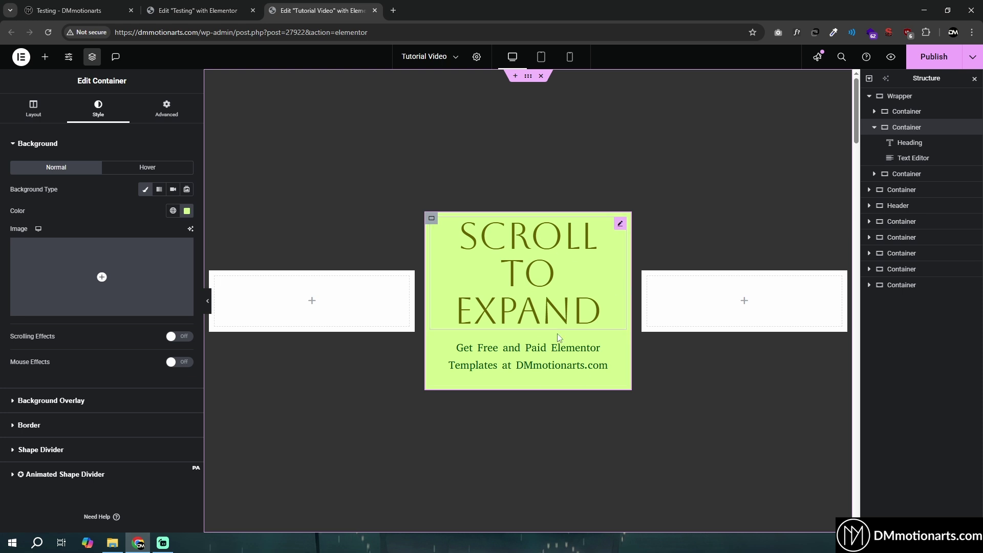
Add a new single-column flexbox container directly below the Wrapper section
scroll(496, 379, down, 2)
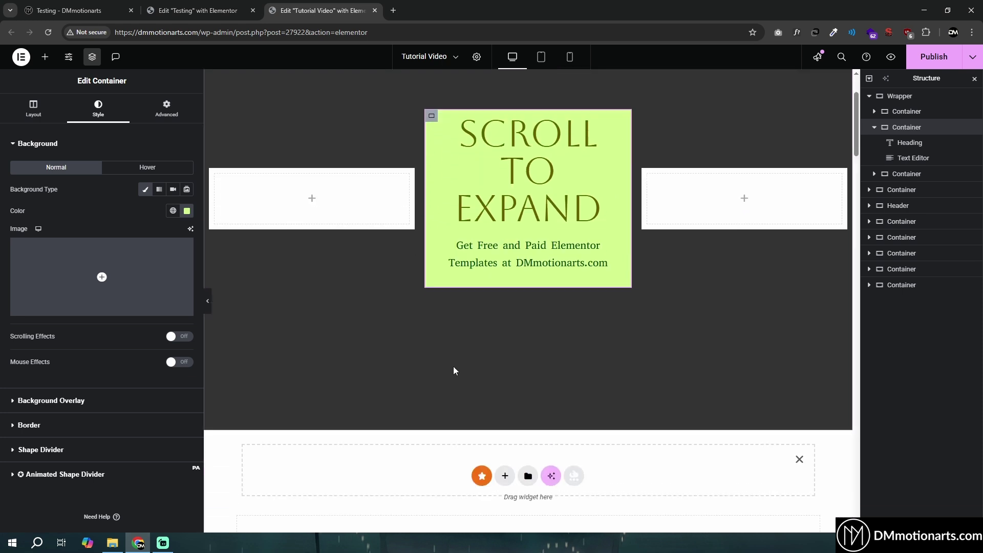
scroll(552, 369, down, 3)
scroll(551, 370, up, 5)
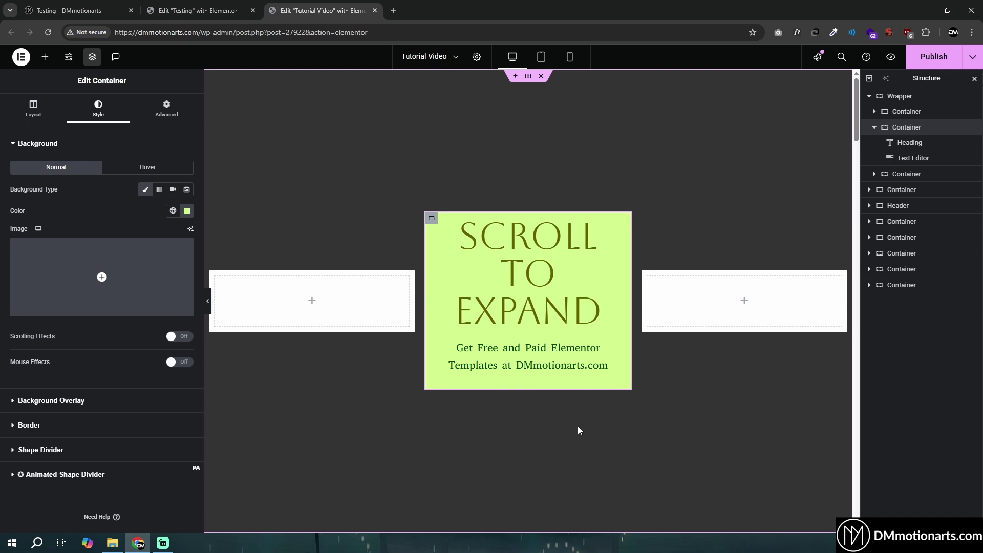
scroll(580, 430, down, 4)
click(505, 376)
click(481, 403)
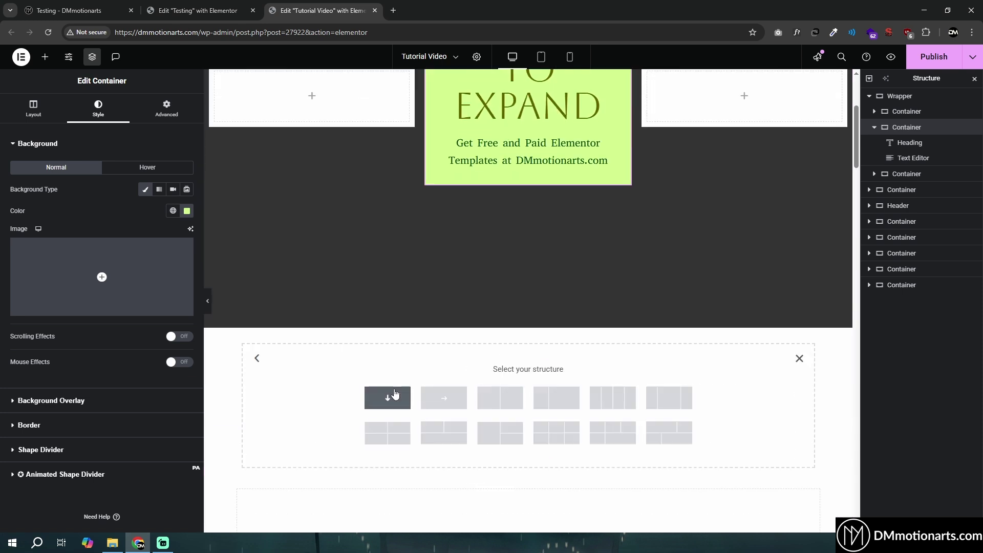
click(387, 398)
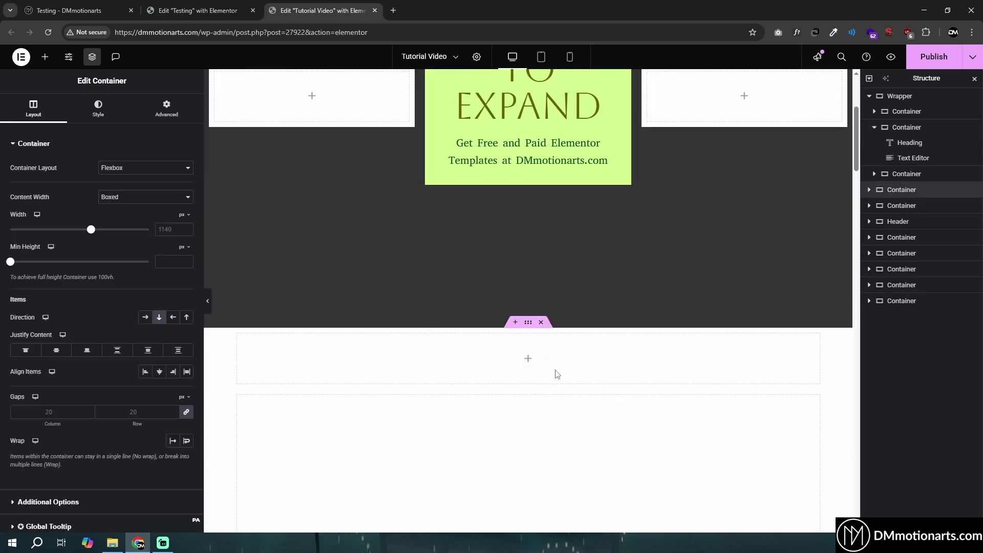
Rename the newly added container below the Wrapper as COde
double_click(912, 190)
key(BackSpace)
text(COde)
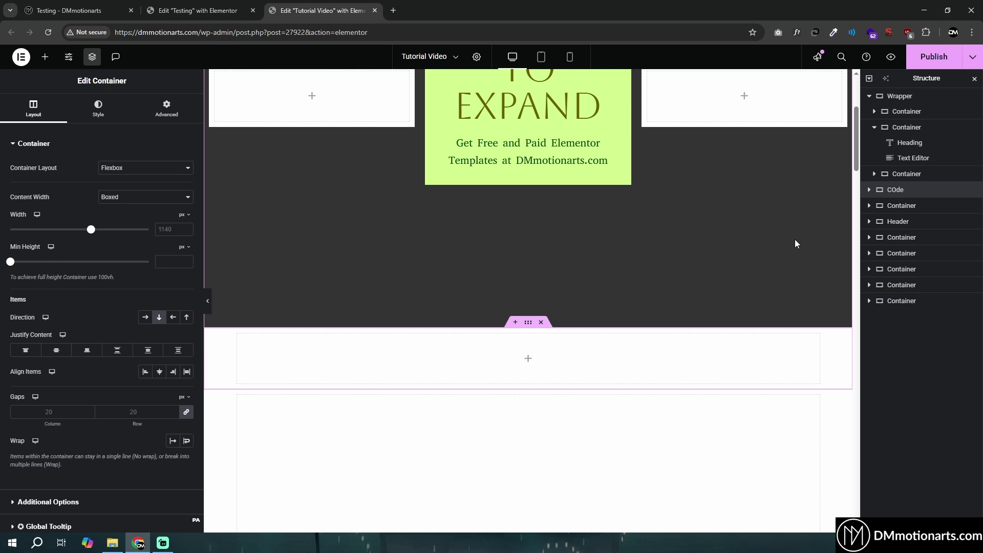
key(Return)
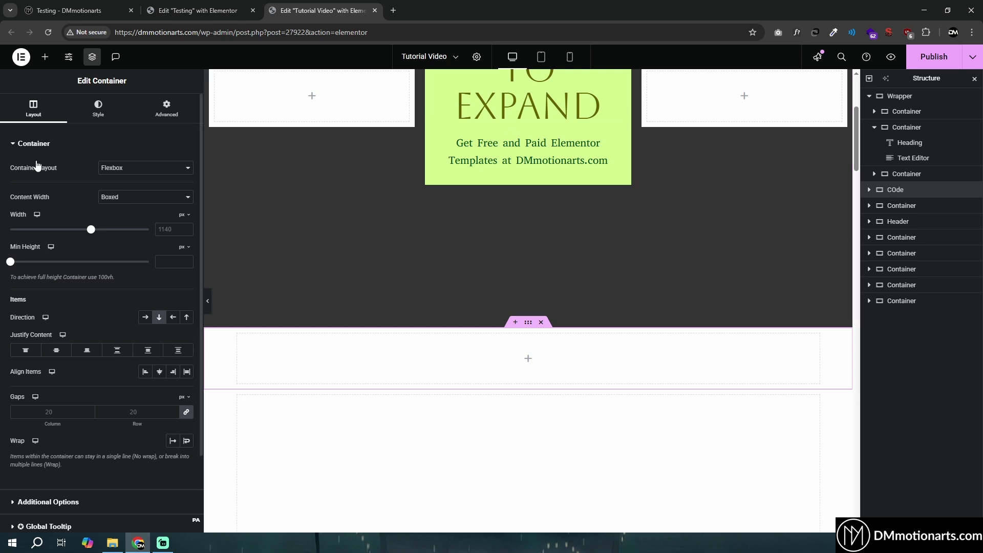
Make the COde container Full Width and set its padding, gaps and minimum height to 0 px
click(138, 196)
click(130, 223)
click(152, 115)
key(ctrl+z)
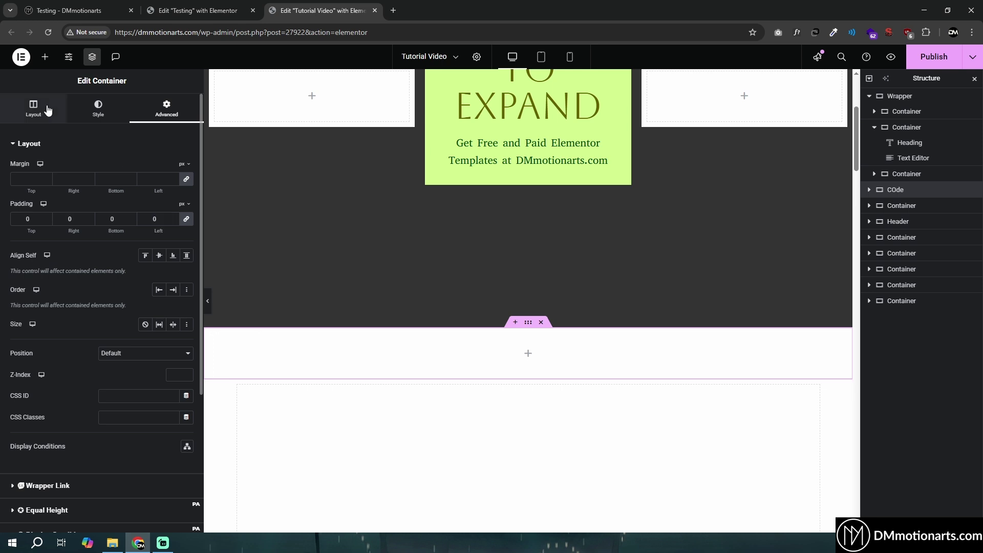
text(0)
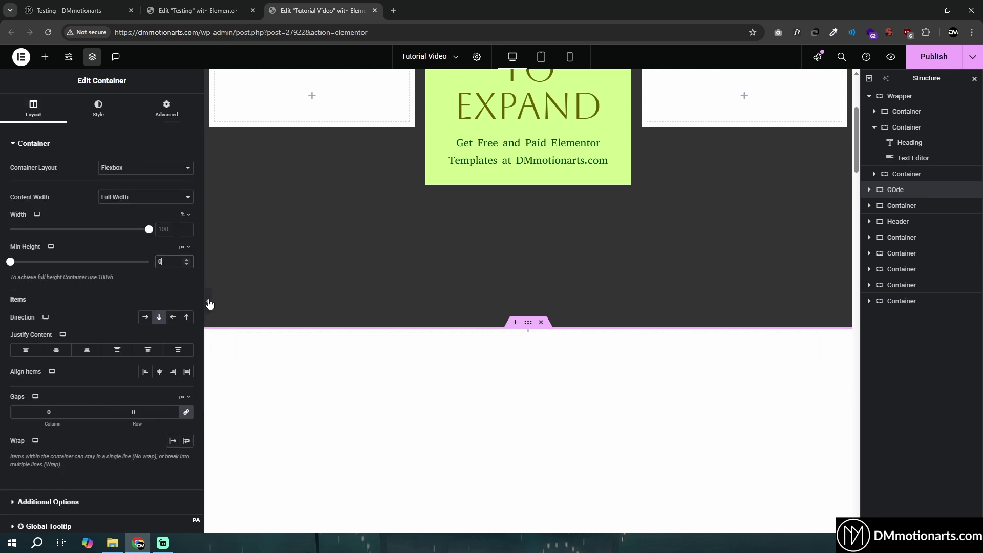
Give the COde container a solid red background color and compare it with the full-width canvas
click(98, 107)
click(145, 189)
click(187, 211)
click(213, 252)
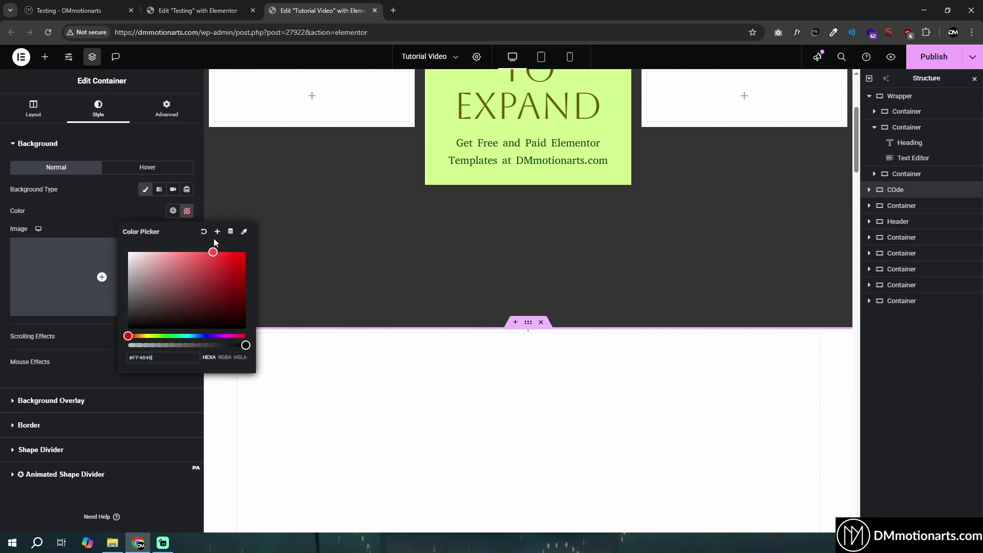
click(215, 311)
click(212, 310)
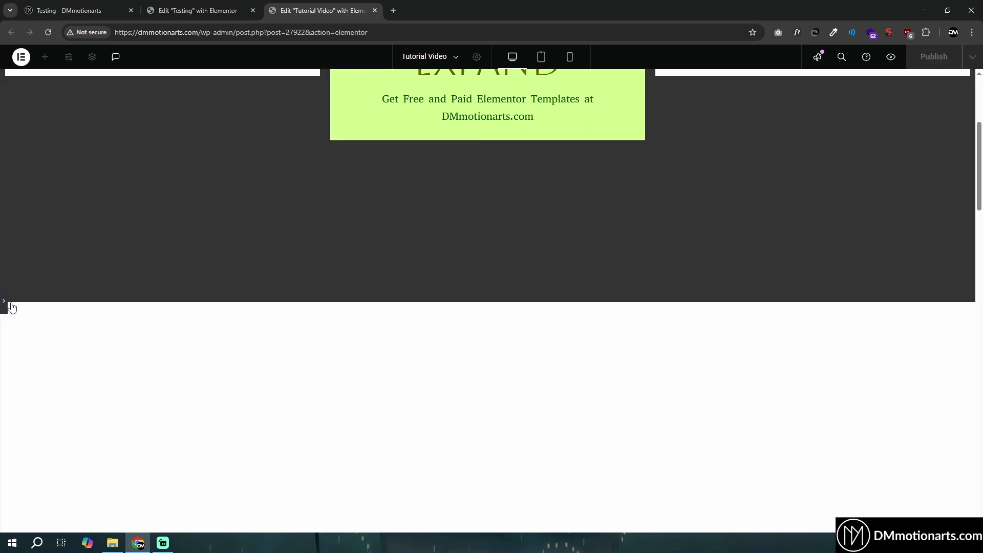
click(10, 304)
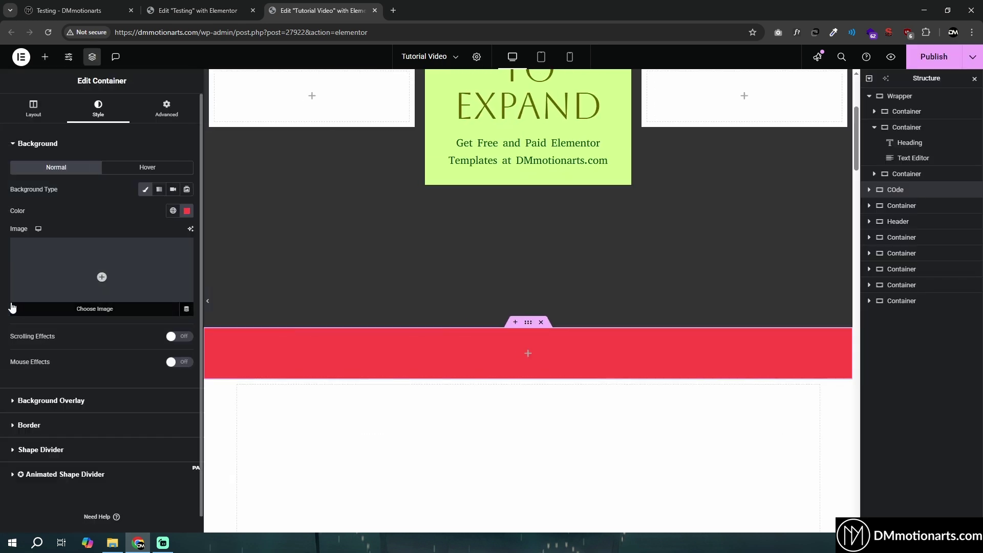
Add an HTML widget to the COde container and paste the GSAP ScrollTrigger code into it
click(46, 57)
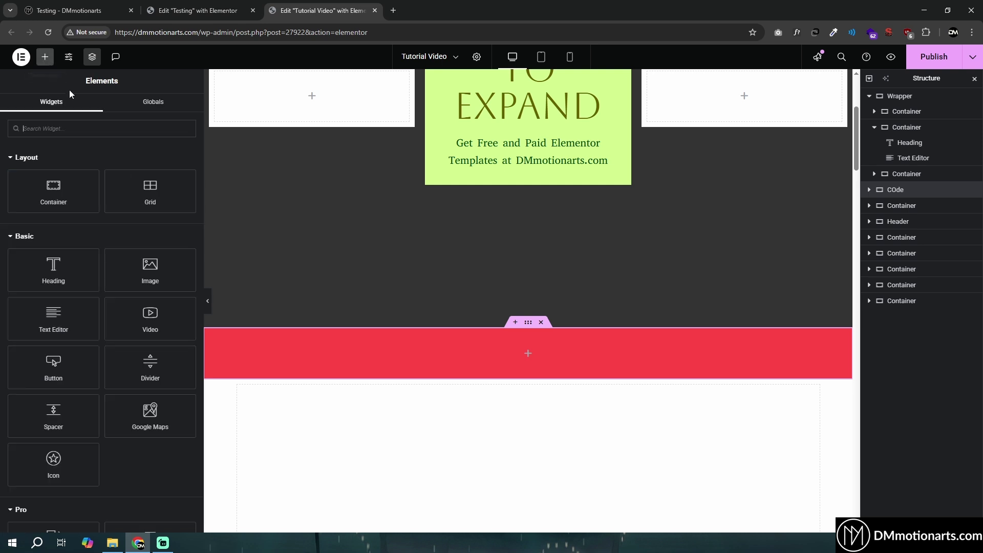
text(html)
drag(53, 162, 450, 333)
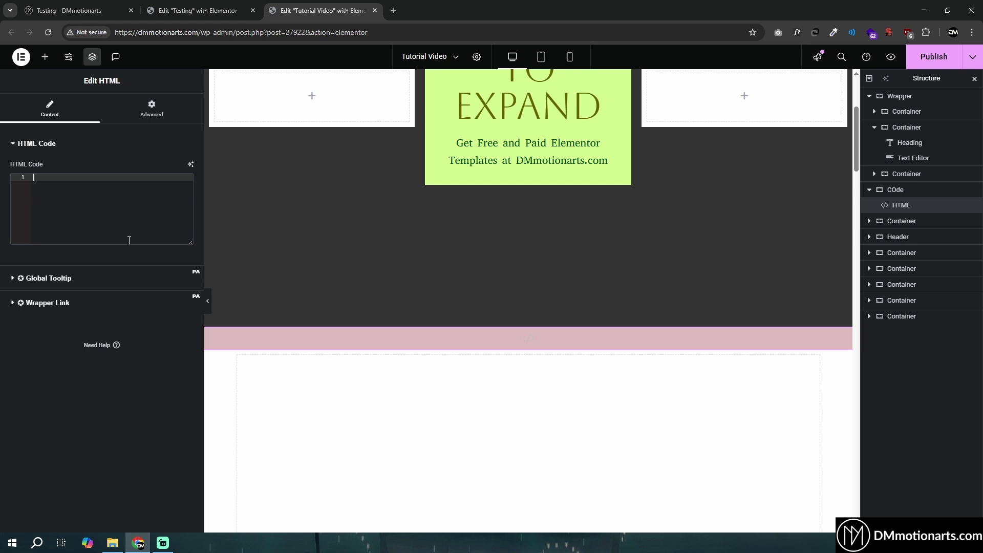
key(ctrl+v)
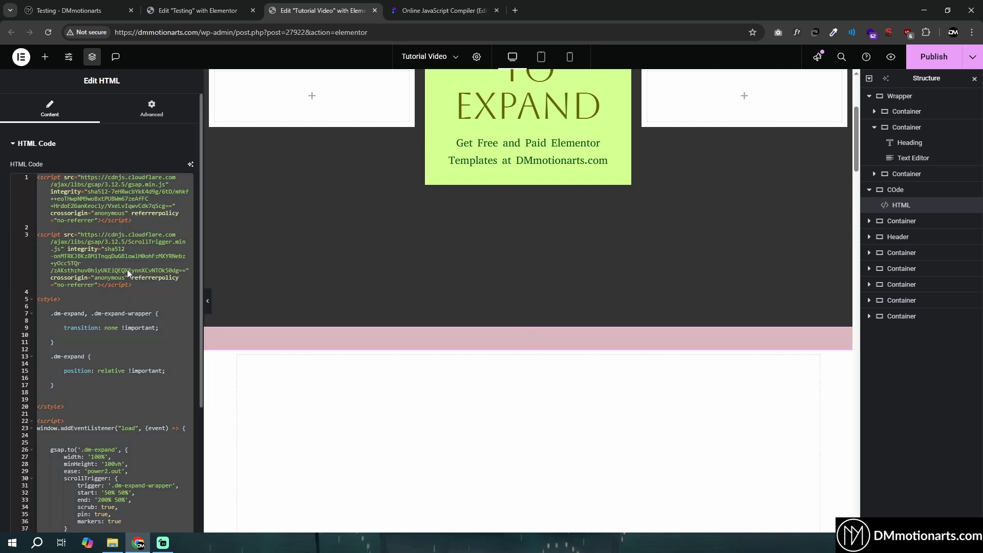
Switch to the Programiz online JavaScript compiler and replace its sample code with the copied GSAP ScrollTrigger code
click(471, 6)
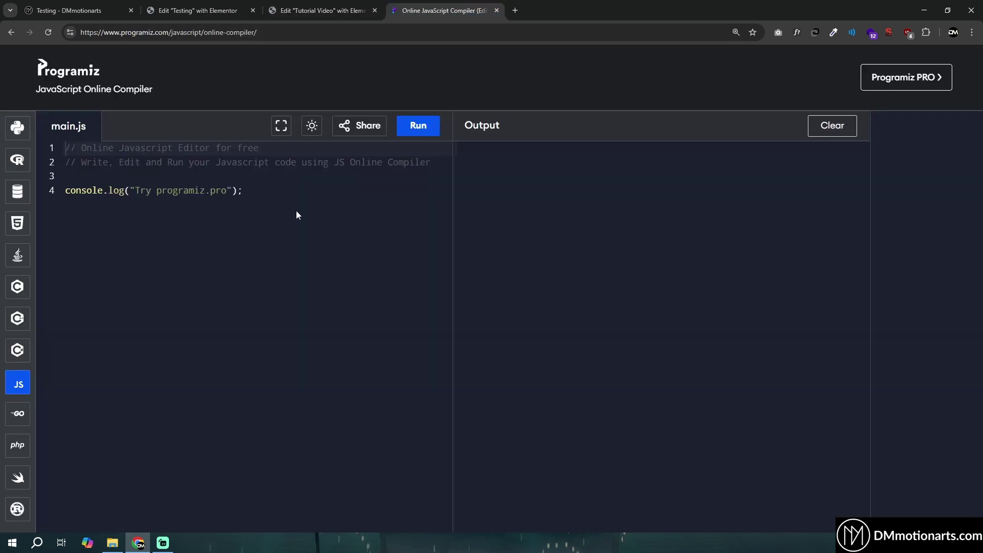
key(ctrl+a)
click(206, 191)
key(ctrl+a)
key(ctrl+v)
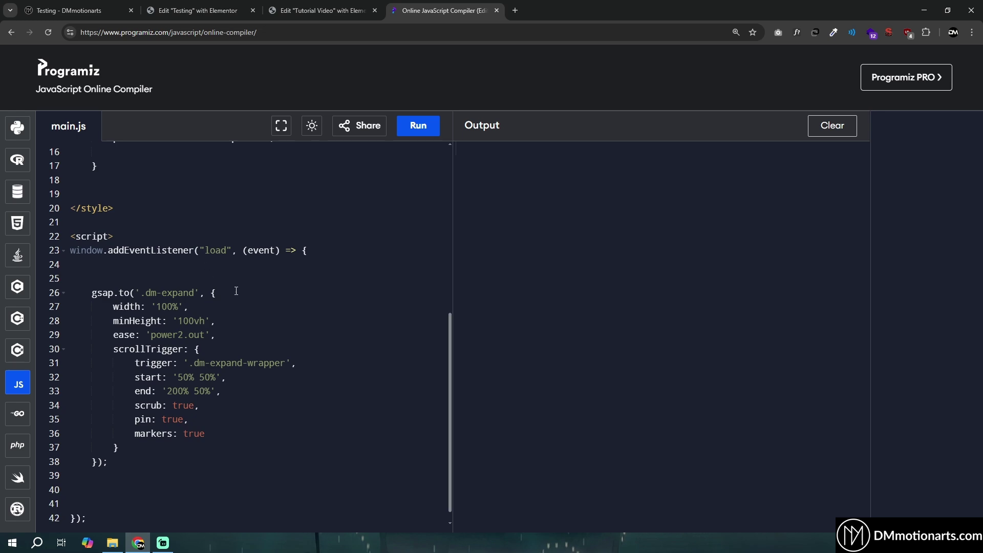
Take the dm-expand class name from the code and assign it as the CSS class of the green middle container in Elementor
scroll(236, 291, up, 5)
click(103, 254)
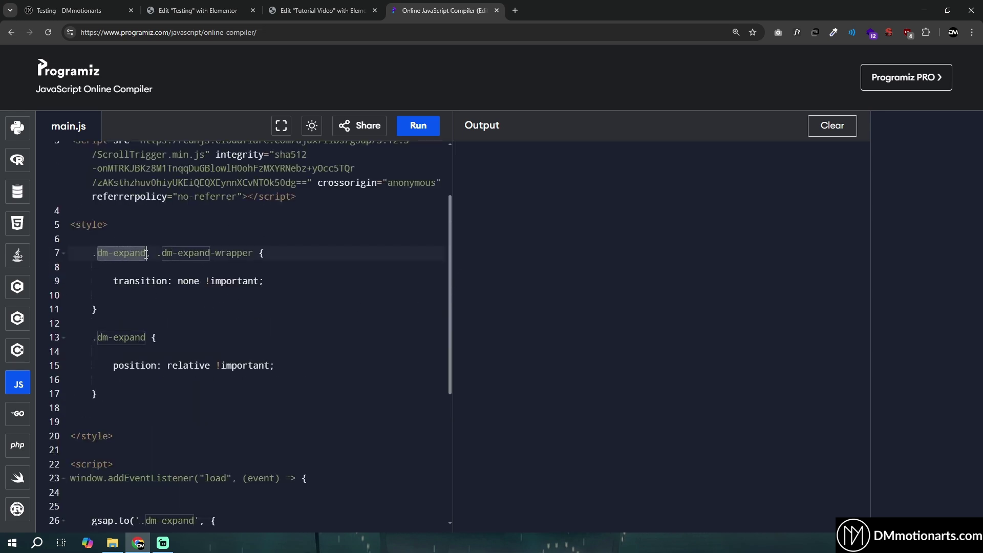
click(320, 11)
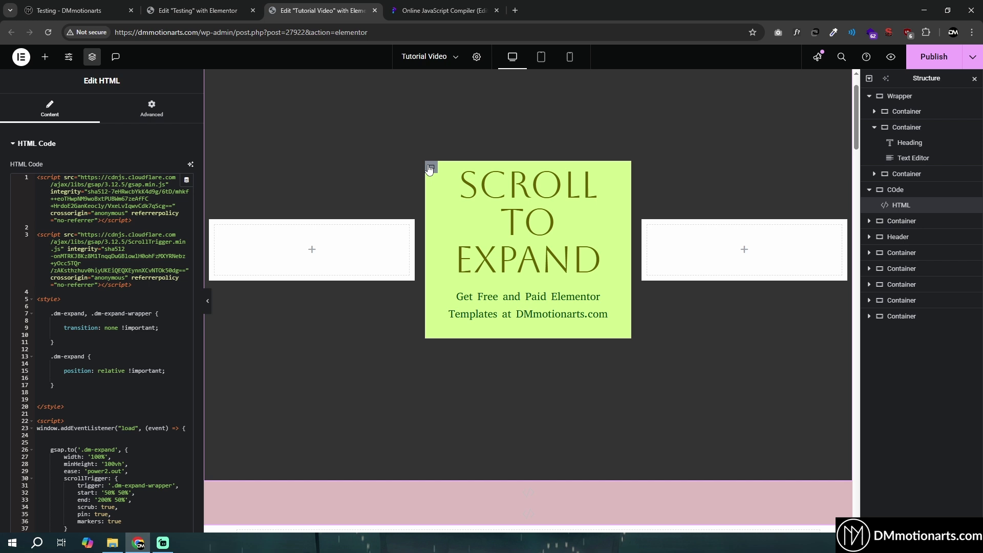
click(431, 168)
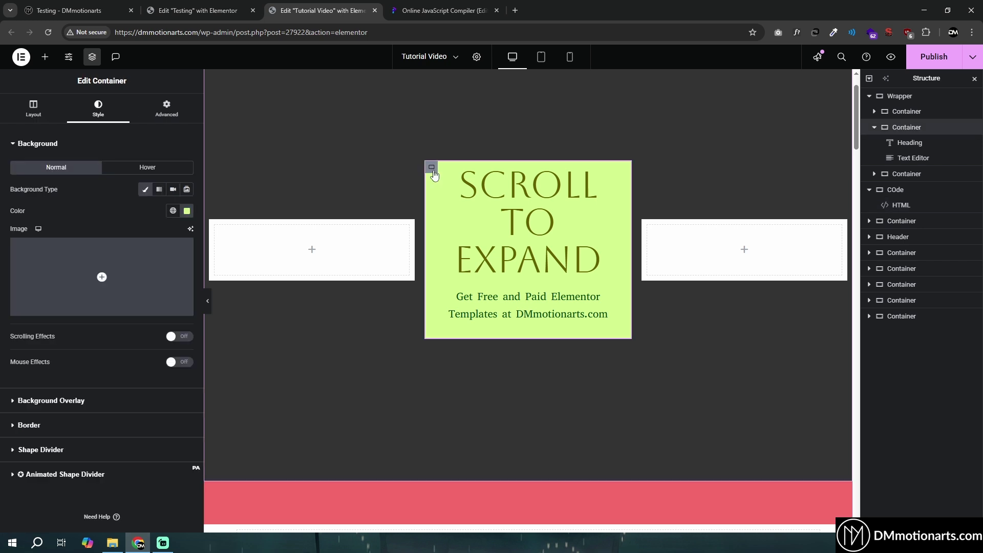
click(167, 109)
click(151, 417)
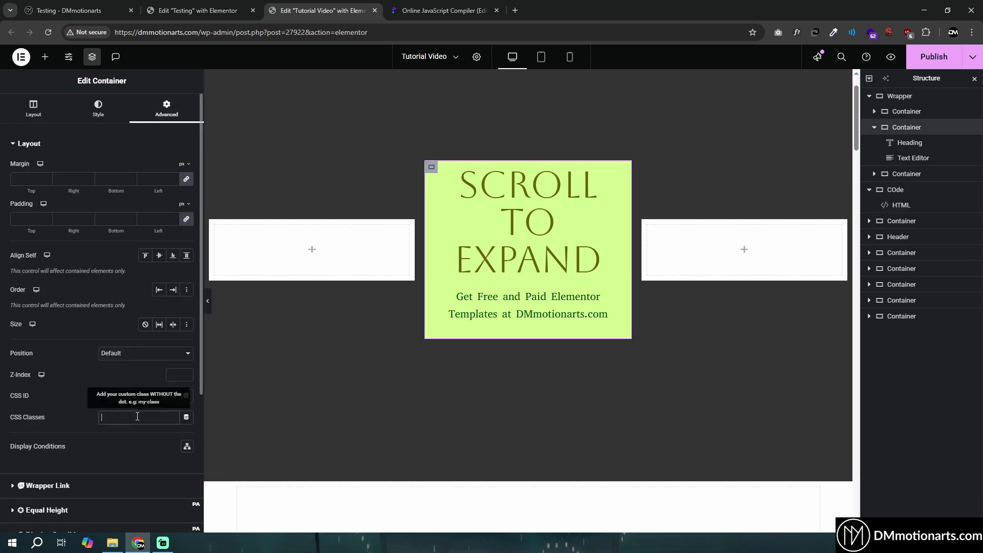
text(dm-expand)
Take the dm-expand-wrapper class name from the code and assign it as the CSS class of the Wrapper container
click(428, 10)
click(172, 270)
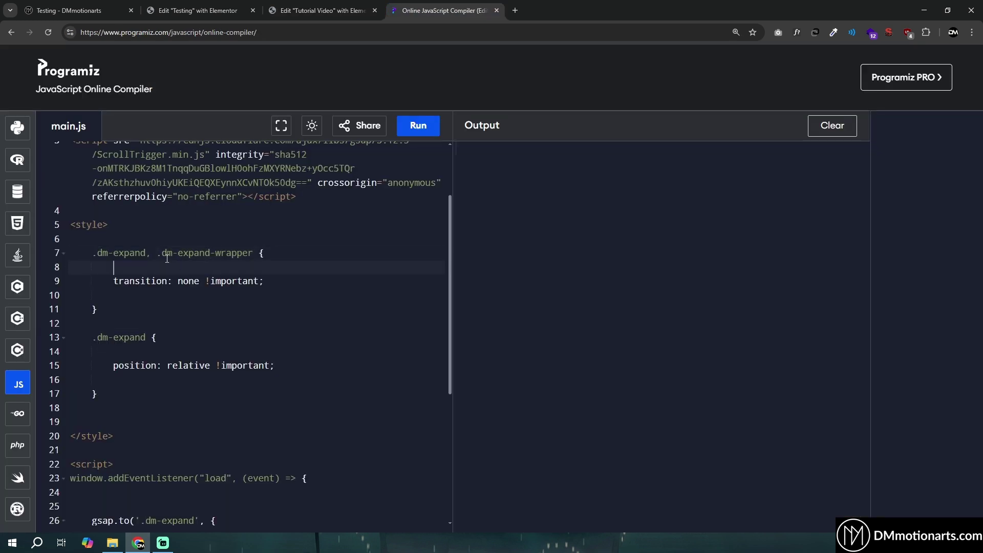
drag(197, 254, 250, 253)
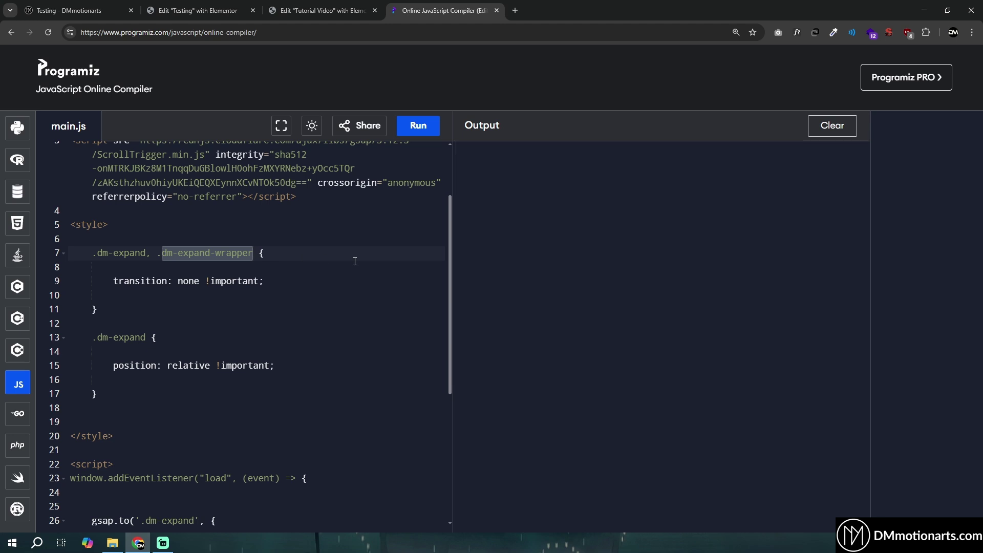
click(343, 13)
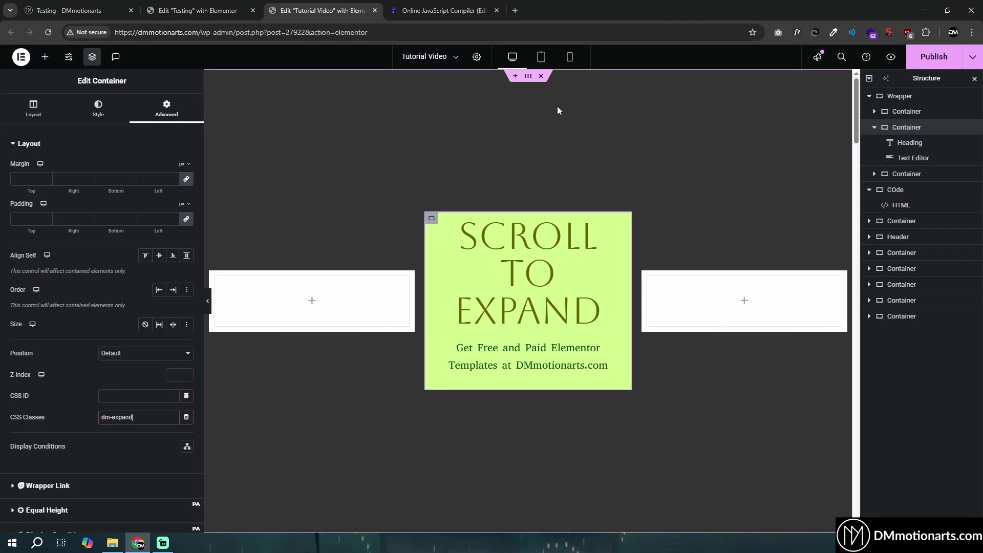
click(898, 97)
click(167, 109)
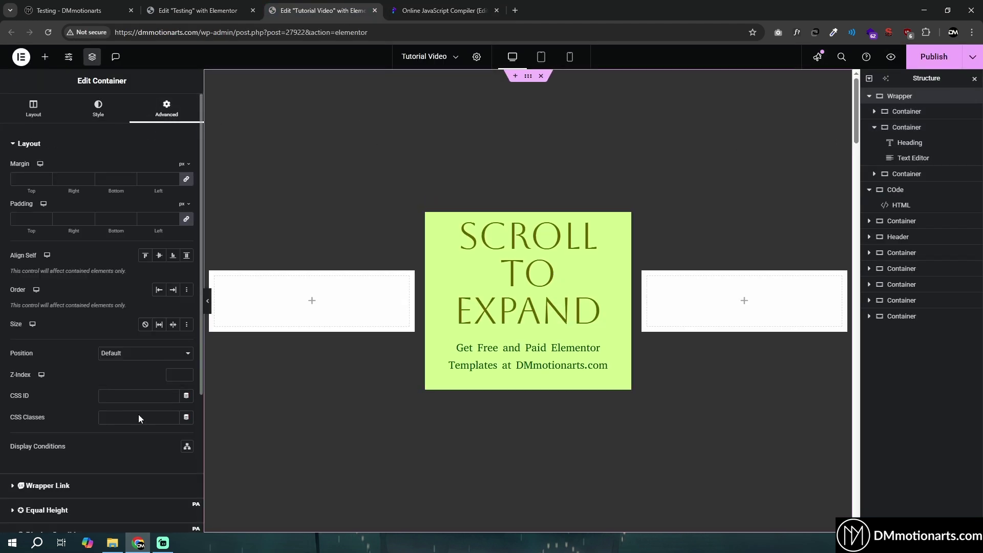
click(138, 417)
text(dm-expand-wrapper)
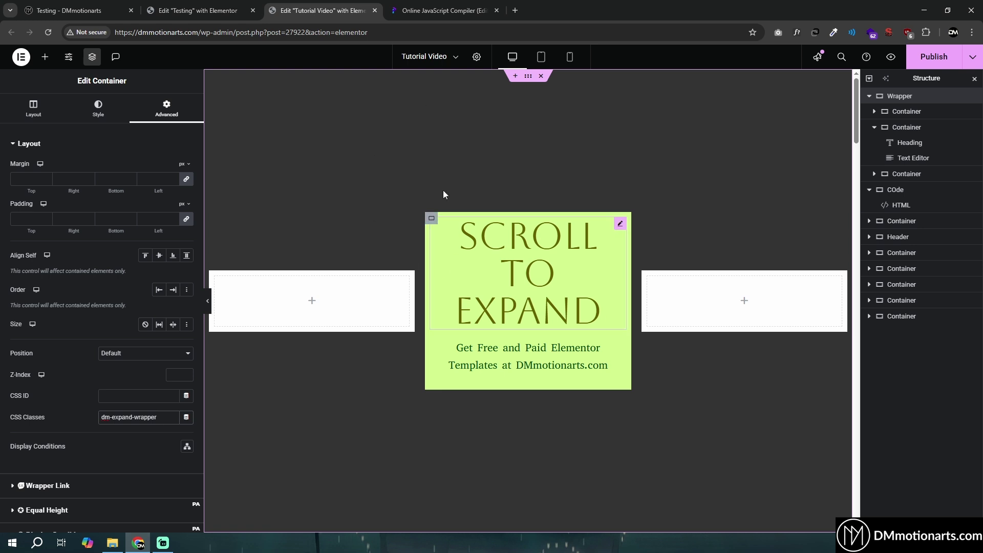
Examine how the central container expands during scrolling on the live Testing page
key(ctrl+shift+Tab)
key(ctrl+shift+Tab)
scroll(379, 341, up, 5)
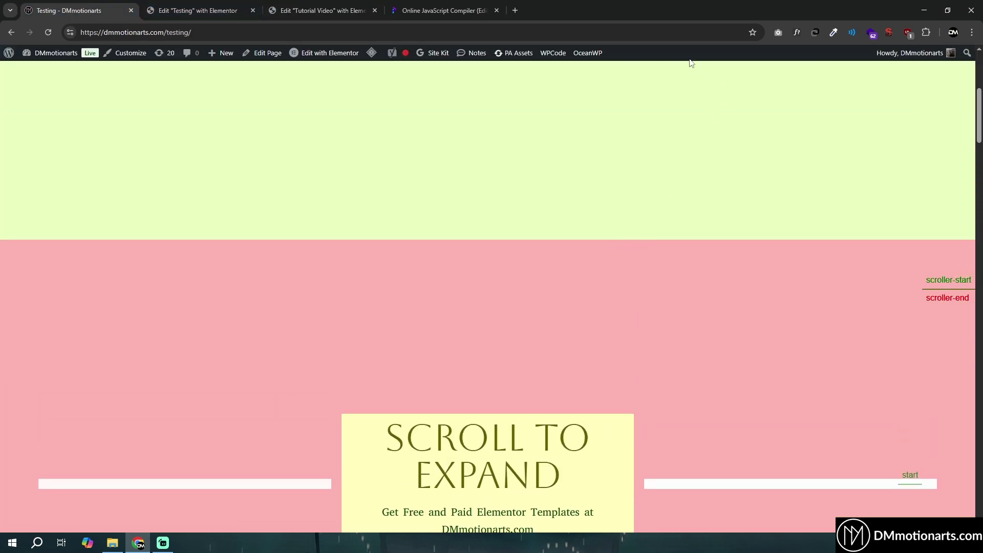
scroll(666, 290, down, 6)
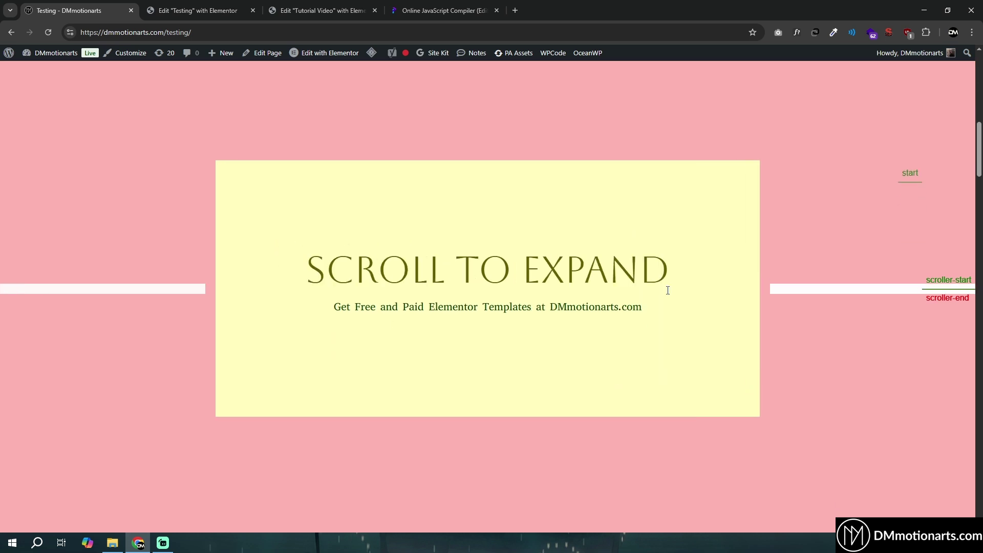
scroll(437, 333, down, 3)
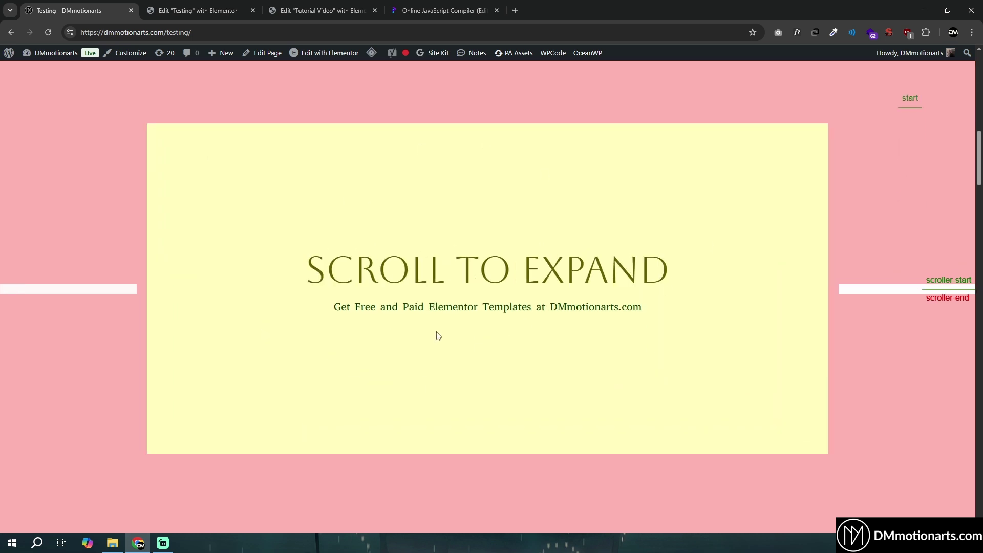
scroll(783, 248, down, 3)
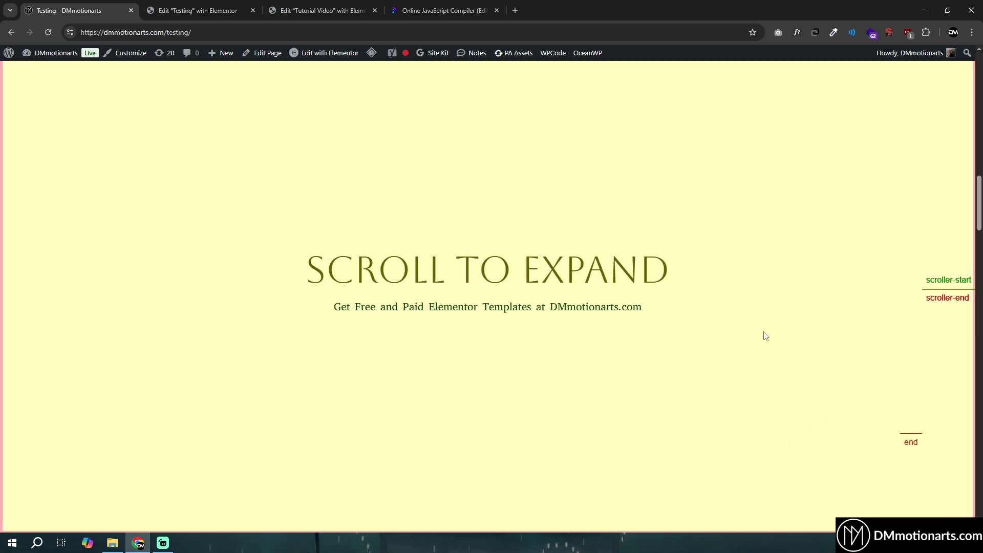
scroll(527, 336, down, 3)
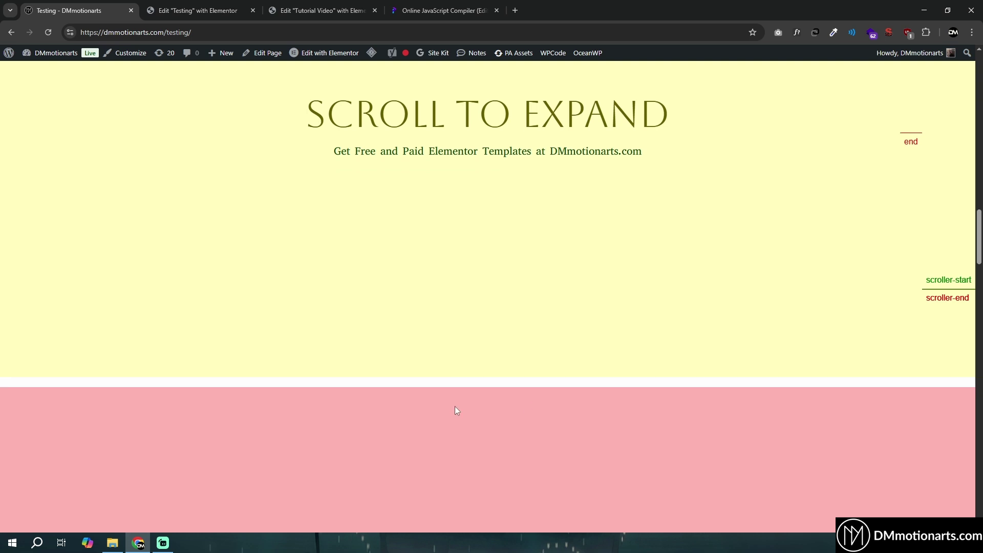
scroll(525, 444, up, 5)
scroll(891, 484, up, 5)
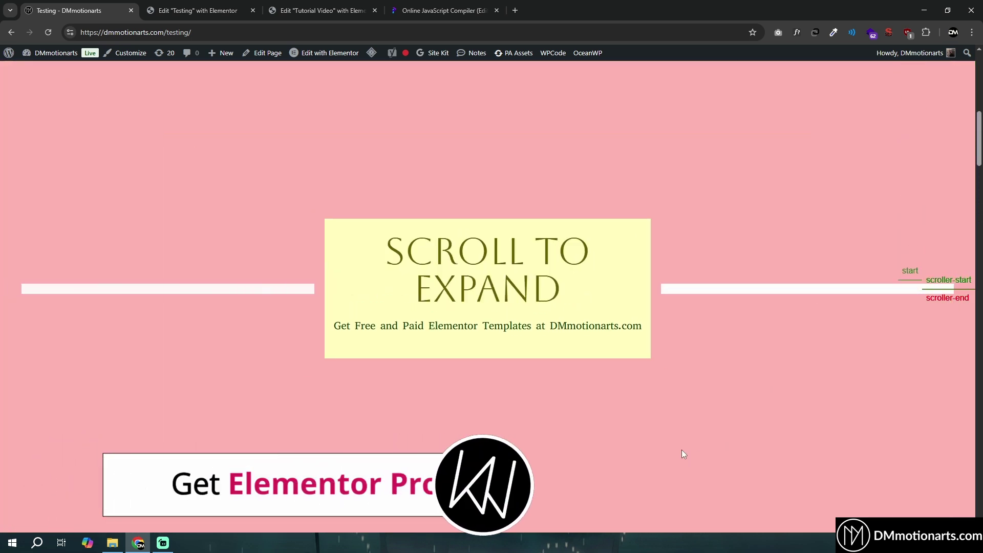
Review the CSS class rules in the online compiler and the Testing page's HTML code in its Elementor editor
click(441, 10)
key(Down)
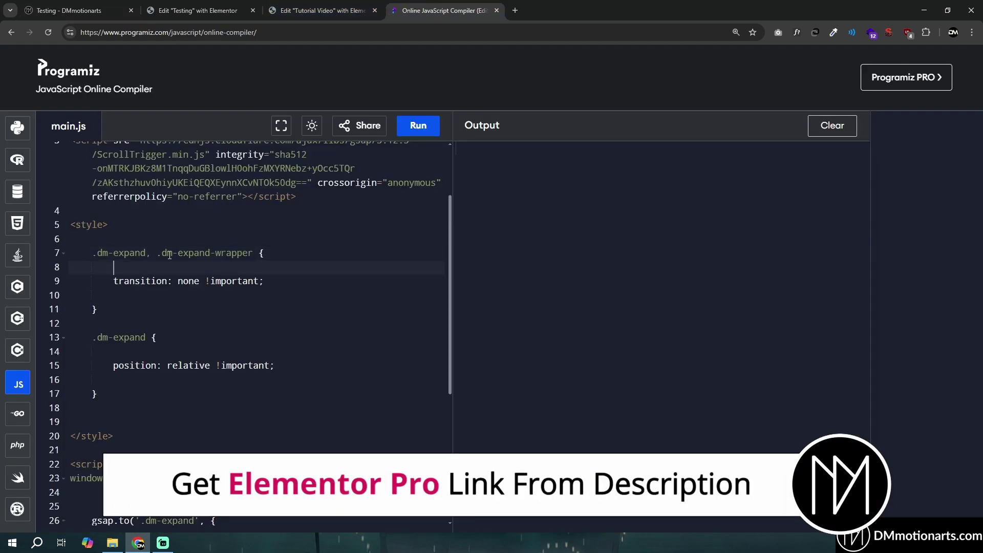
click(198, 10)
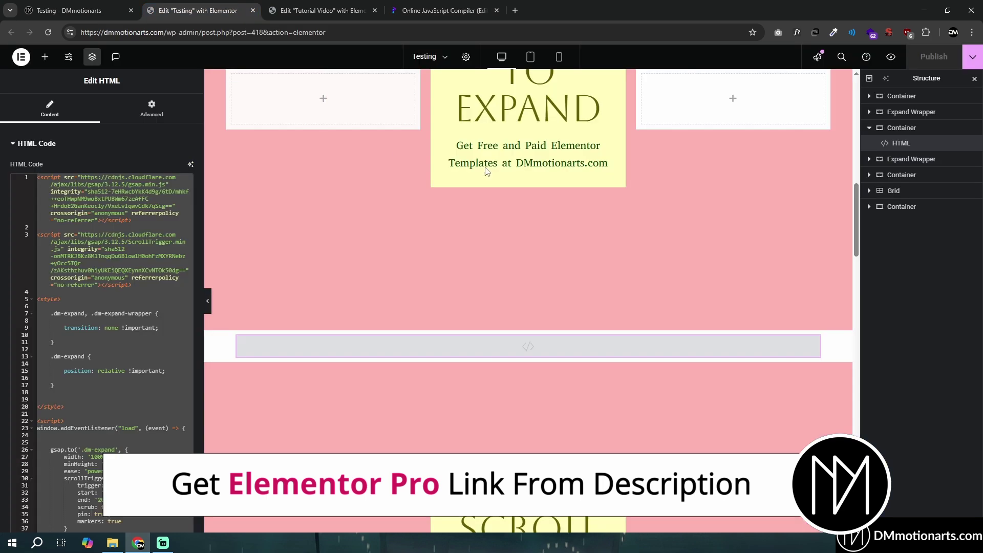
Publish the Tutorial Video page and check its scroll-to-expand section on the live page
click(323, 10)
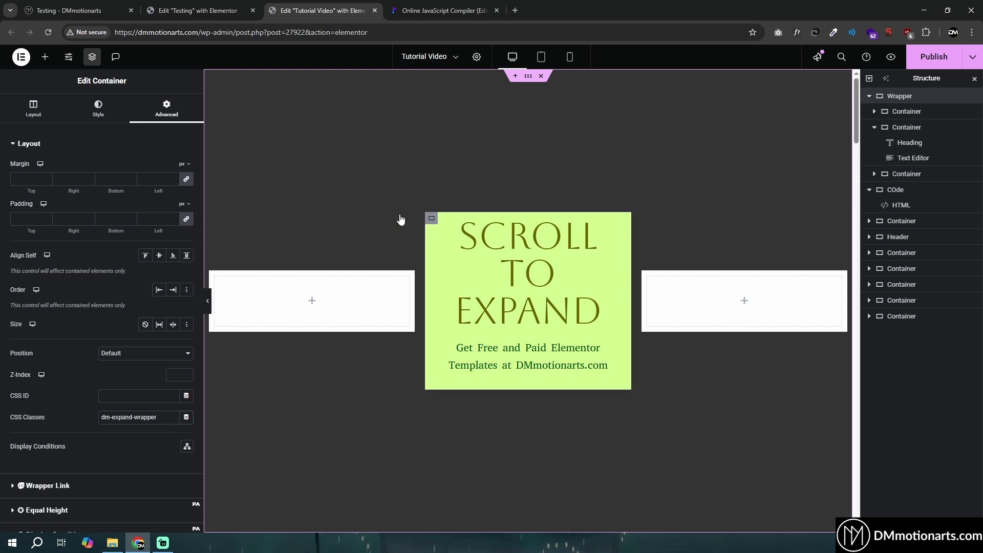
key(BackSpace)
key(BackSpace)
key(BackSpace)
key(BackSpace)
key(BackSpace)
key(BackSpace)
key(BackSpace)
key(BackSpace)
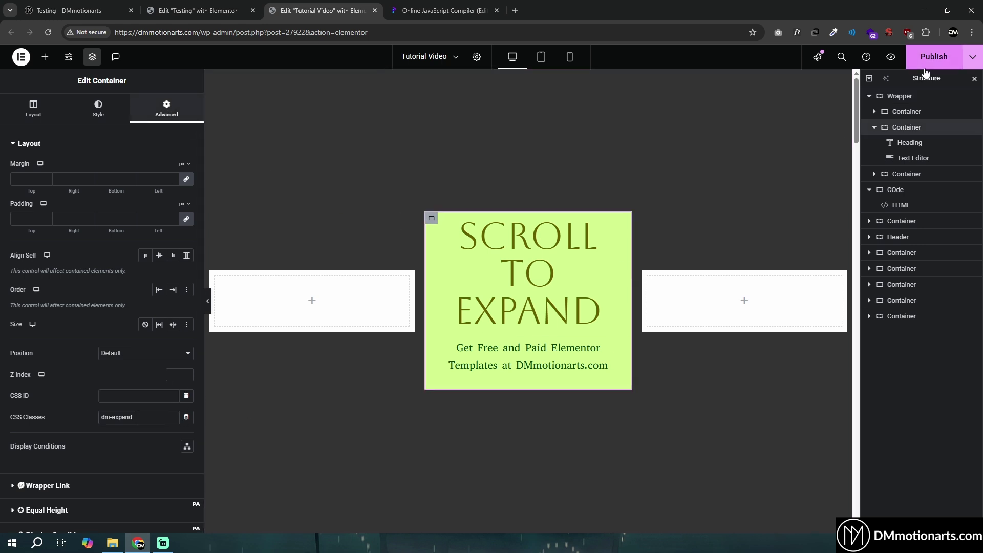
key(ctrl+s)
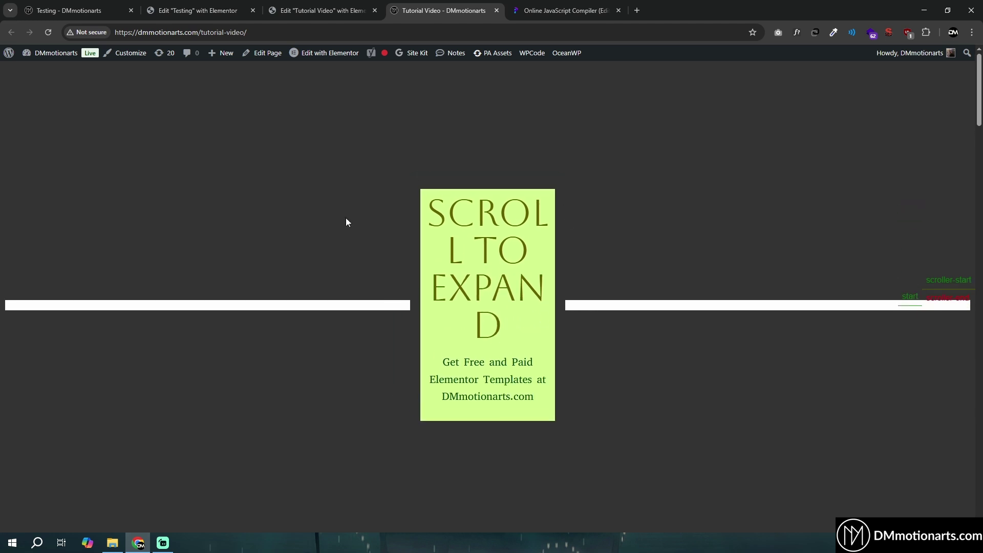
scroll(500, 312, down, 10)
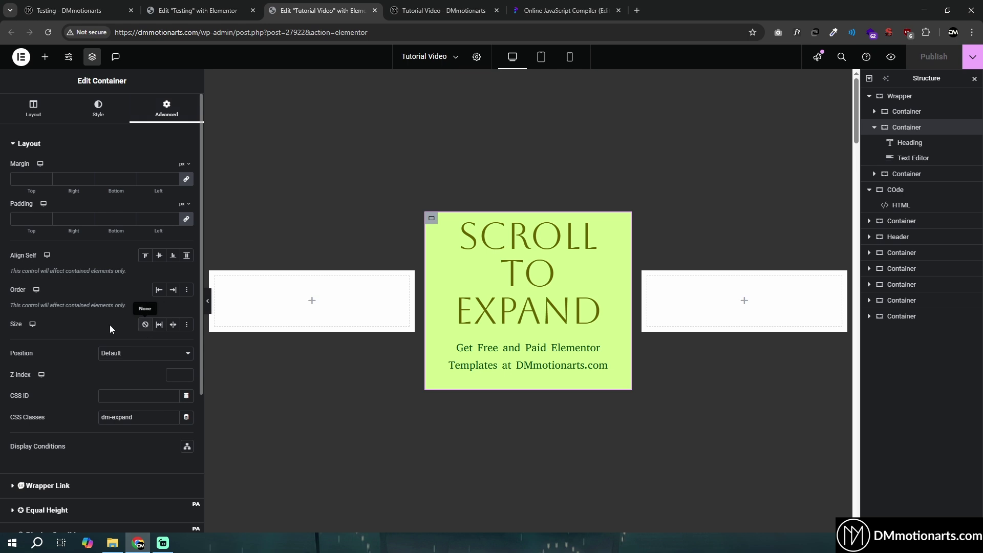
Set the green middle container's Size to None and its width to 33%
click(145, 325)
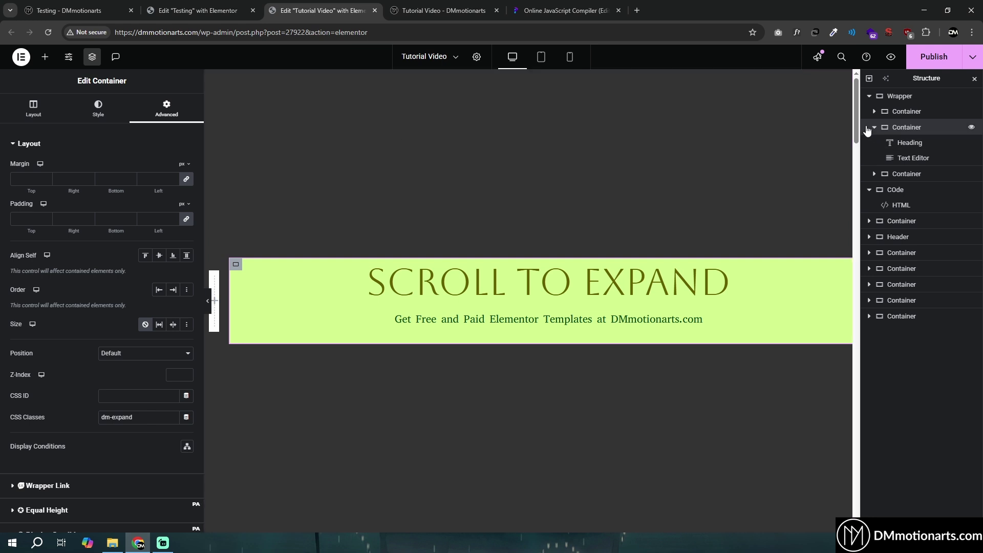
click(892, 127)
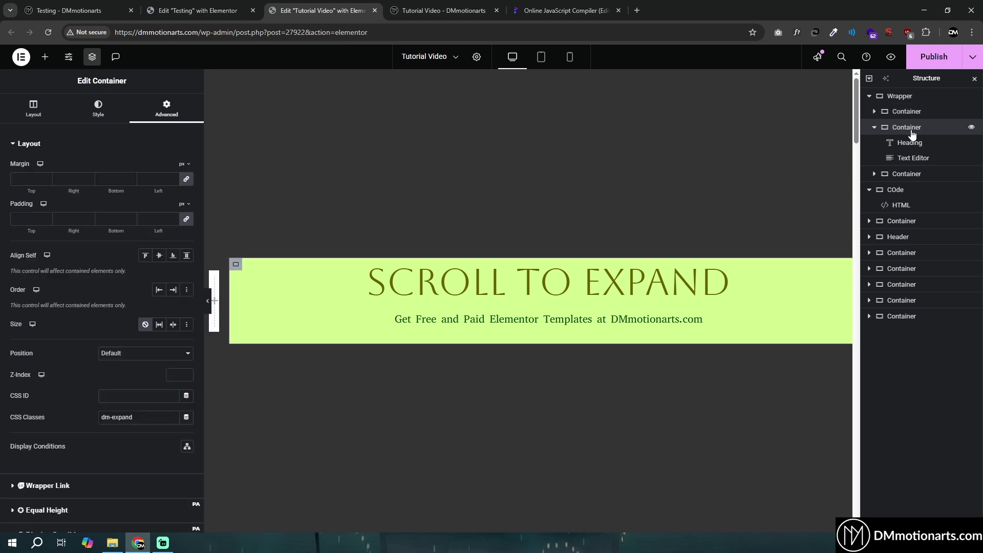
click(26, 108)
click(170, 229)
text(33)
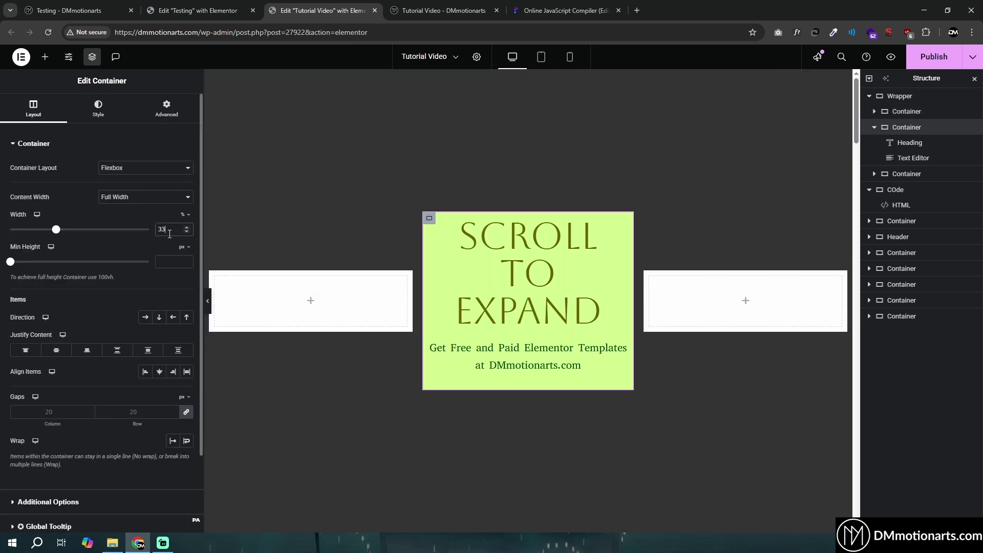
Set the widths of both white side containers in the Wrapper to 33%
click(916, 112)
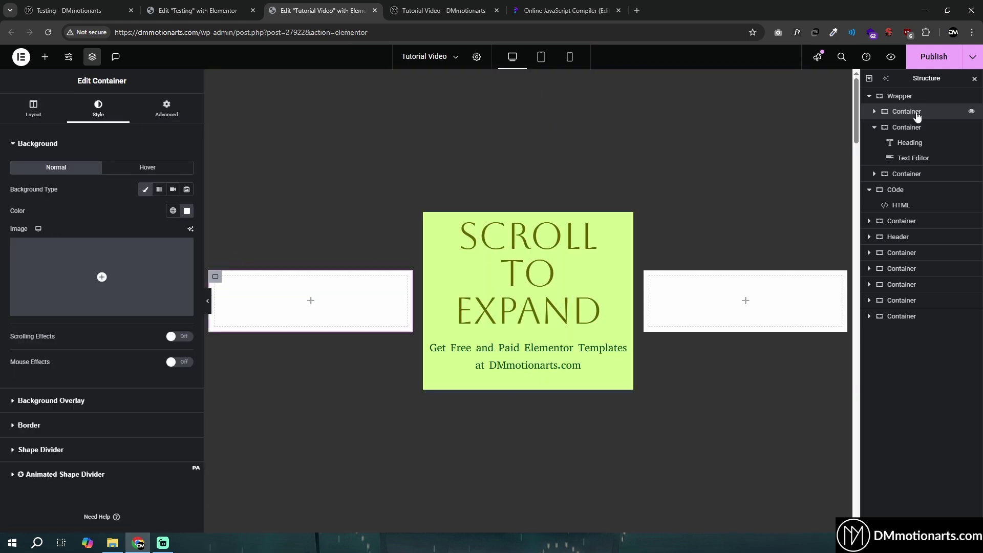
click(40, 119)
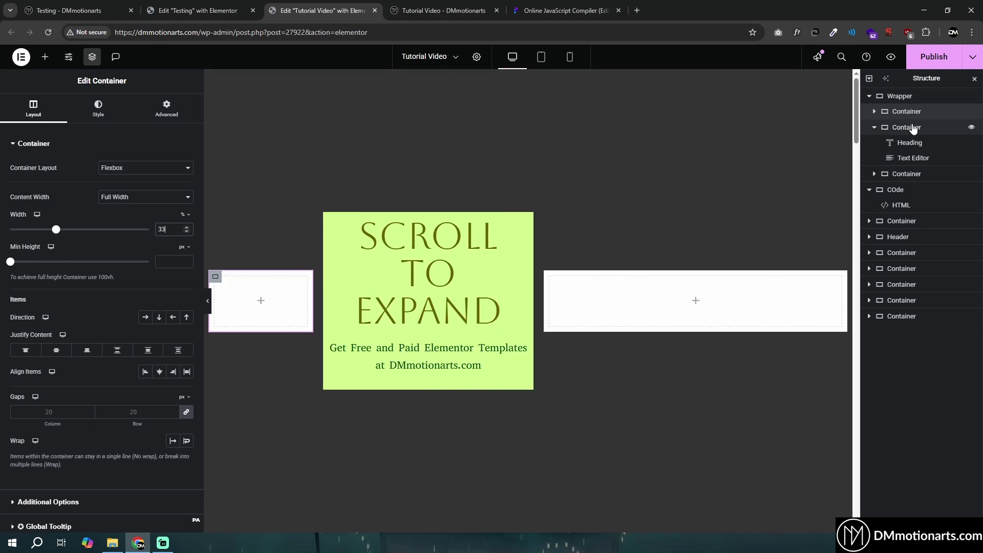
click(904, 174)
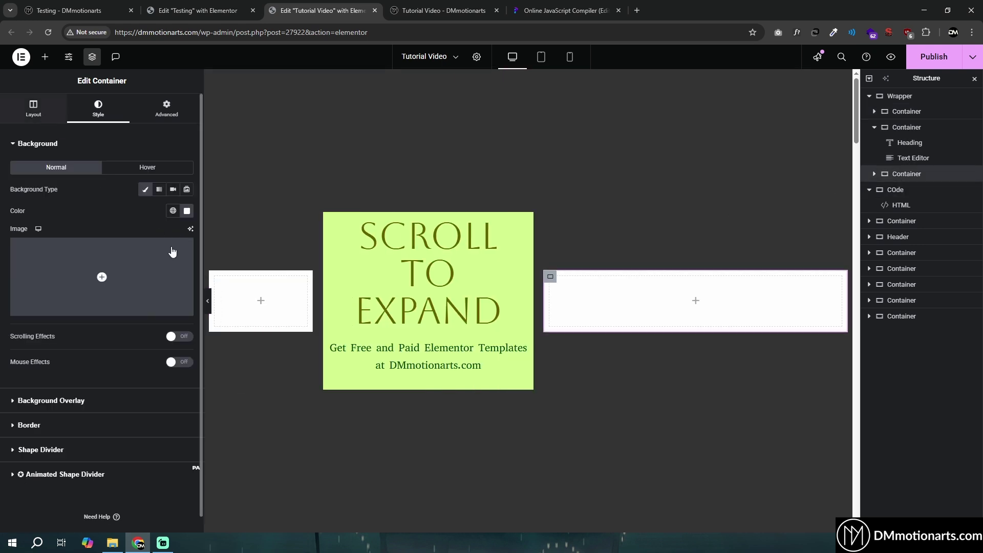
click(34, 109)
click(169, 229)
text(33)
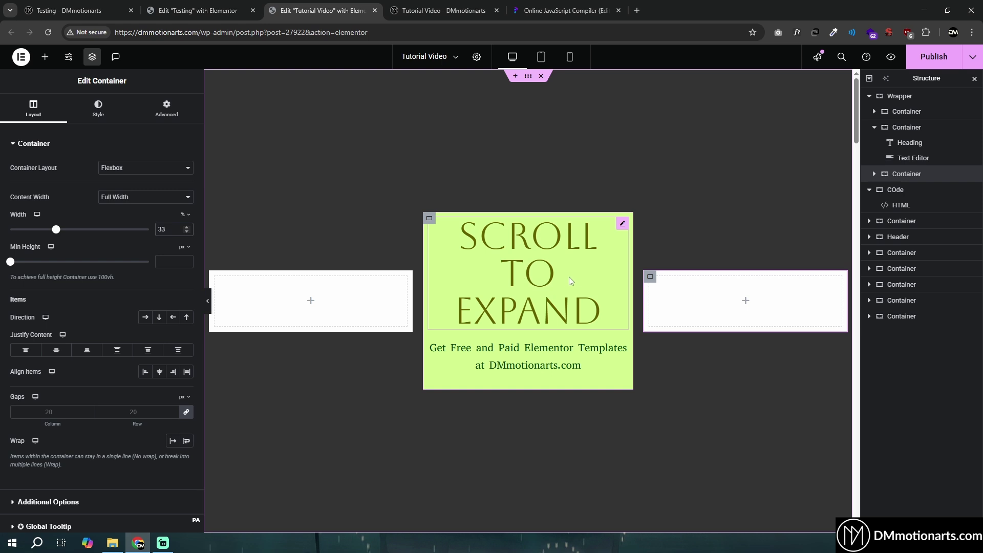
Publish the Tutorial Video page and open its live version
click(935, 58)
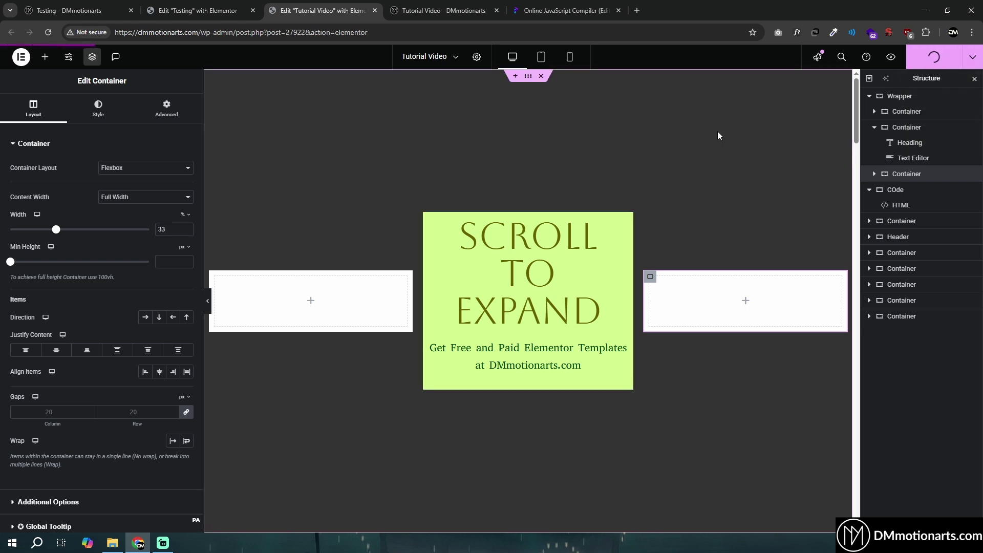
click(973, 57)
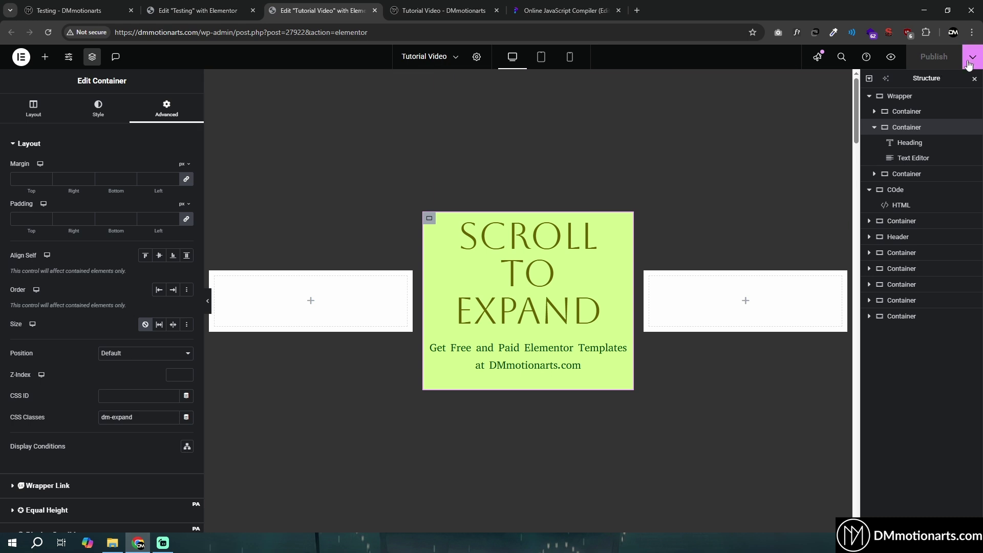
click(933, 134)
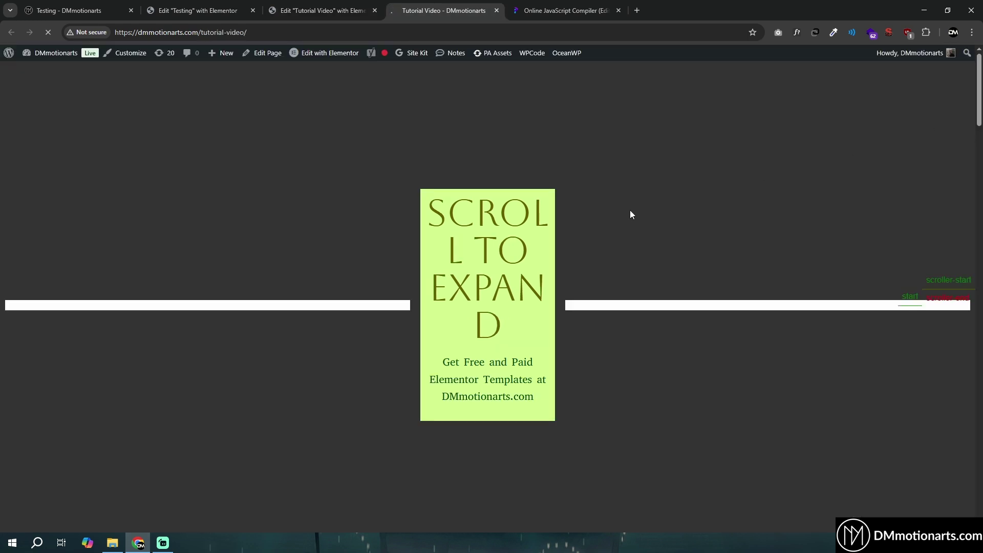
Examine how the green container expands between the white side containers and whether it stays centered during scrolling
scroll(526, 288, down, 2)
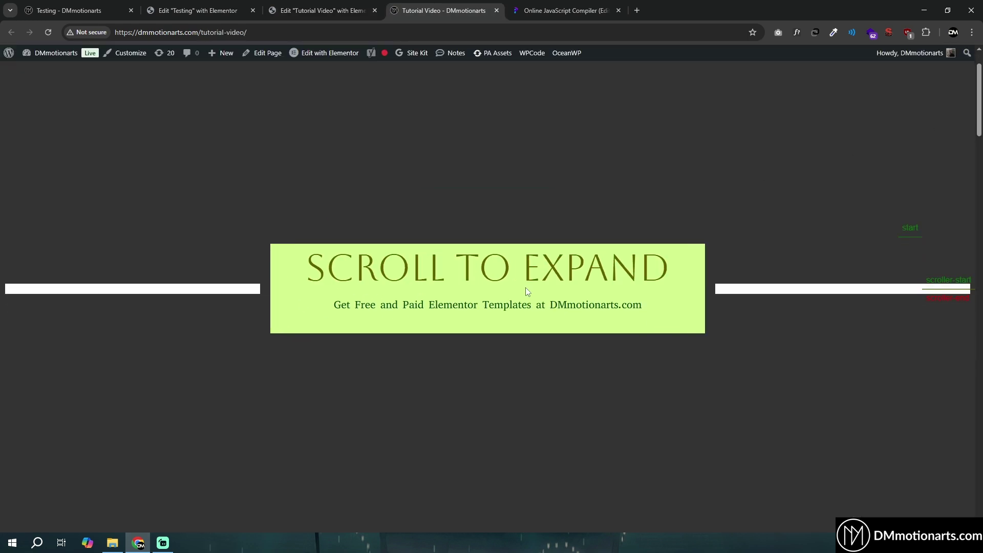
scroll(526, 287, up, 2)
scroll(527, 292, down, 3)
scroll(527, 292, down, 5)
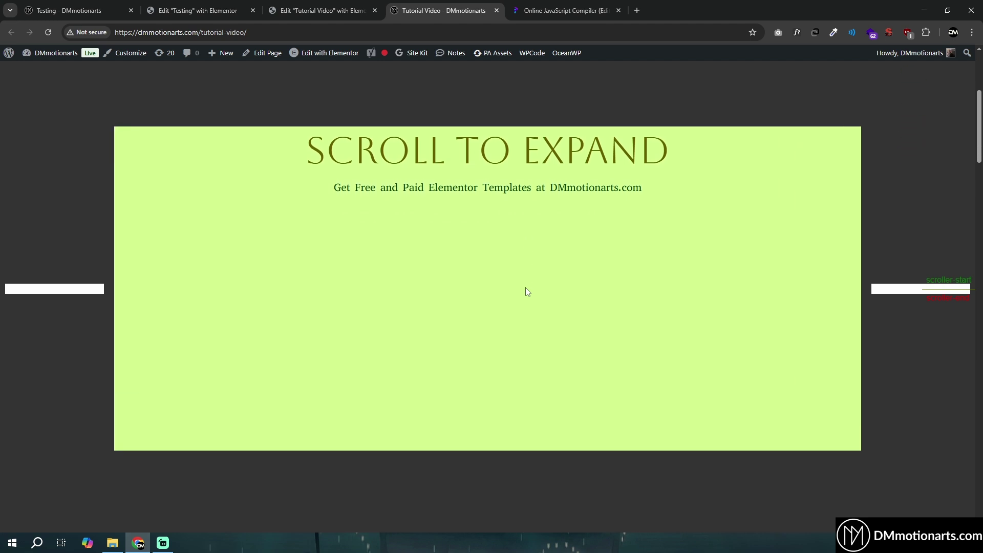
scroll(527, 290, down, 5)
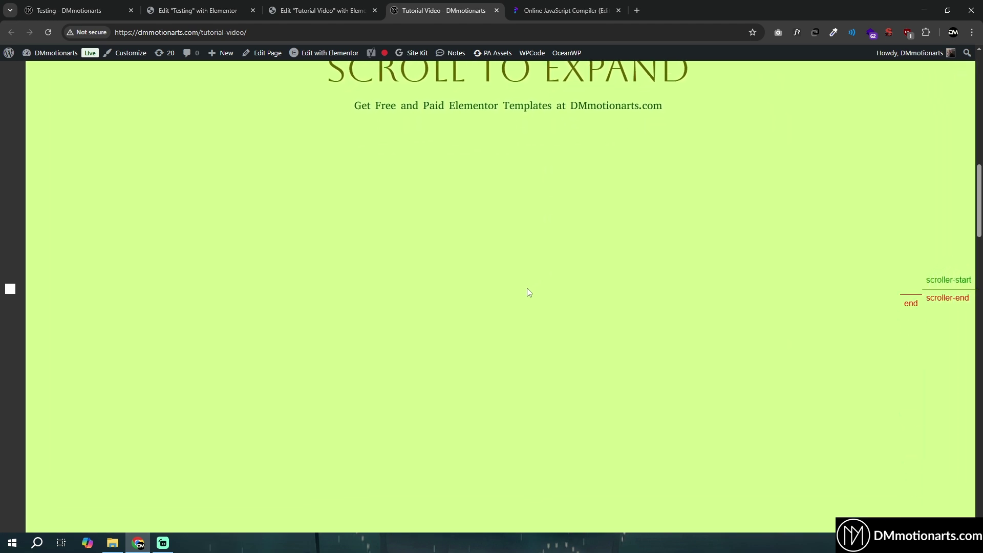
scroll(562, 301, up, 8)
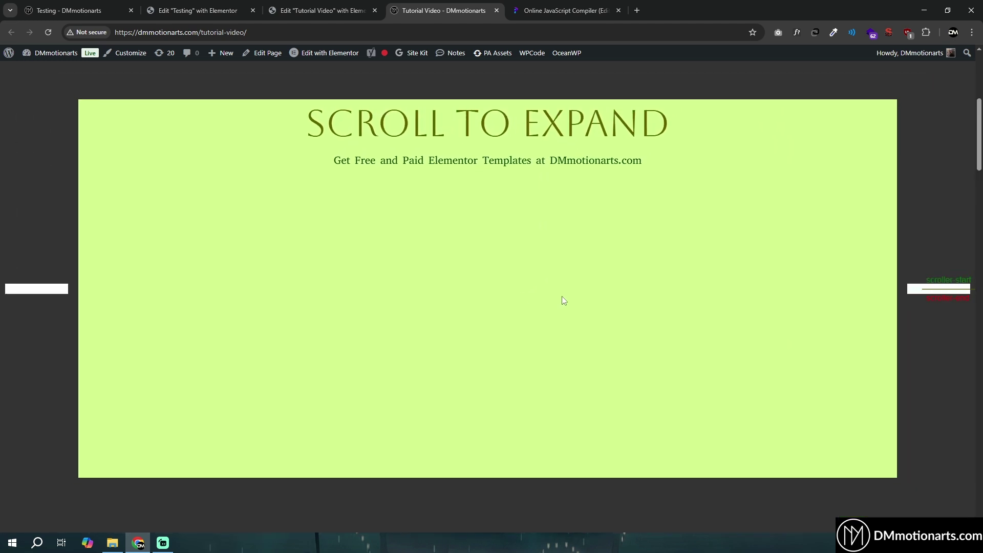
scroll(562, 296, down, 2)
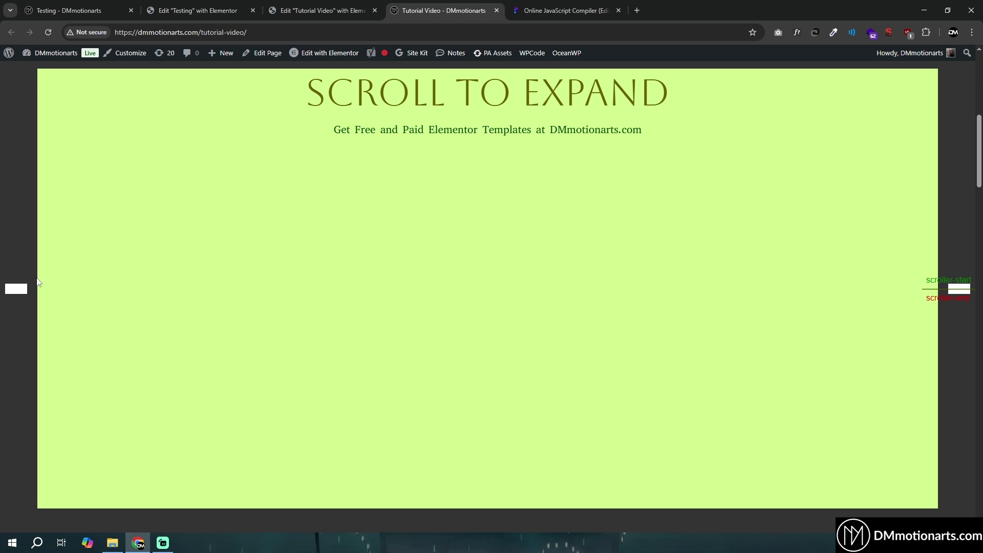
scroll(28, 278, down, 2)
scroll(27, 288, down, 4)
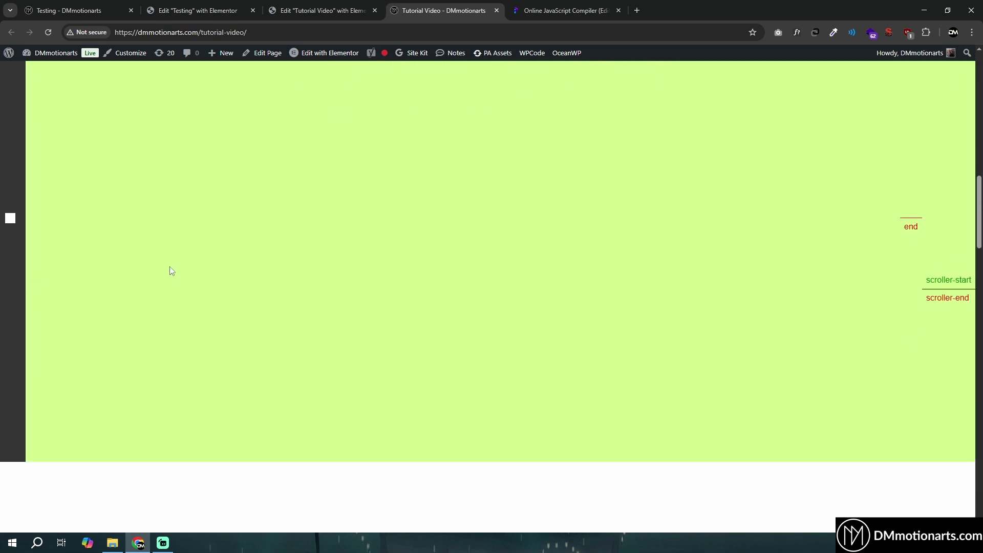
scroll(169, 270, up, 5)
Set the Wrapper container's Justify Content to Center in the Tutorial Video editor
click(322, 10)
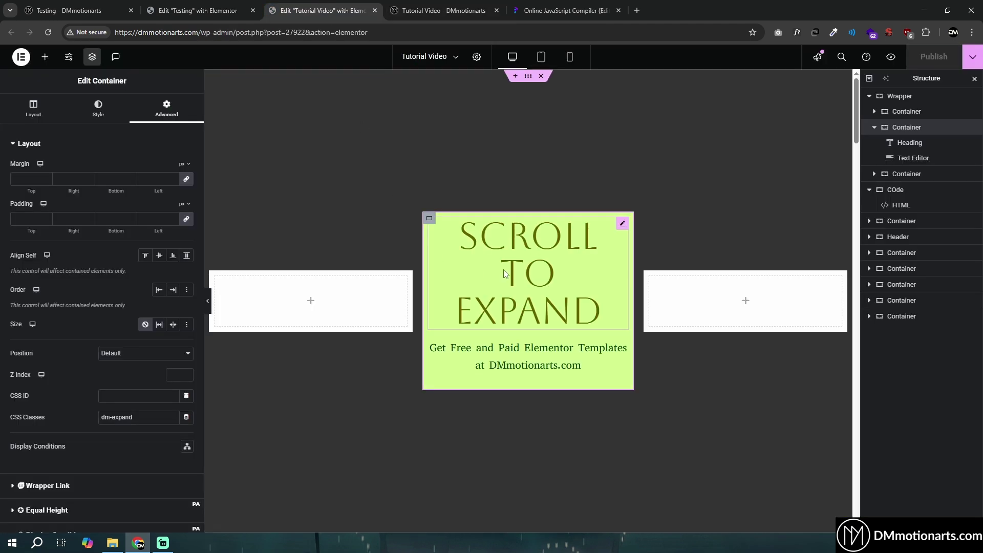
click(916, 97)
click(34, 108)
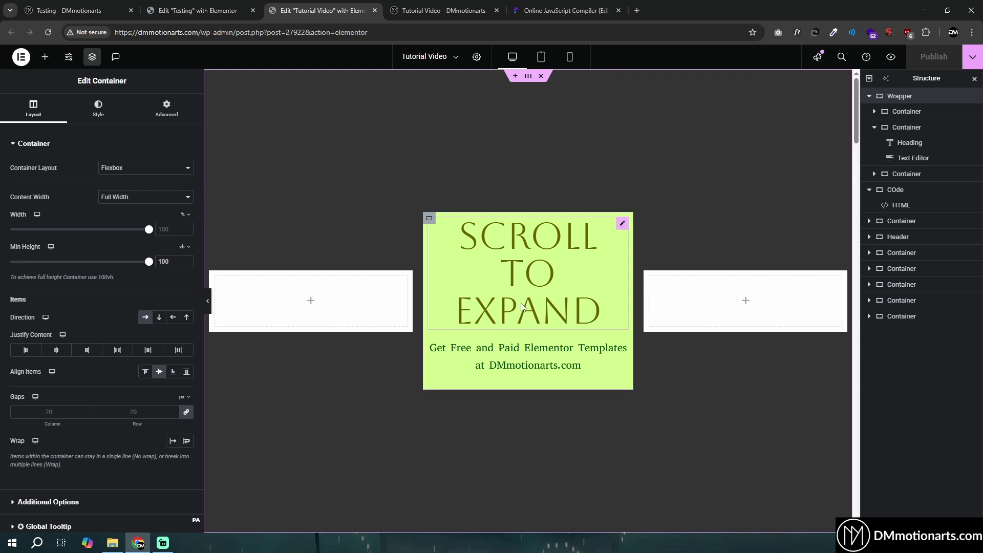
click(58, 353)
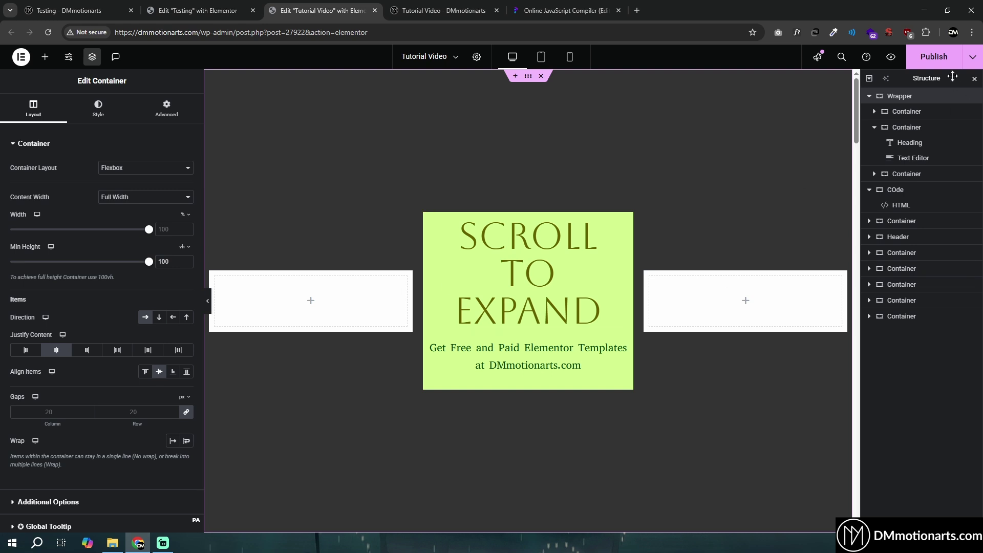
Publish the Wrapper's alignment change, close the old live page and open a fresh one
click(942, 58)
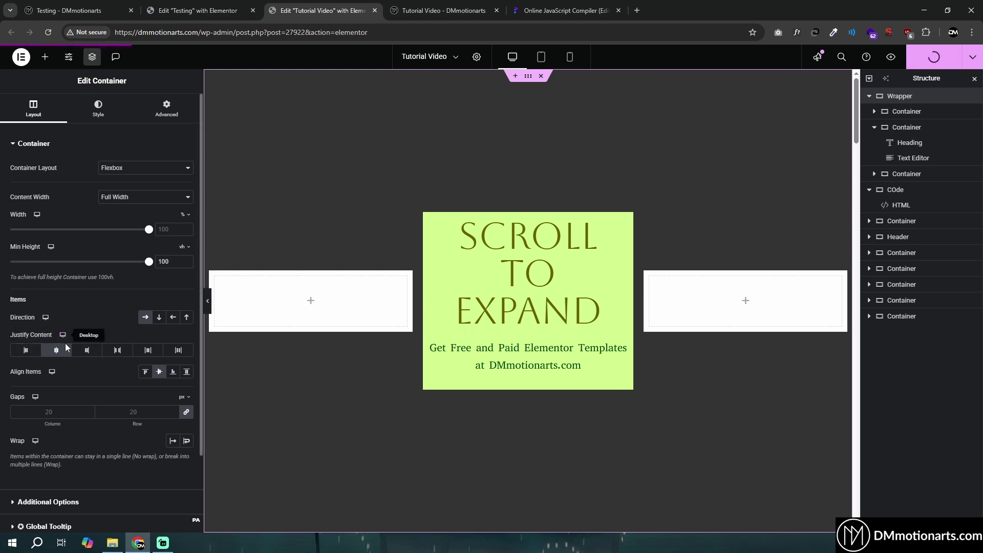
click(443, 10)
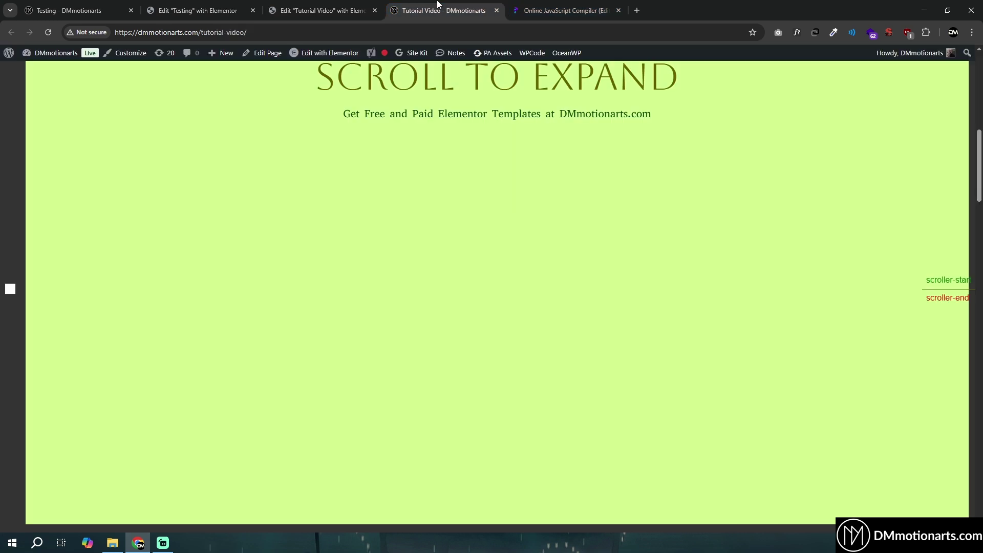
click(496, 10)
click(972, 57)
click(933, 135)
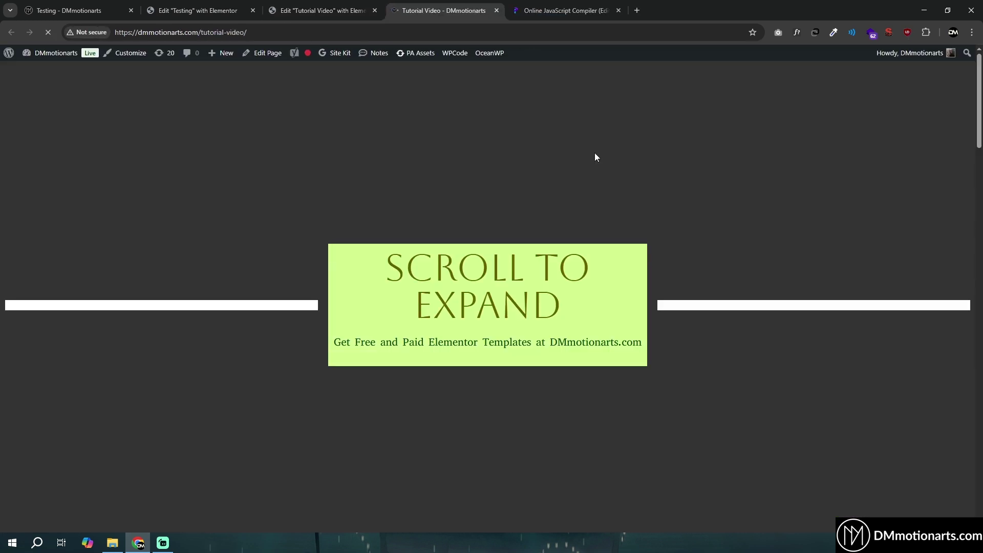
Examine the green container's centering and the gaps at the page edges through the full scroll expansion
scroll(621, 220, down, 1)
scroll(622, 224, down, 5)
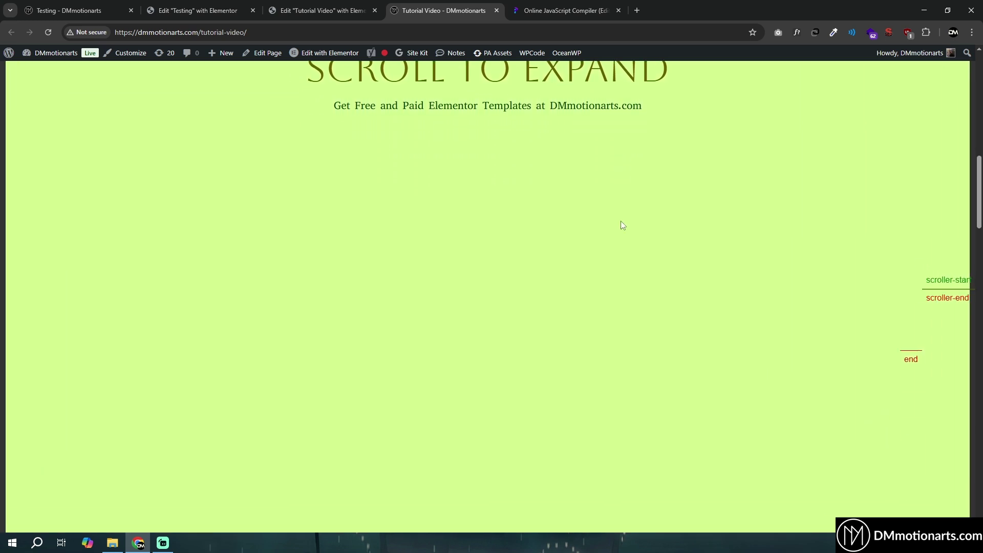
scroll(622, 223, down, 4)
scroll(622, 226, up, 4)
scroll(622, 247, up, 3)
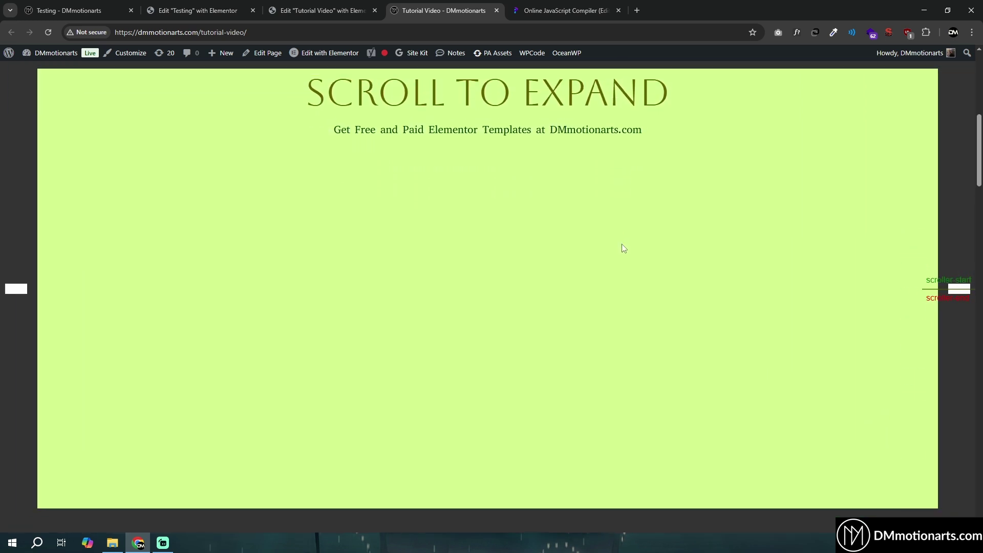
scroll(502, 235, down, 5)
scroll(502, 236, down, 3)
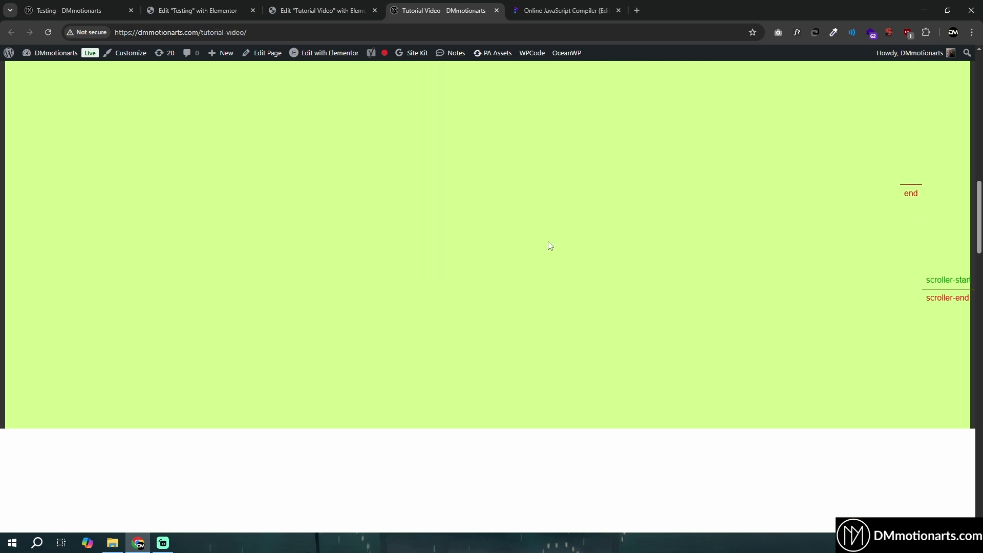
scroll(973, 380, up, 3)
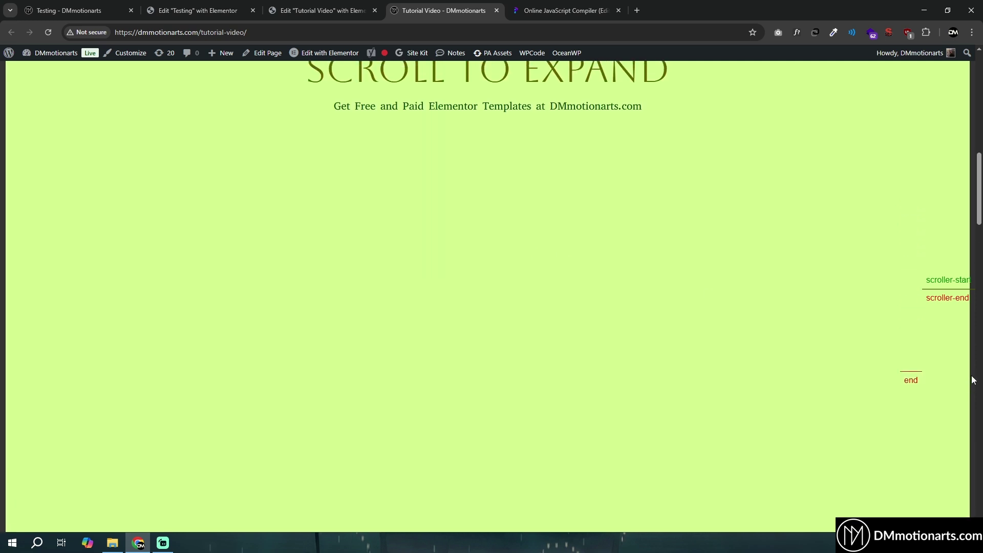
scroll(973, 379, up, 3)
scroll(974, 379, down, 5)
scroll(974, 380, down, 1)
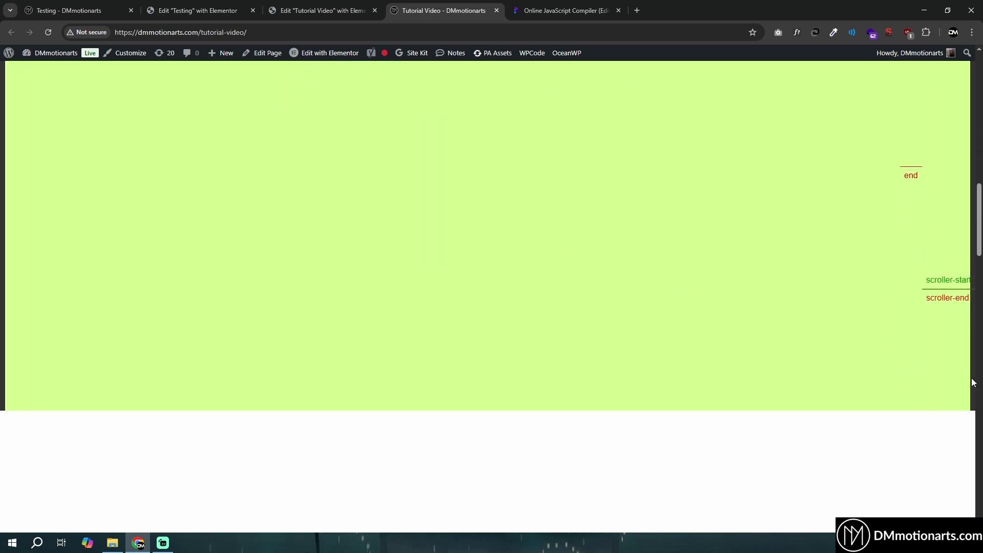
scroll(975, 380, up, 5)
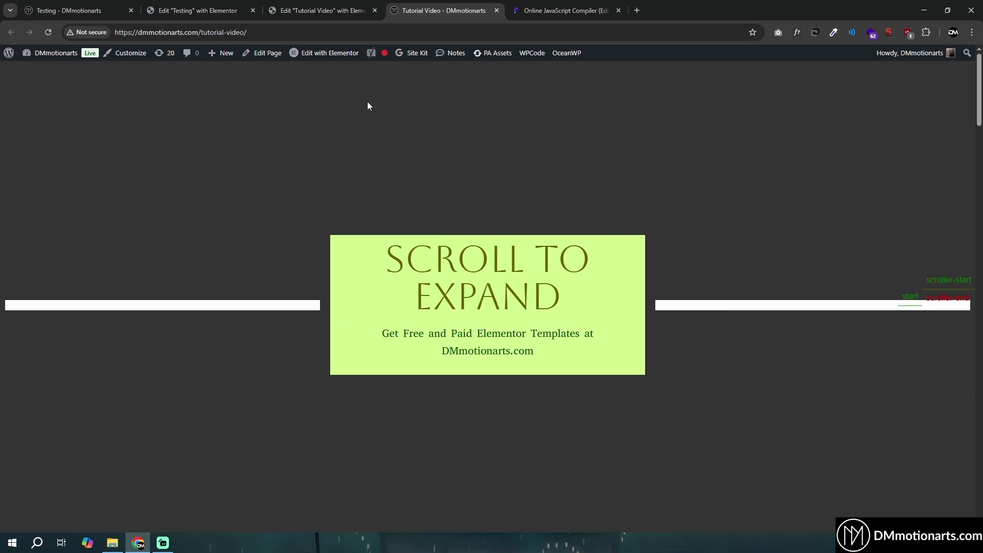
Set the Wrapper container's padding to 0 px on all sides and publish the page
click(379, 8)
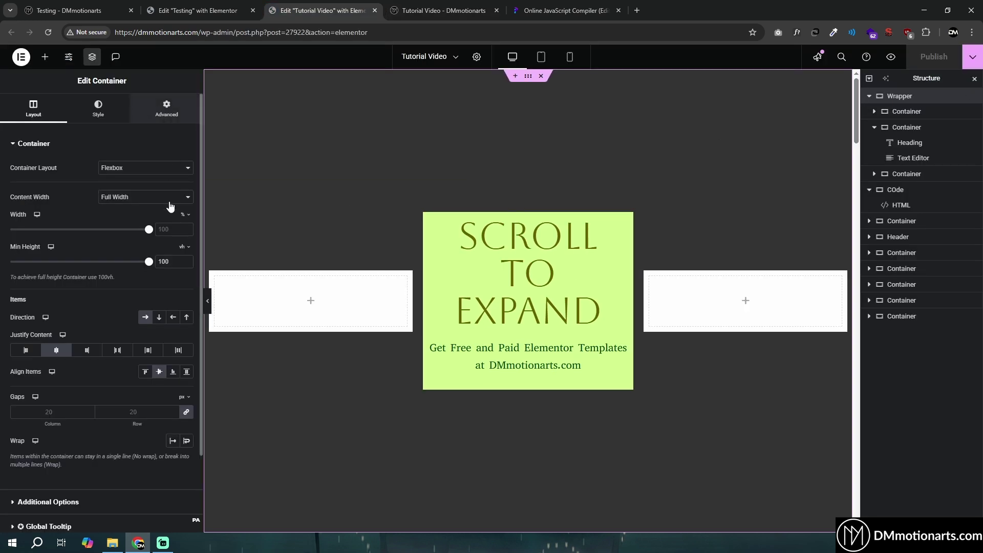
click(166, 110)
click(162, 220)
text(0)
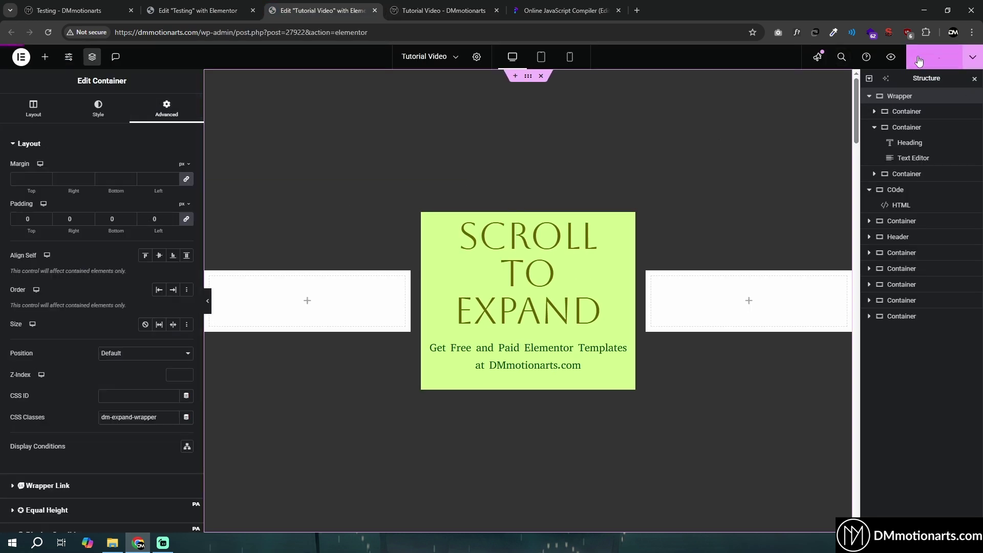
click(934, 56)
Check on the live Tutorial Video page whether the expanded green container reaches both page edges
click(444, 10)
scroll(502, 241, down, 6)
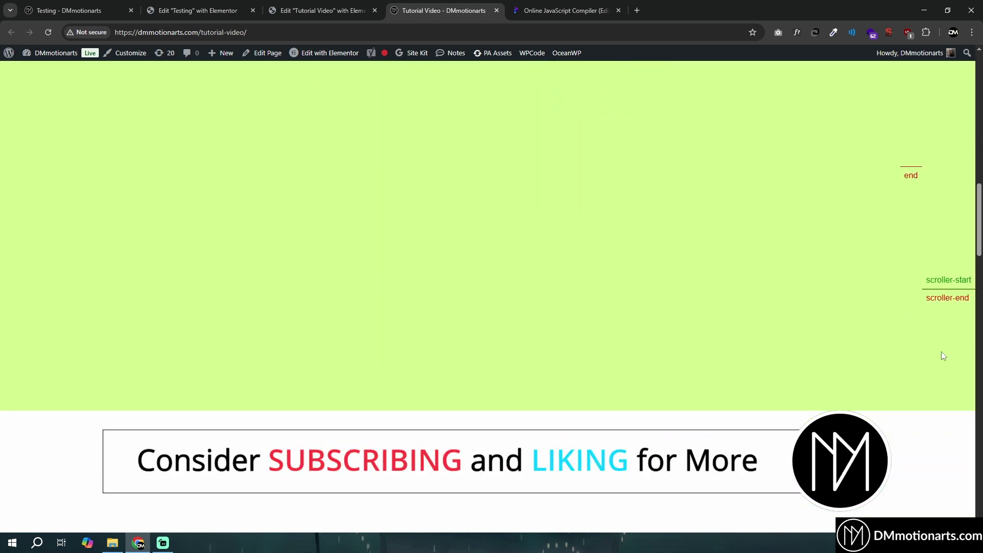
scroll(871, 373, up, 5)
scroll(662, 344, up, 5)
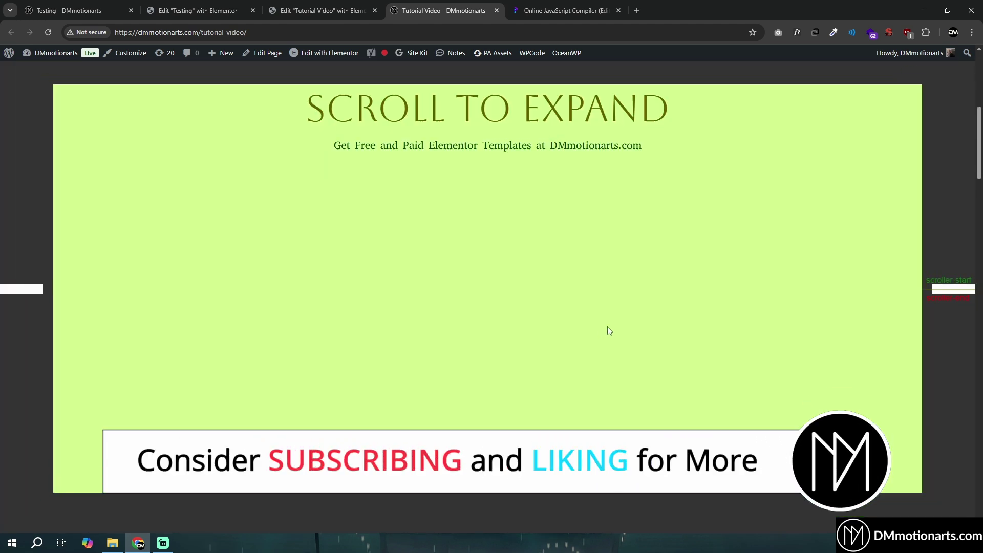
scroll(495, 299, down, 1)
Set the green middle container's Justify Content to Center in the Elementor editor
key(ctrl+shift+Tab)
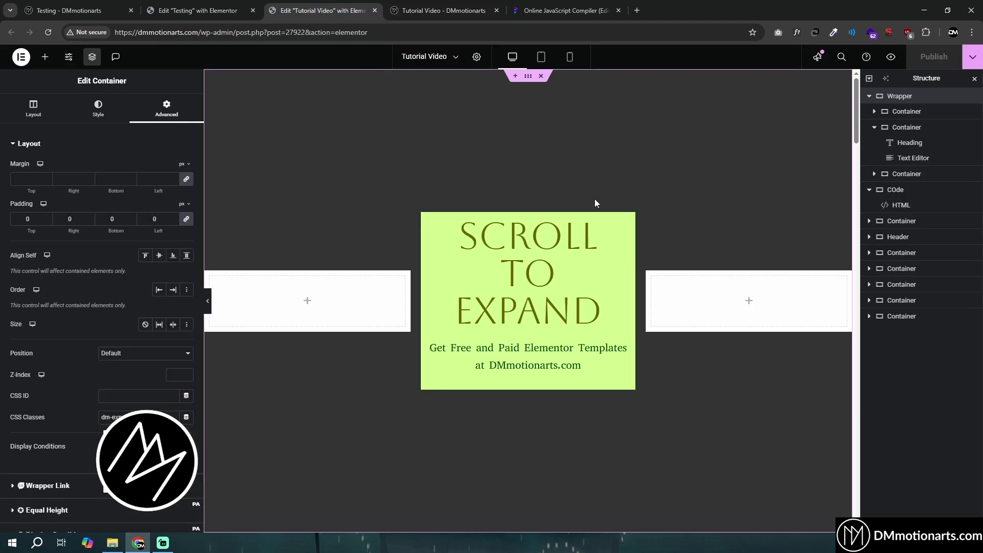
click(32, 110)
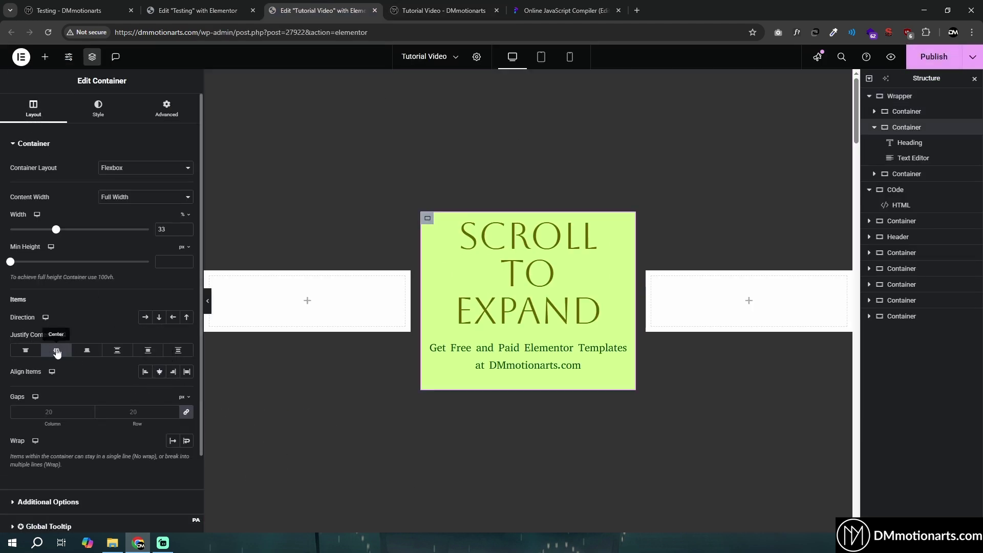
Review the heading and text position inside the expanding container on the live page, then return to the editor
key(ctrl+Tab)
scroll(408, 322, up, 2)
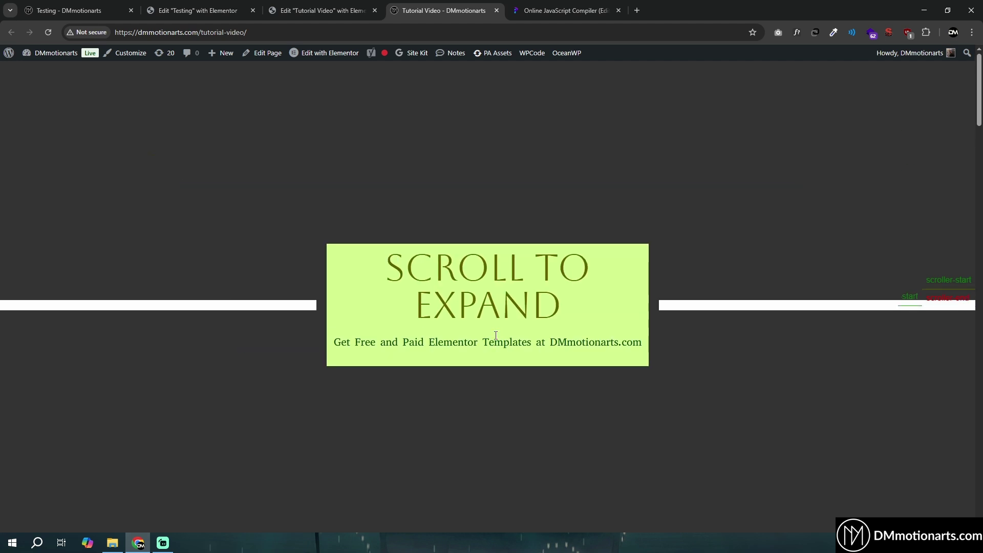
scroll(525, 282, down, 4)
scroll(526, 285, down, 3)
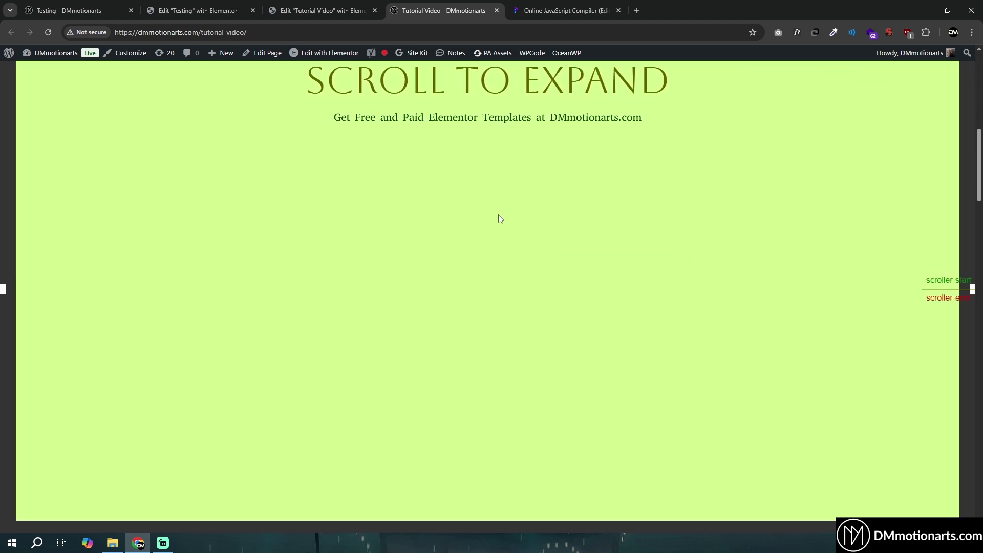
scroll(541, 290, up, 3)
scroll(542, 291, up, 4)
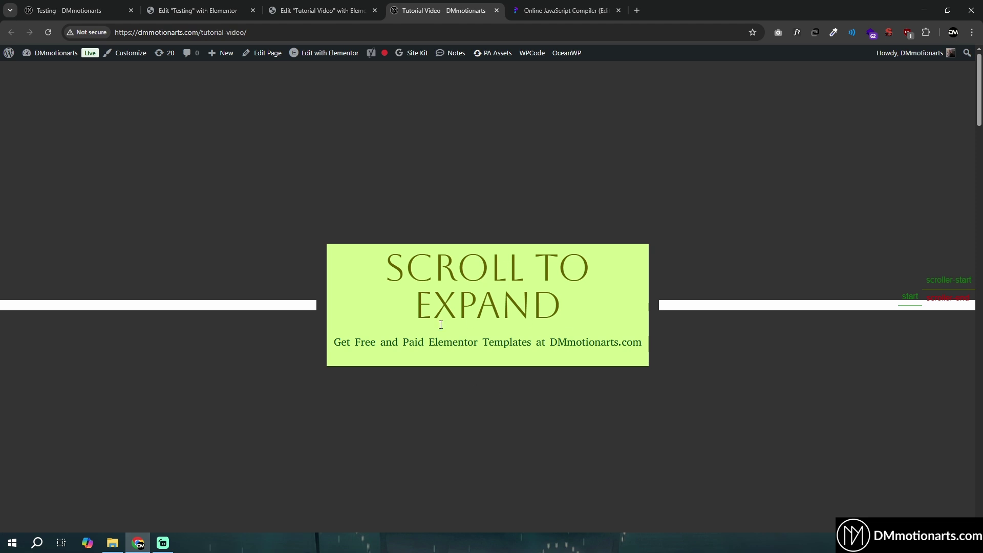
scroll(516, 350, down, 2)
key(ctrl+shift+Tab)
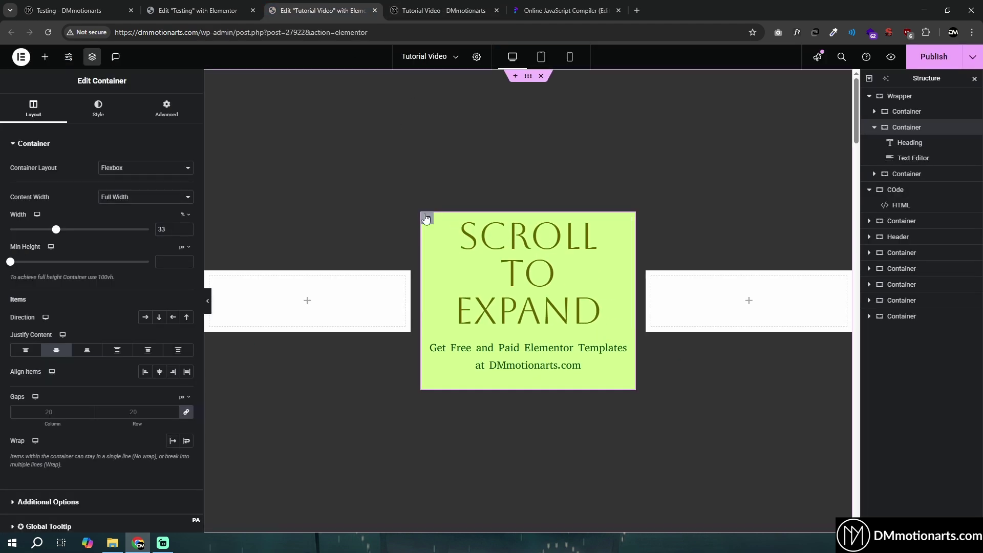
Check how the heading wraps in the collapsed green container on the live Tutorial Video page, then return to the Elementor editor
click(405, 3)
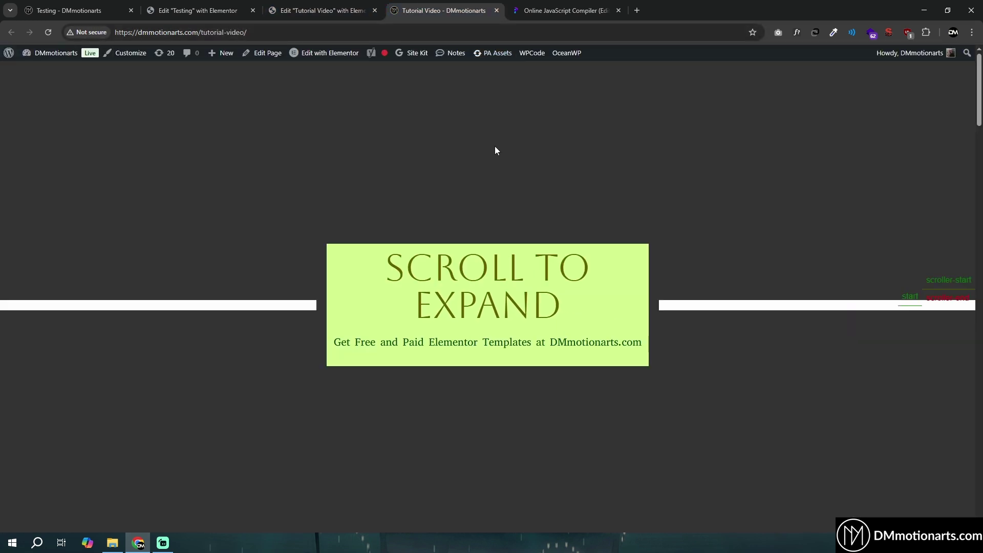
click(335, 7)
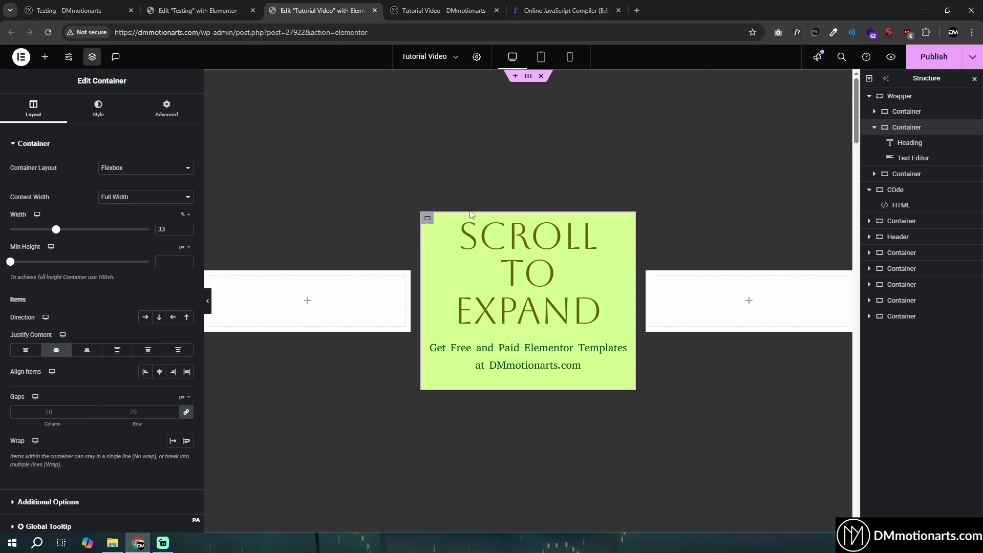
scroll(474, 262, down, 5)
scroll(474, 262, up, 4)
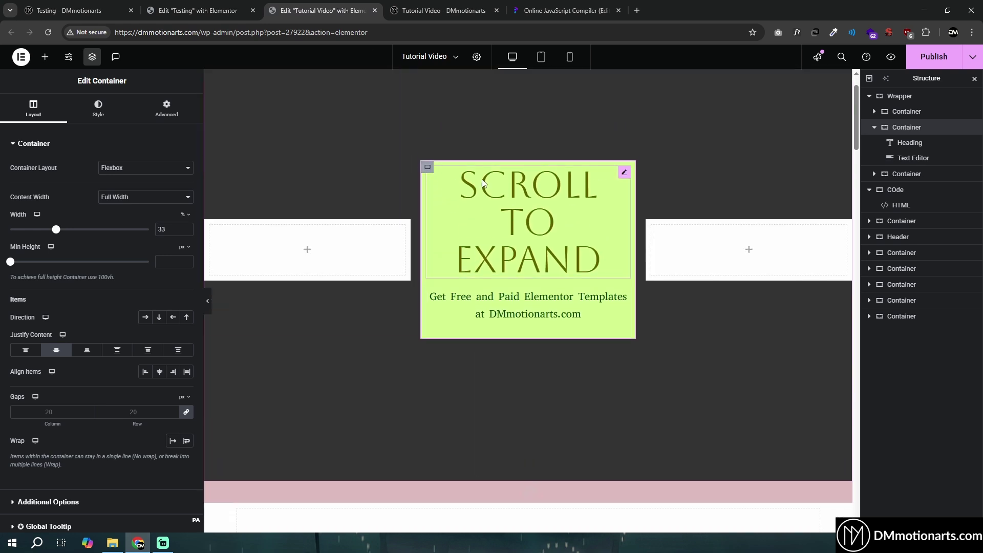
Try the green middle container at 100% width with 100 vh minimum height and at 68% width, restoring 33% each time
drag(56, 231, 167, 246)
click(182, 292)
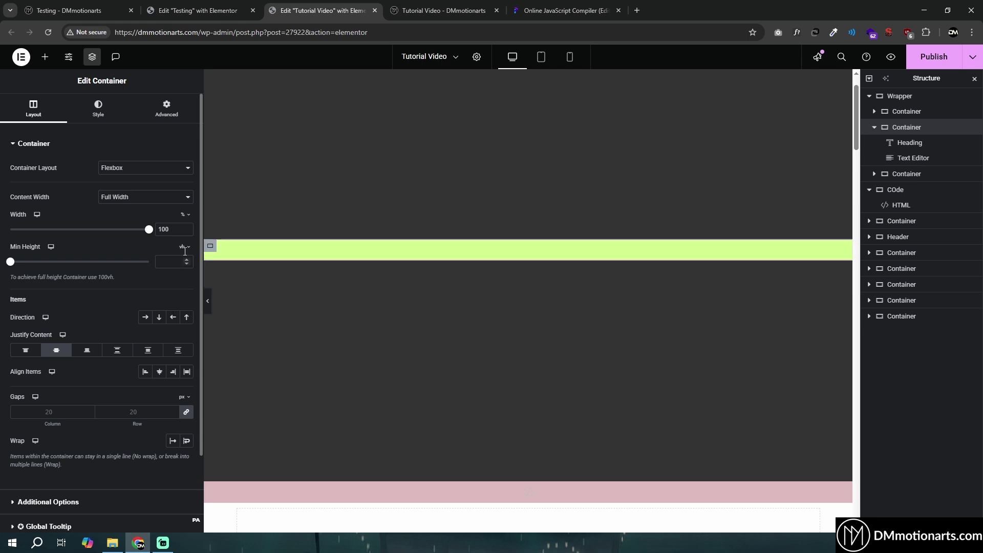
drag(11, 262, 149, 262)
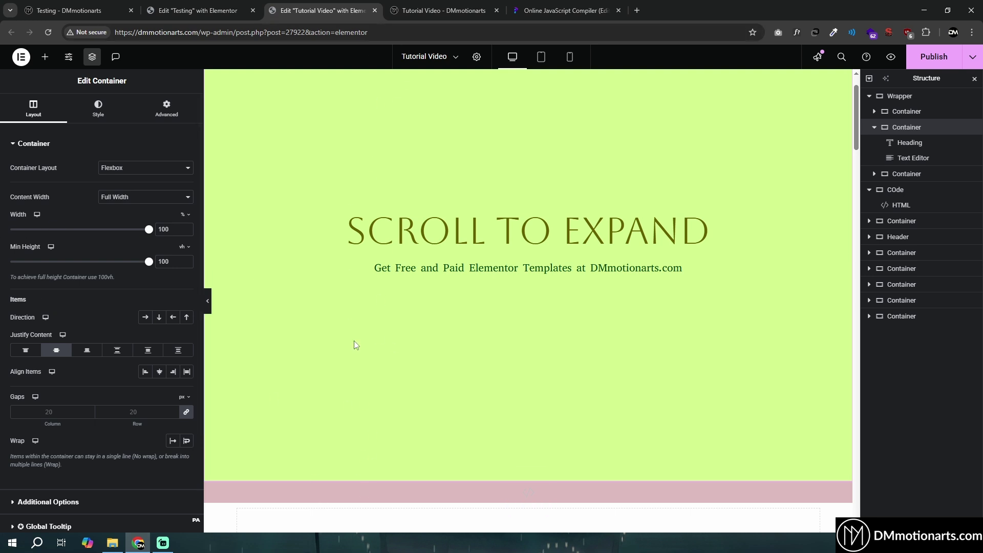
key(BackSpace)
key(BackSpace)
key(BackSpace)
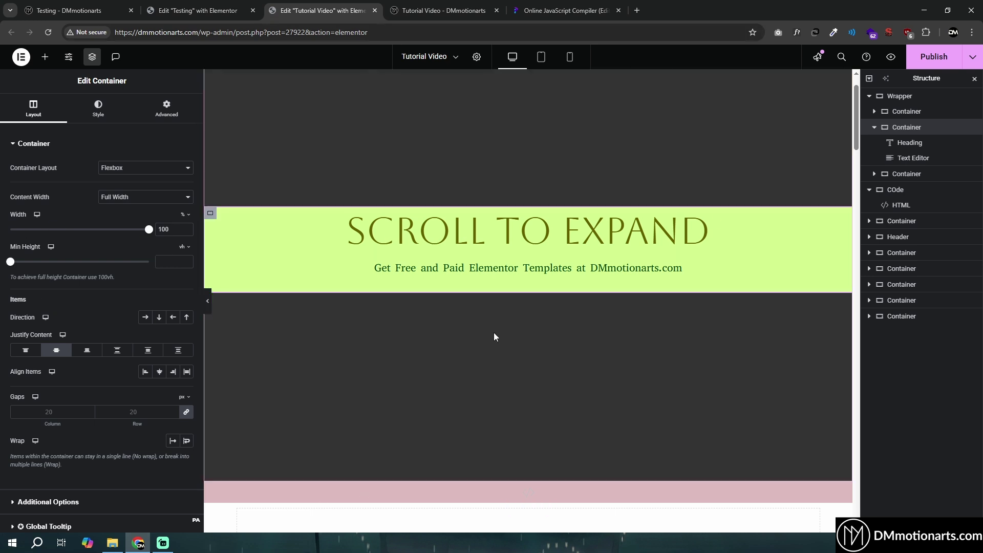
text(33)
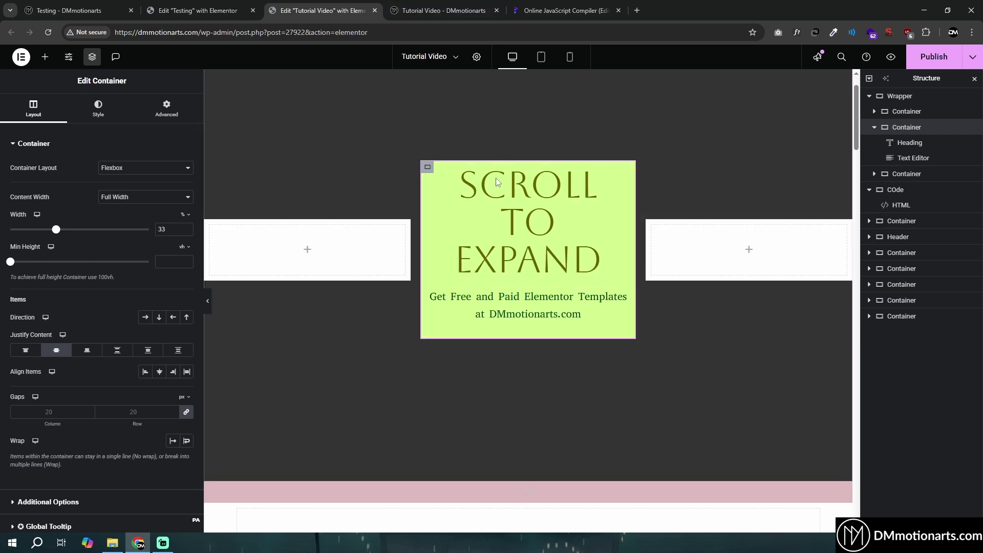
scroll(370, 340, up, 1)
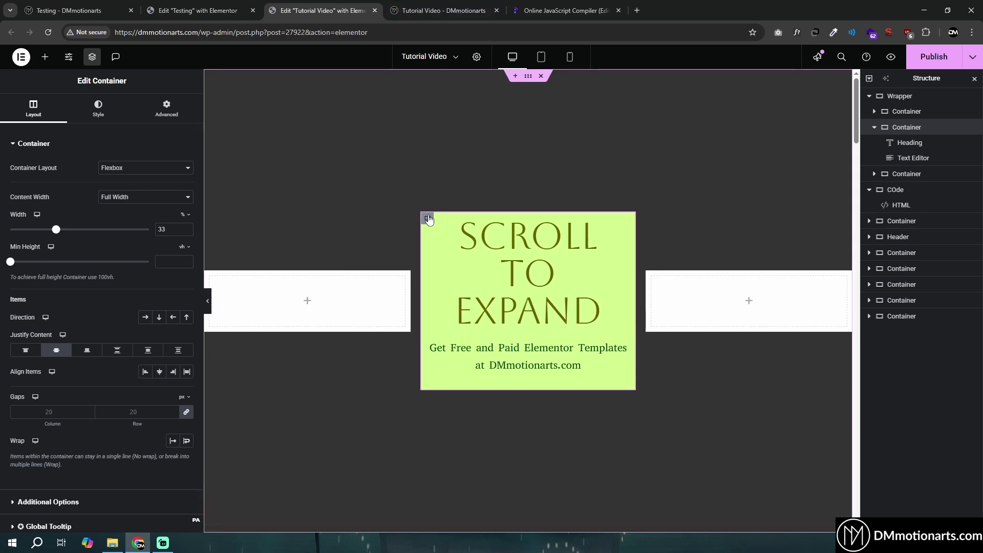
drag(56, 229, 106, 247)
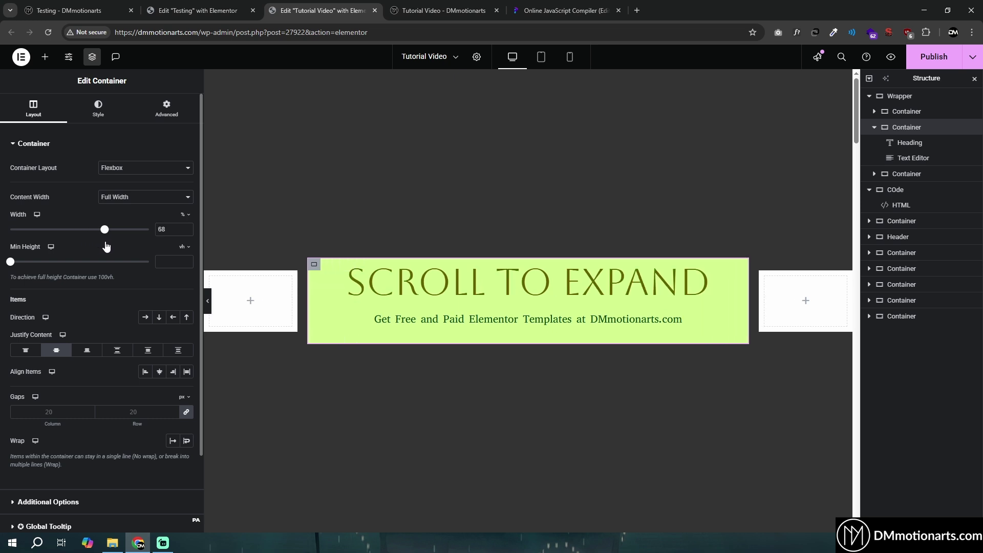
key(ctrl+z)
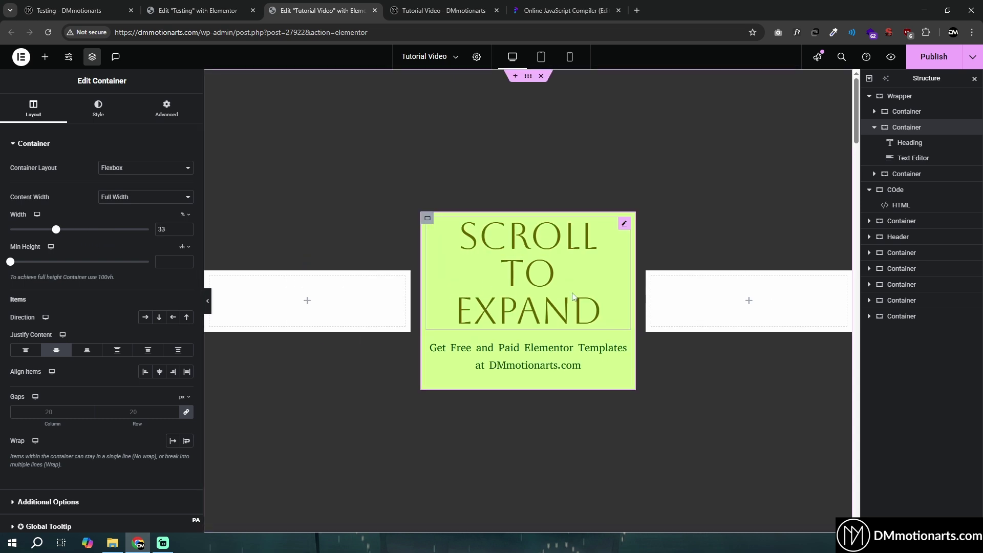
Insert <br> tags before "TO" and "Expand" in the title of the green container's heading
click(623, 226)
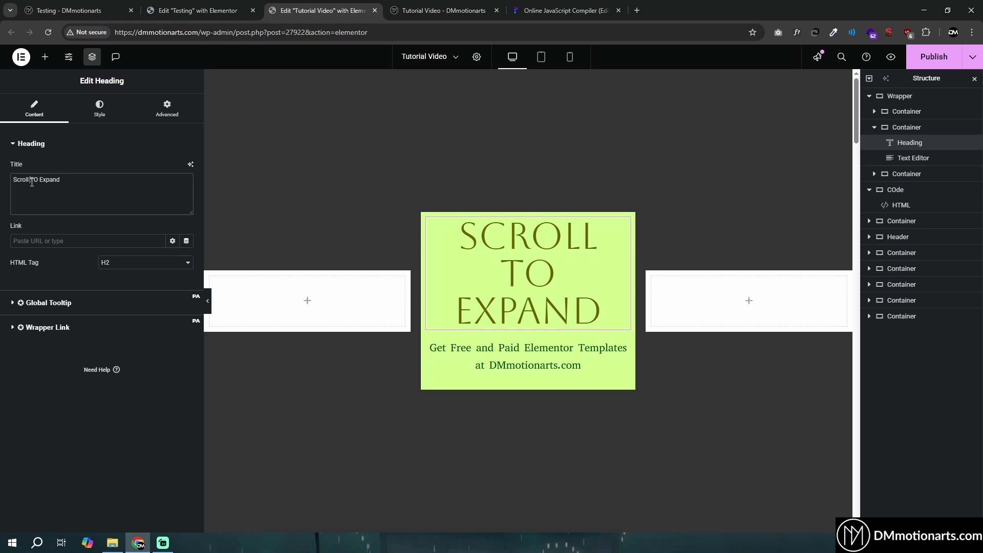
text(<br>)
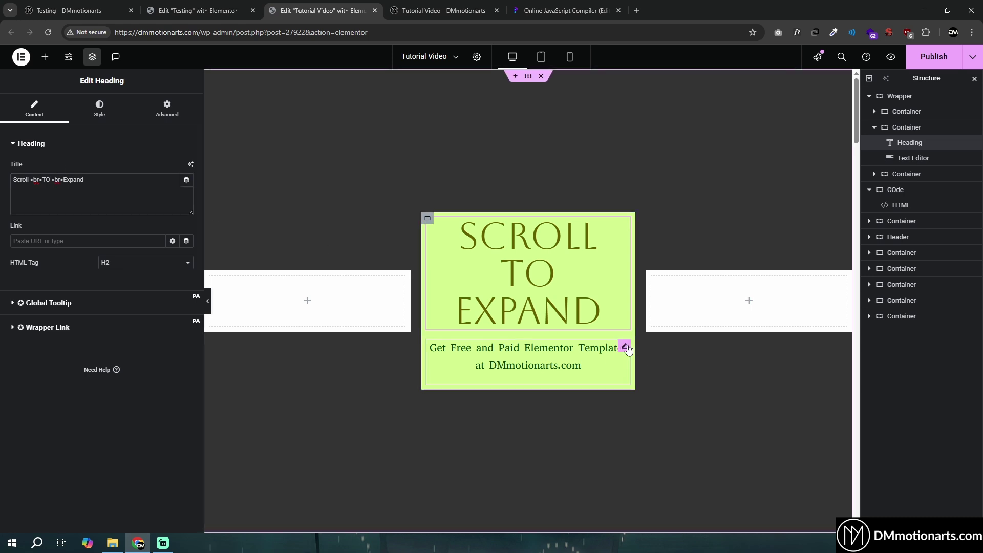
Try a line break after "at" in the paragraph below the heading, then remove it
click(625, 347)
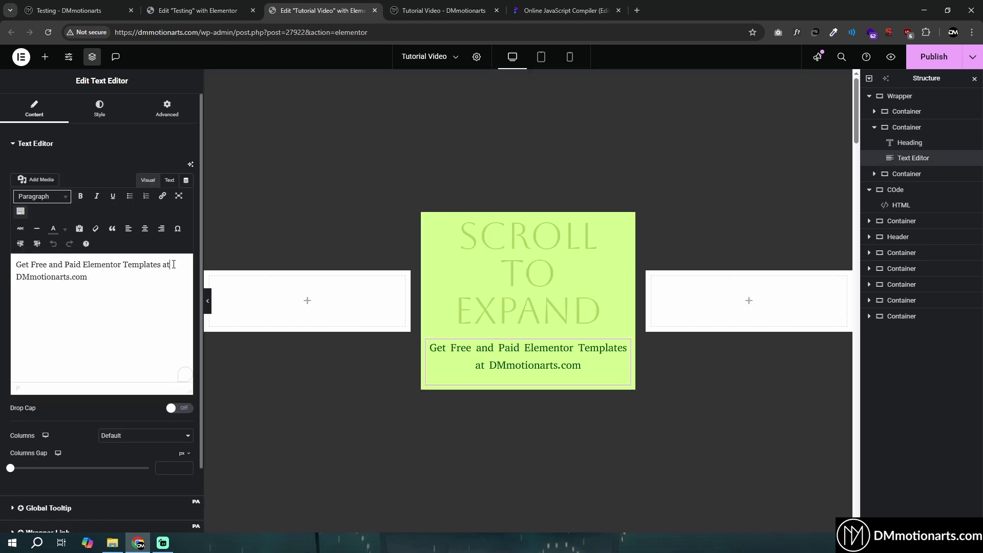
key(shift+Return)
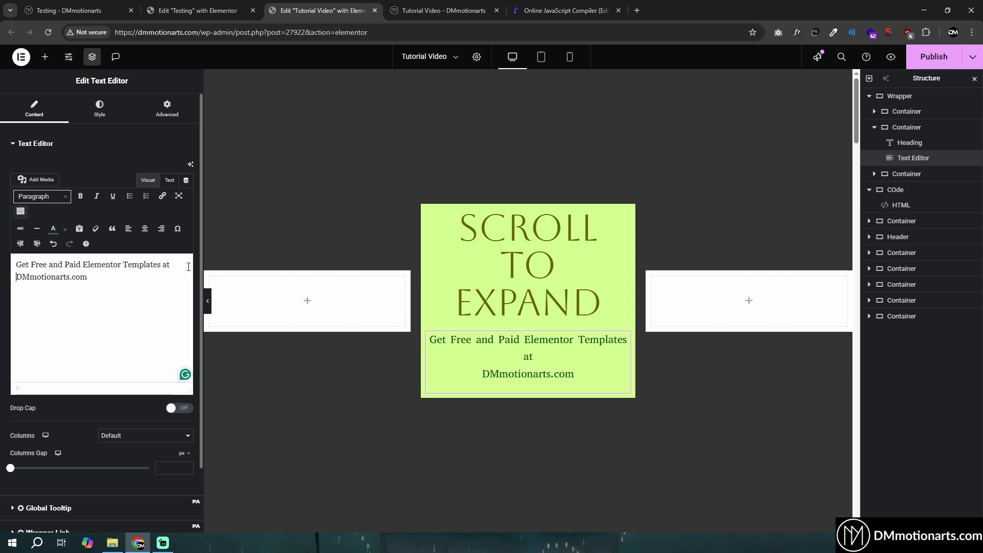
key(Delete)
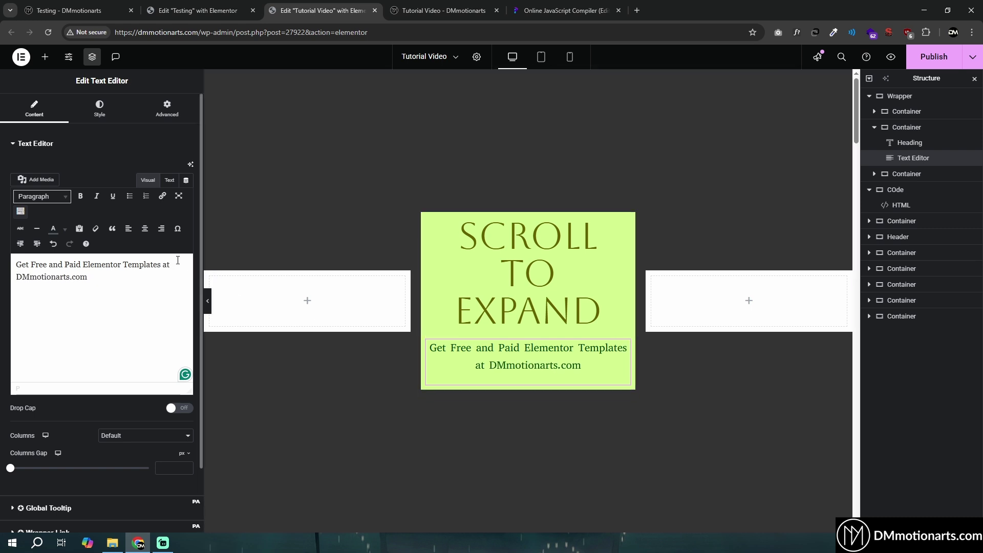
click(593, 359)
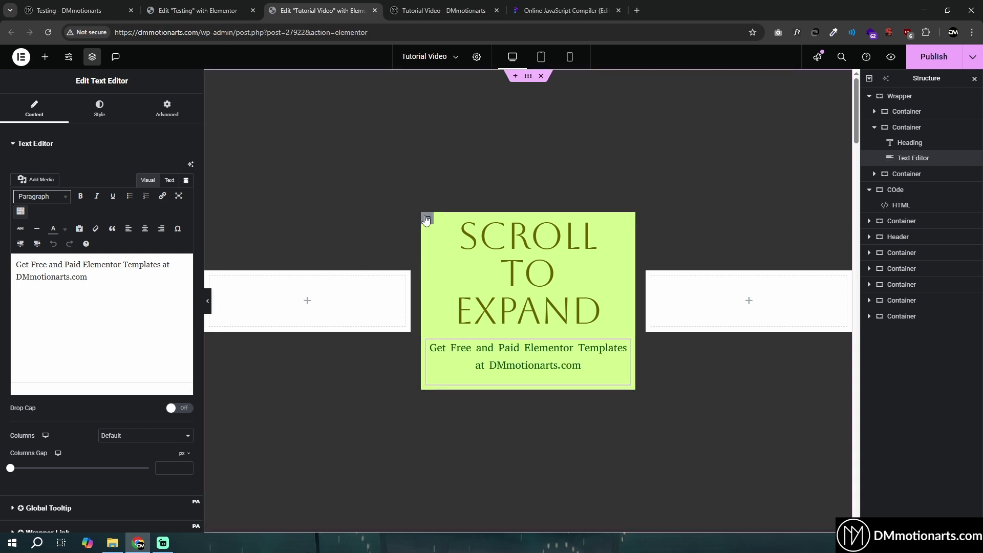
Widen the green container to 68% to break its paragraph before "at DMmotionarts.com", then return the width to 33%
click(427, 219)
drag(56, 230, 104, 242)
click(578, 361)
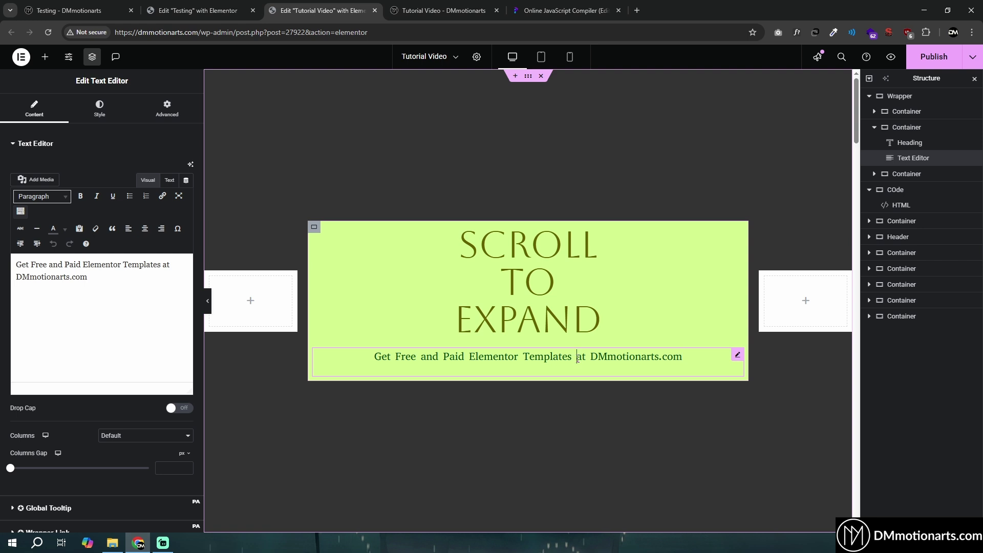
key(shift+Return)
key(Delete)
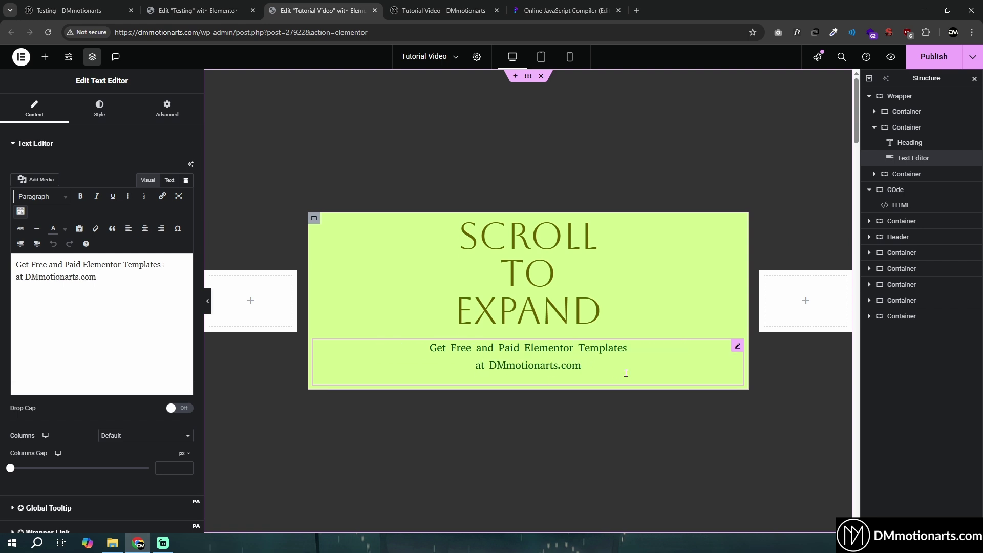
click(314, 218)
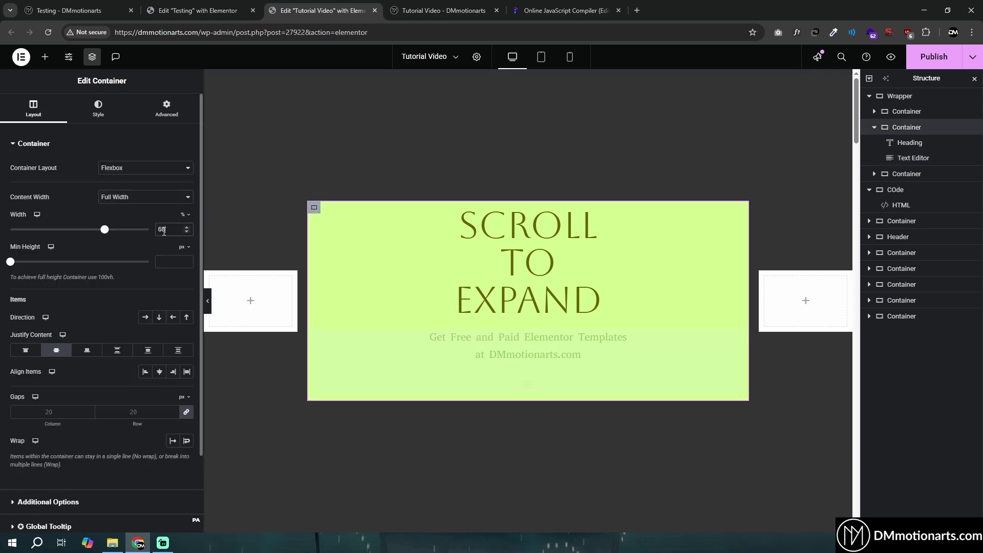
text(33)
Review the heading and paragraph line breaks while the container expands and shrinks on the live page, then return to the editor
key(ctrl+Tab)
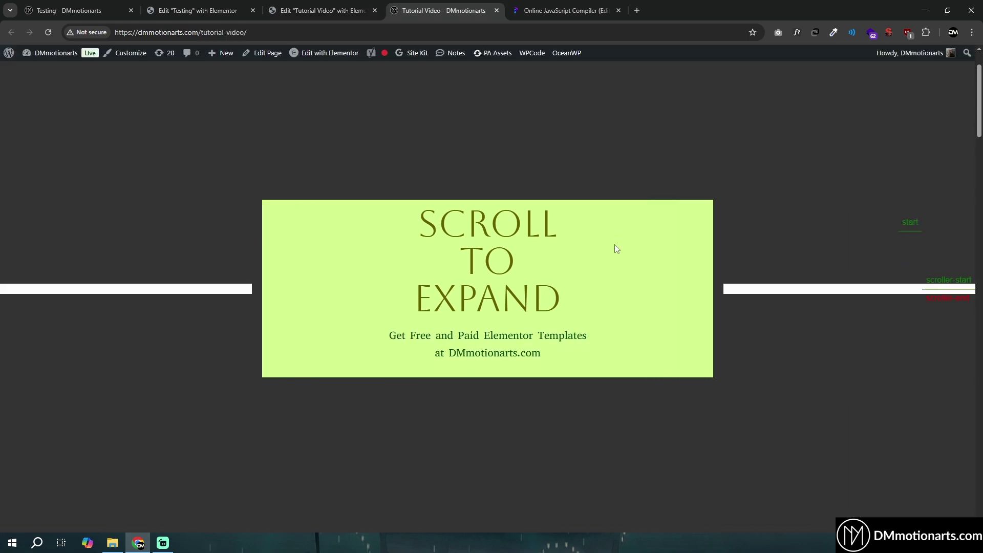
scroll(530, 261, down, 2)
scroll(528, 259, up, 4)
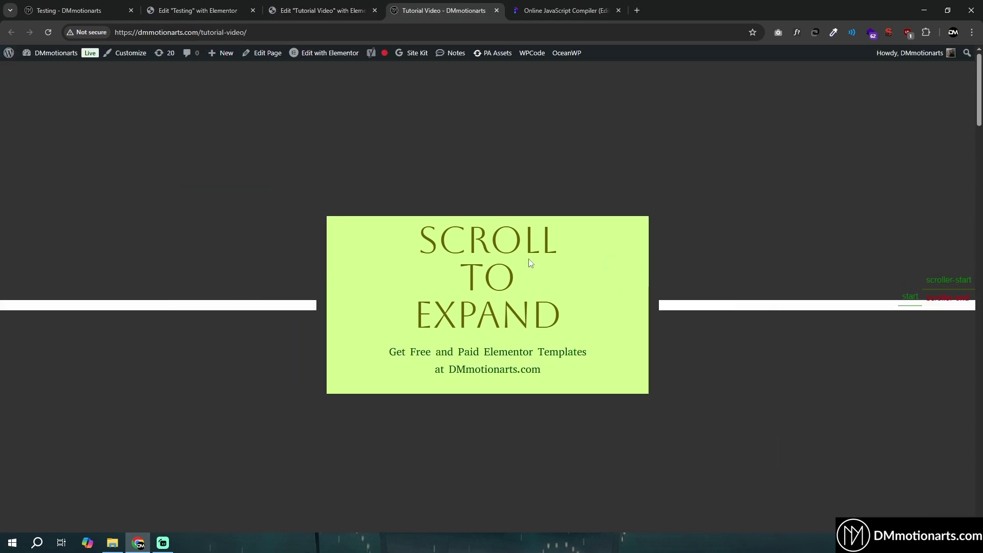
scroll(528, 259, down, 2)
scroll(529, 259, down, 5)
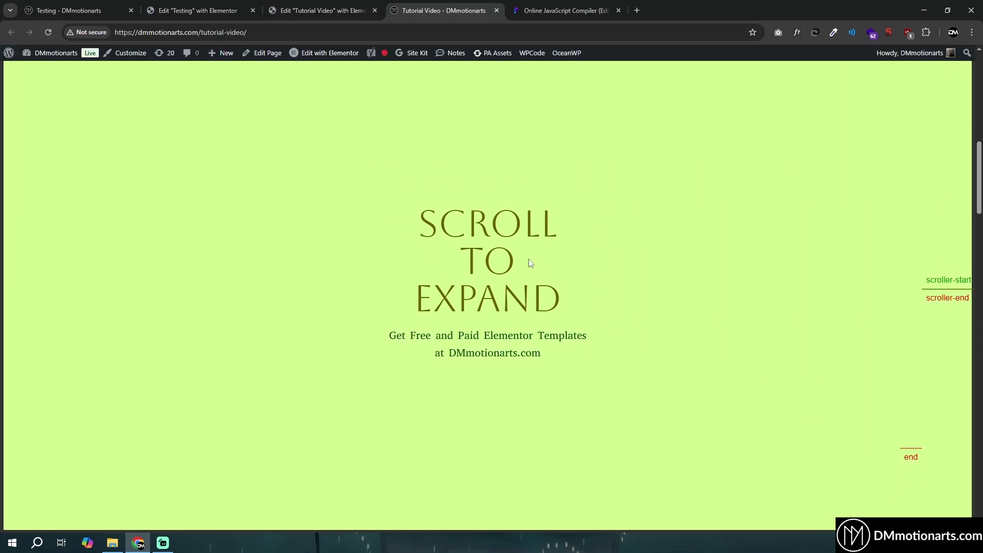
scroll(528, 259, up, 6)
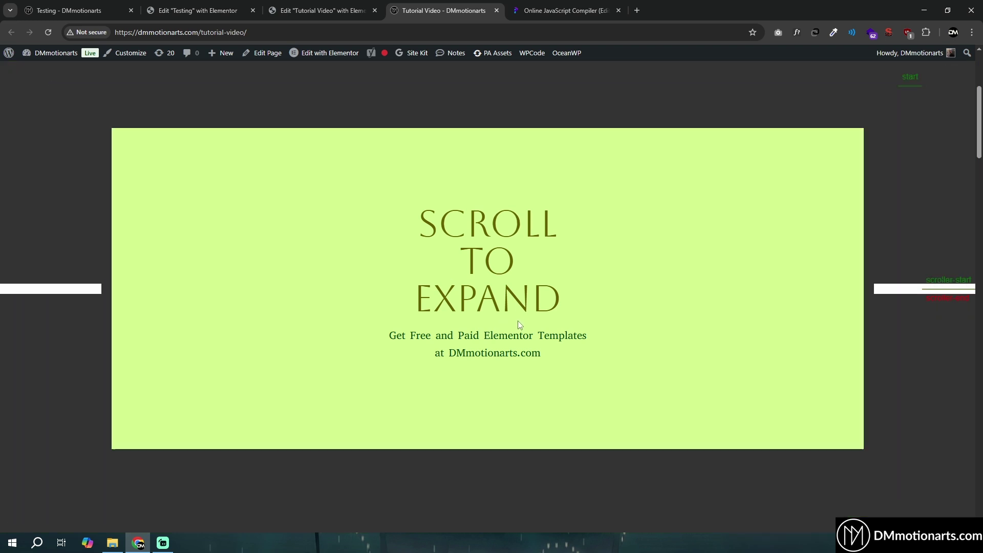
click(385, 7)
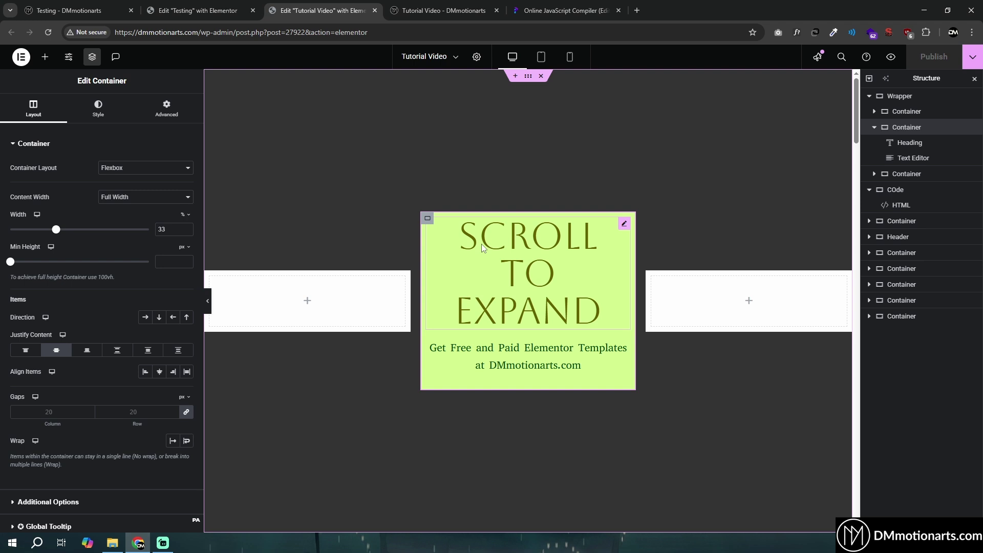
Remove the <br> tags from the heading's title so it reads "Scroll TO Expand"
click(624, 225)
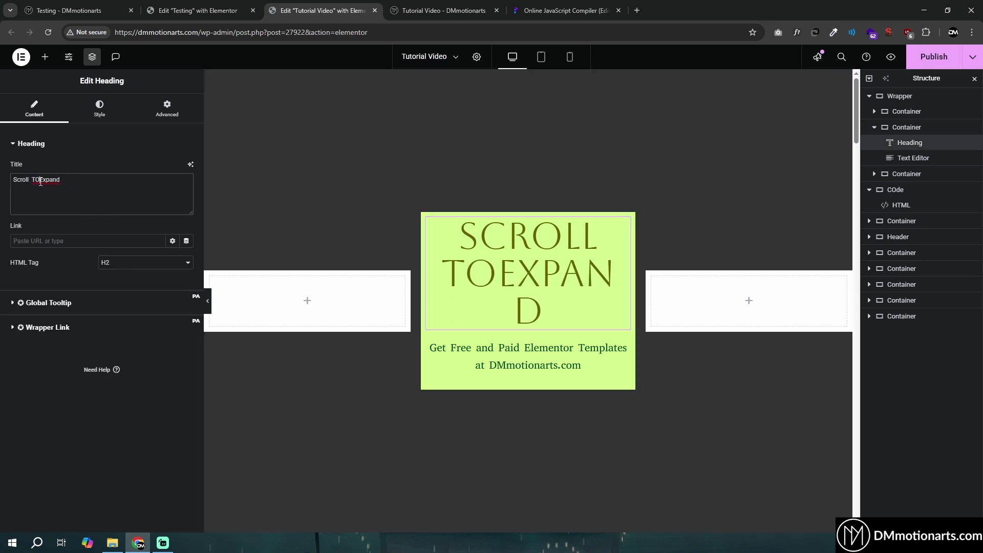
click(40, 180)
Copy the whole dm-expand-2 code from the second HTML widget on the Testing page into the Programiz JavaScript compiler
key(ctrl+shift+Tab)
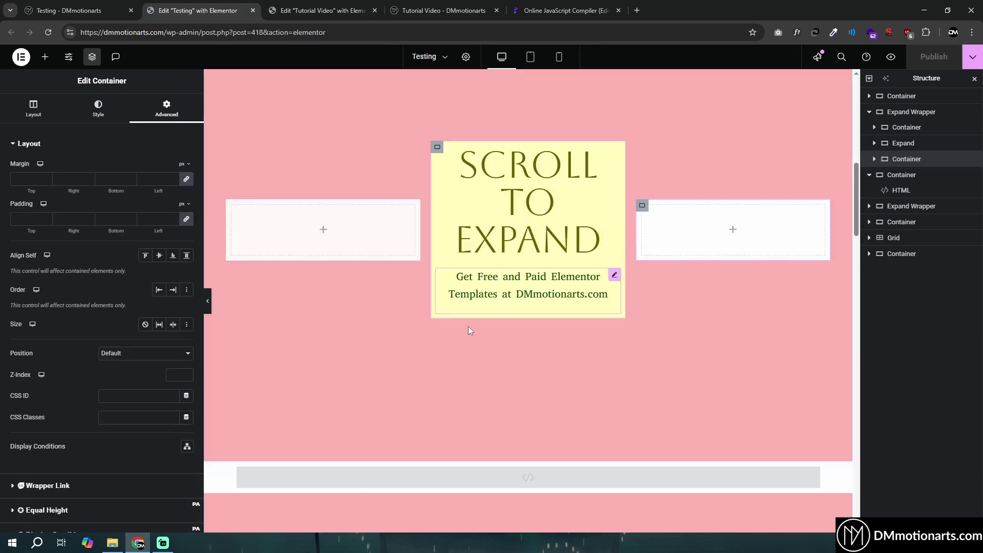
scroll(469, 327, up, 5)
scroll(504, 384, down, 6)
click(492, 379)
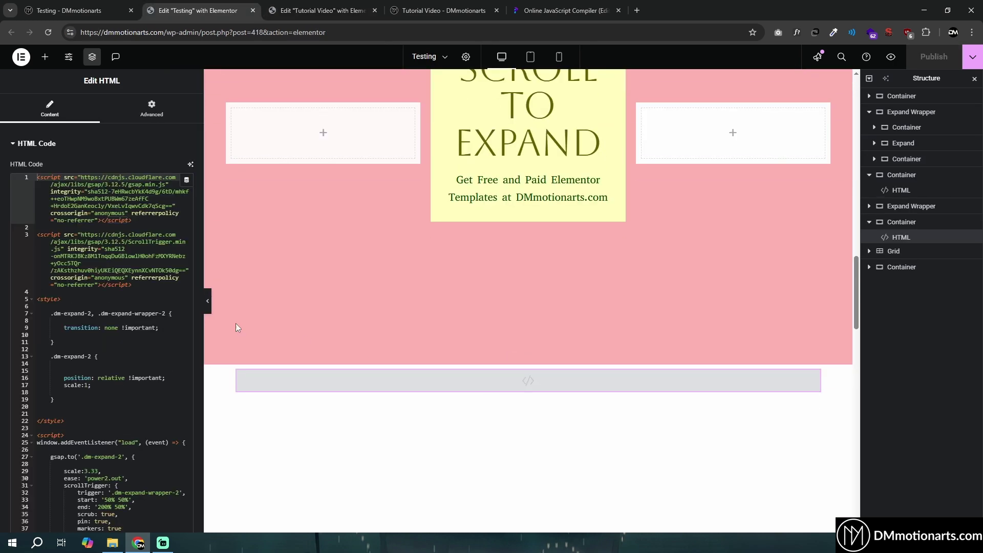
key(ctrl+a)
key(ctrl+9)
Examine the dm-expand-2 styles and the scale:3.33 setting in the GSAP animation code
scroll(218, 309, up, 1)
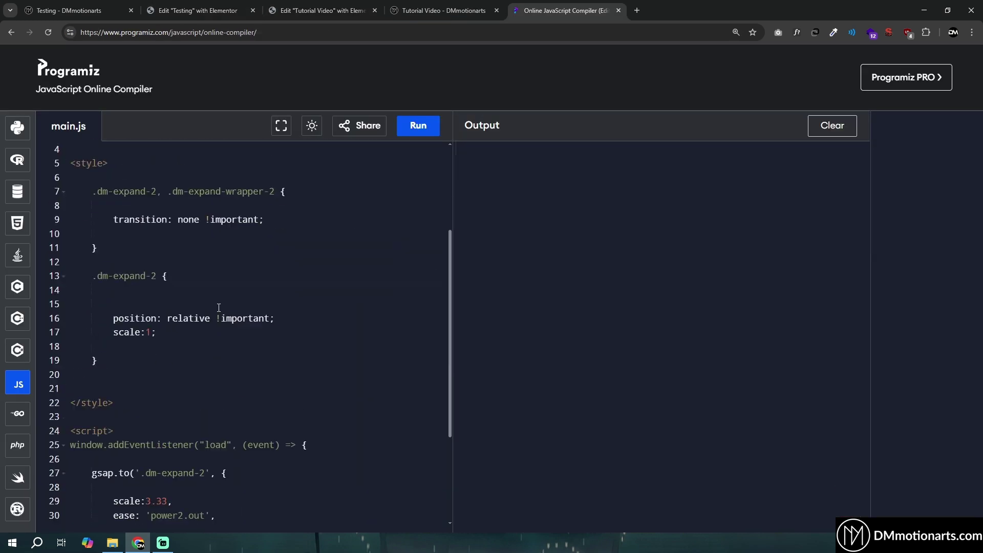
scroll(218, 315, down, 4)
drag(123, 348, 178, 350)
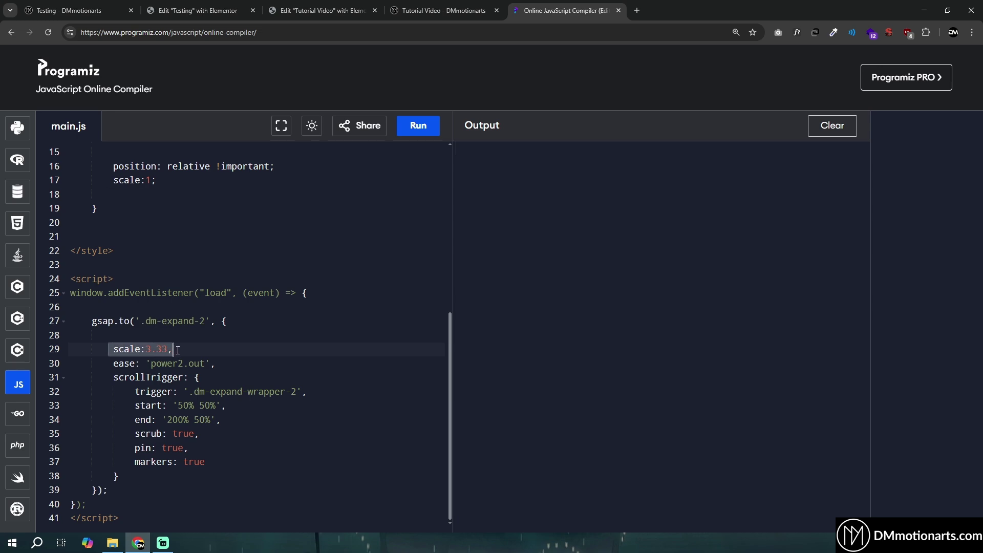
scroll(208, 347, up, 6)
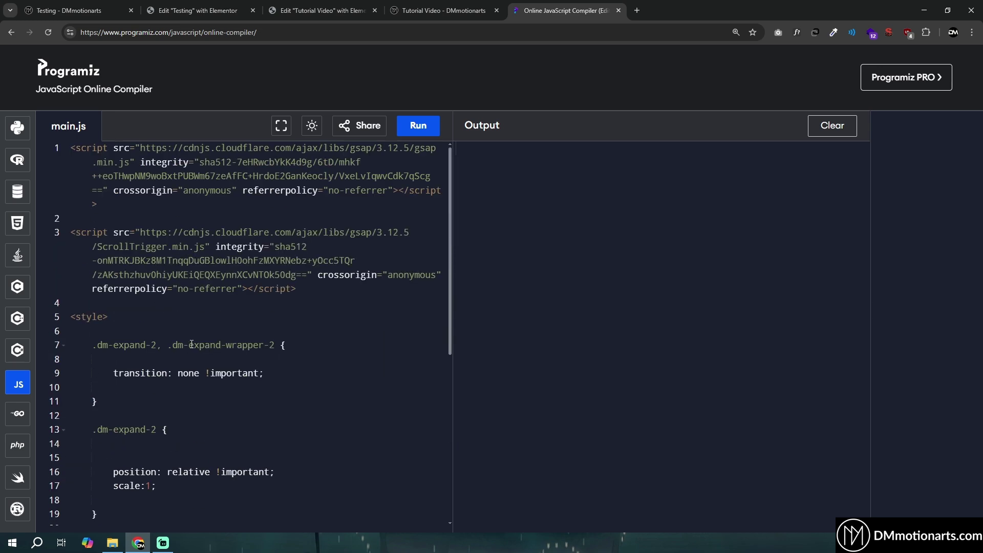
Copy the class name from the code and set the green middle container's CSS class to dm-expand-2 in the Tutorial Video editor
drag(98, 344, 146, 347)
key(ctrl+c)
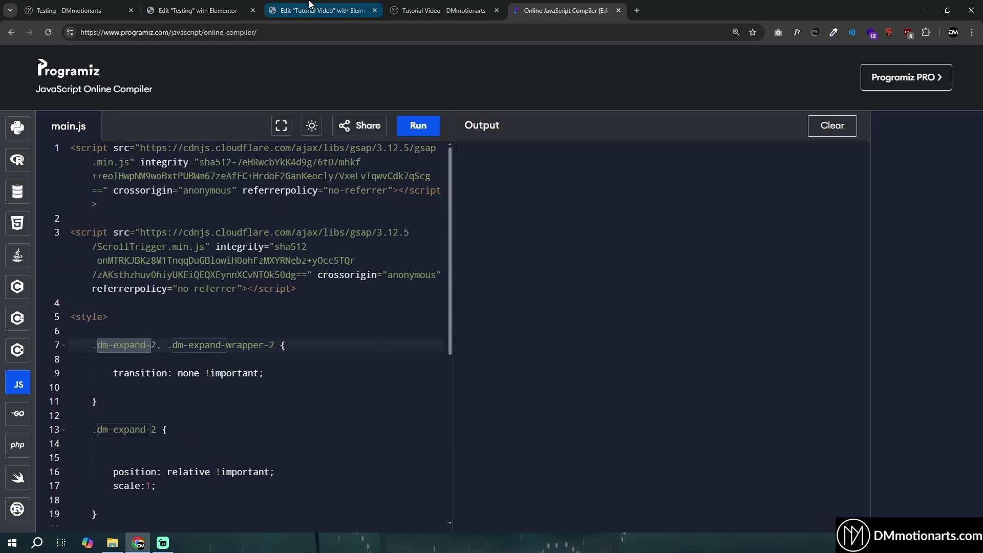
click(323, 10)
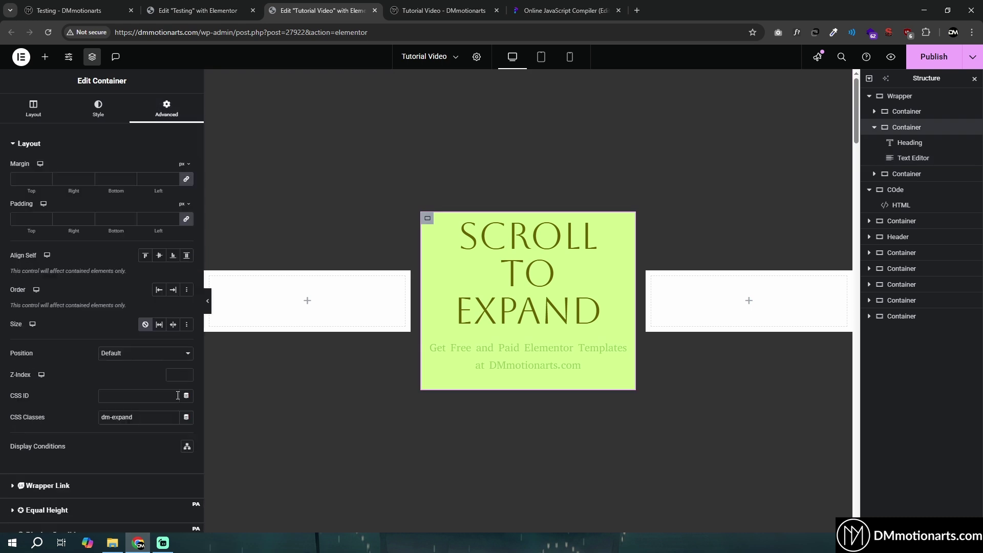
click(151, 416)
key(ctrl+v)
text(-2)
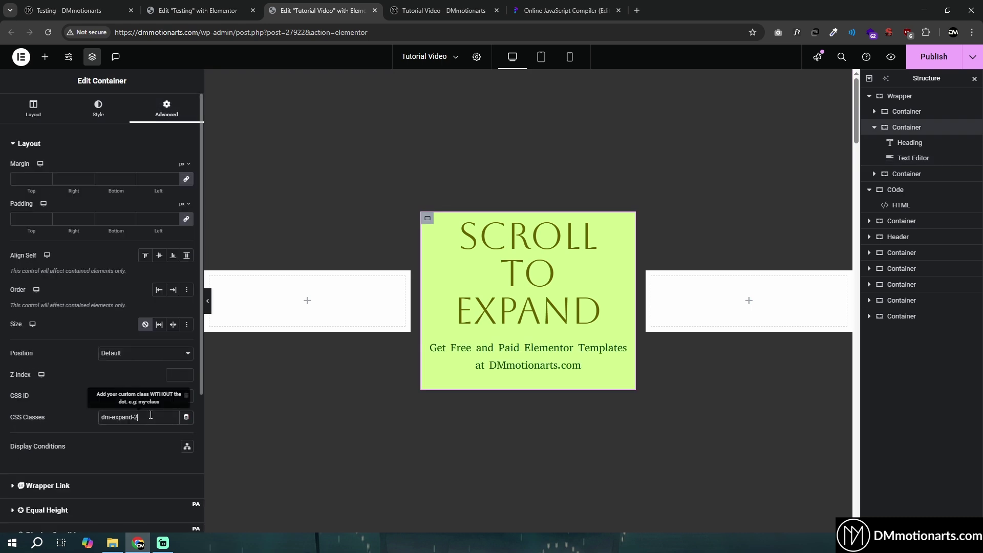
Set the Wrapper container's CSS class to dm-expand-wrapper-2, then switch back to the code in the Programiz compiler
click(792, 115)
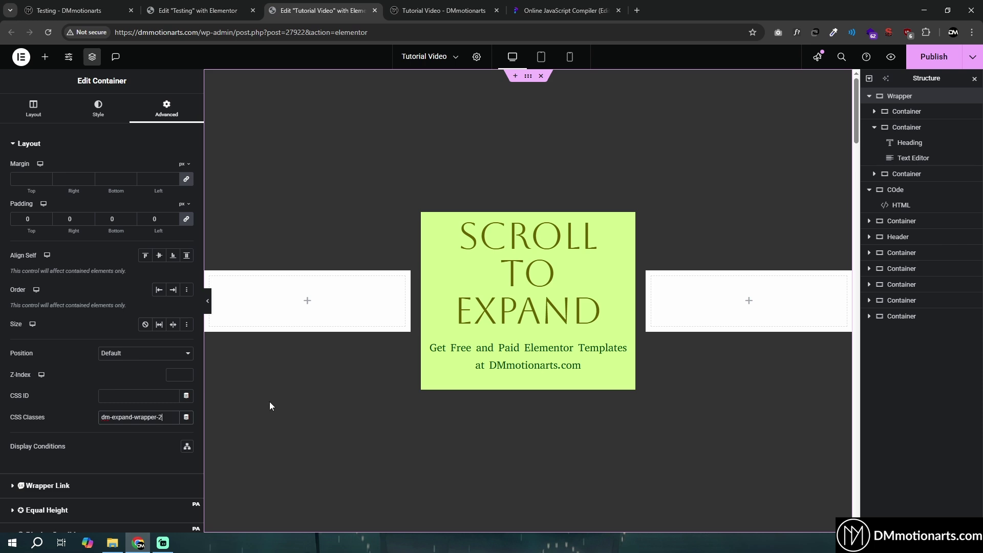
click(517, 11)
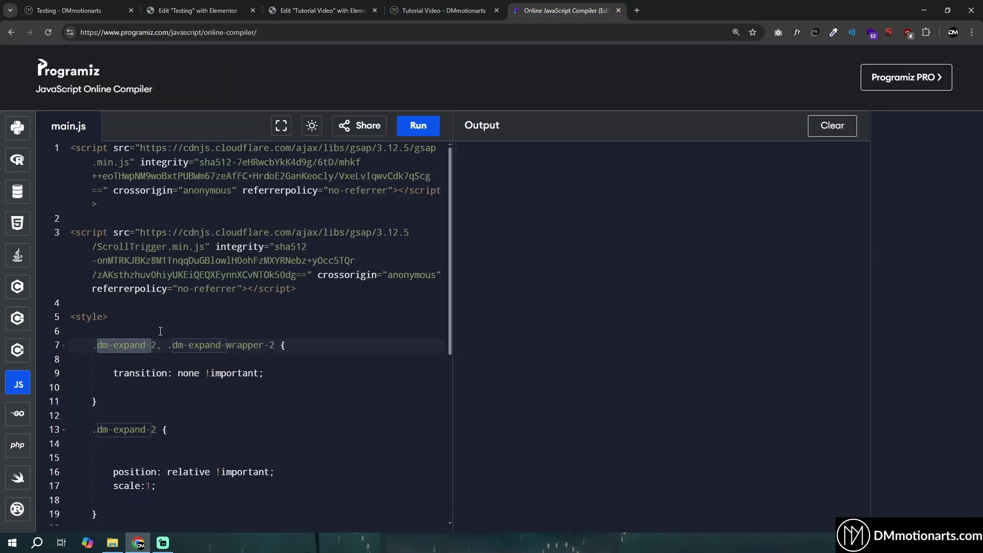
Copy the whole dm-expand-2 code from the Programiz compiler and replace the HTML widget's code in the Tutorial Video editor with it
drag(97, 345, 184, 347)
key(ctrl+a)
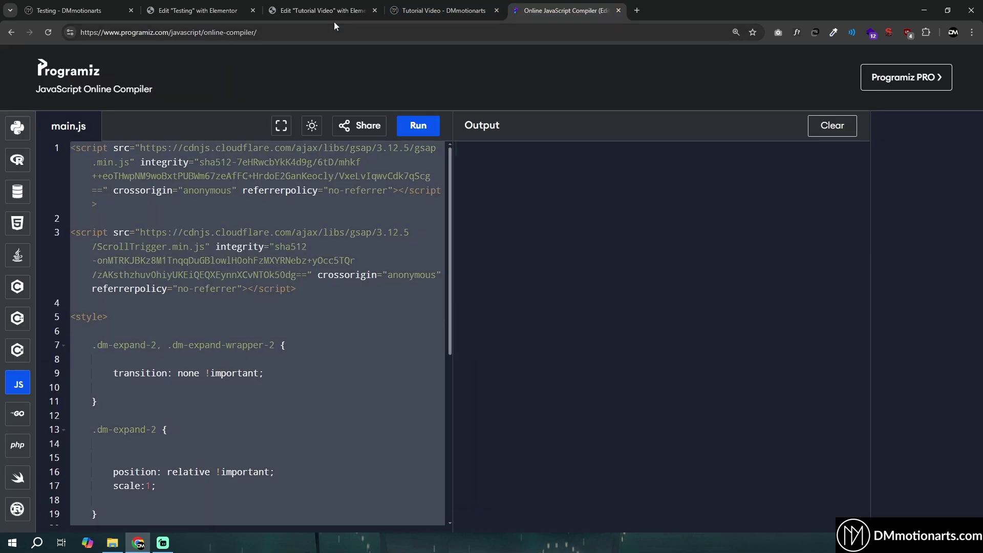
click(323, 10)
scroll(479, 354, down, 3)
click(470, 291)
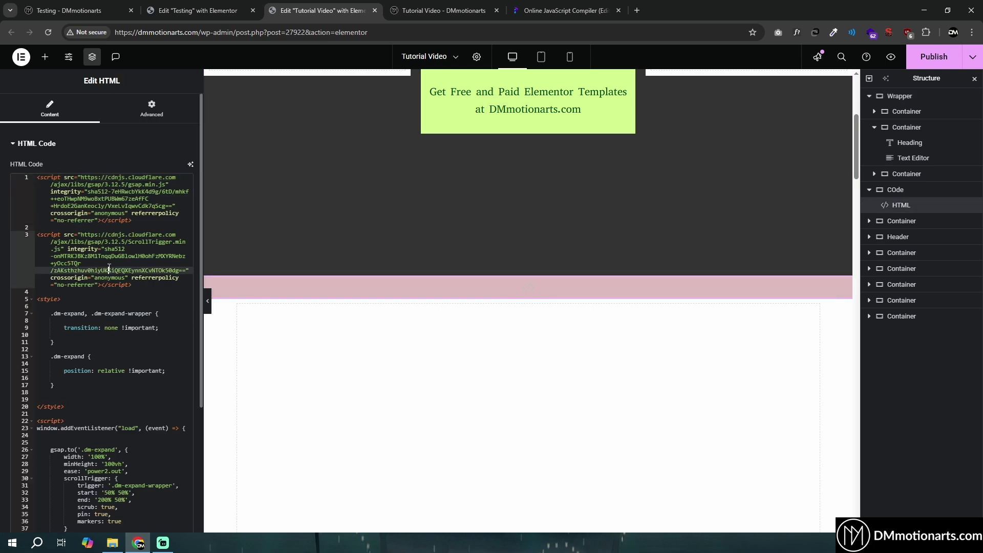
scroll(360, 377, up, 1)
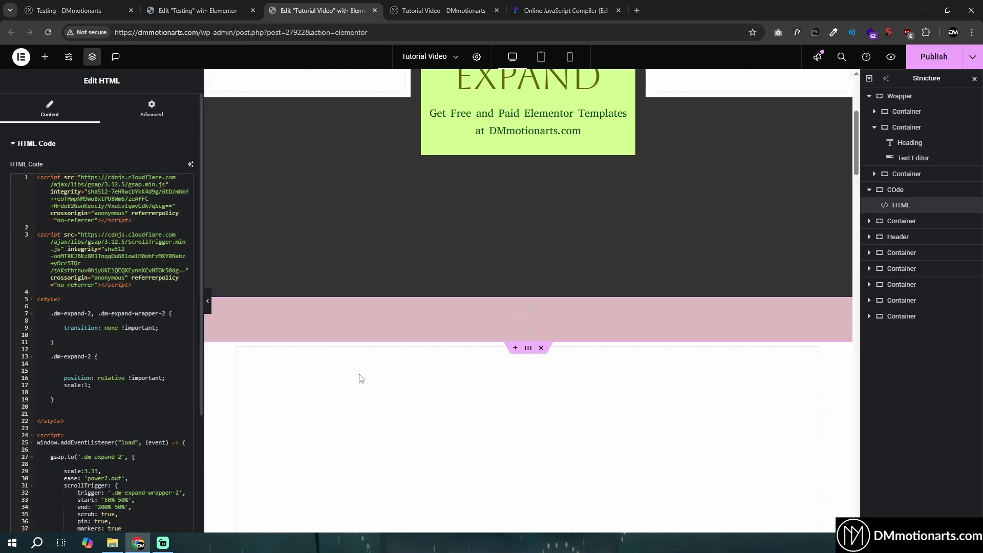
scroll(76, 355, down, 4)
Set the green middle container's minimum height to 30 vh
scroll(407, 238, up, 3)
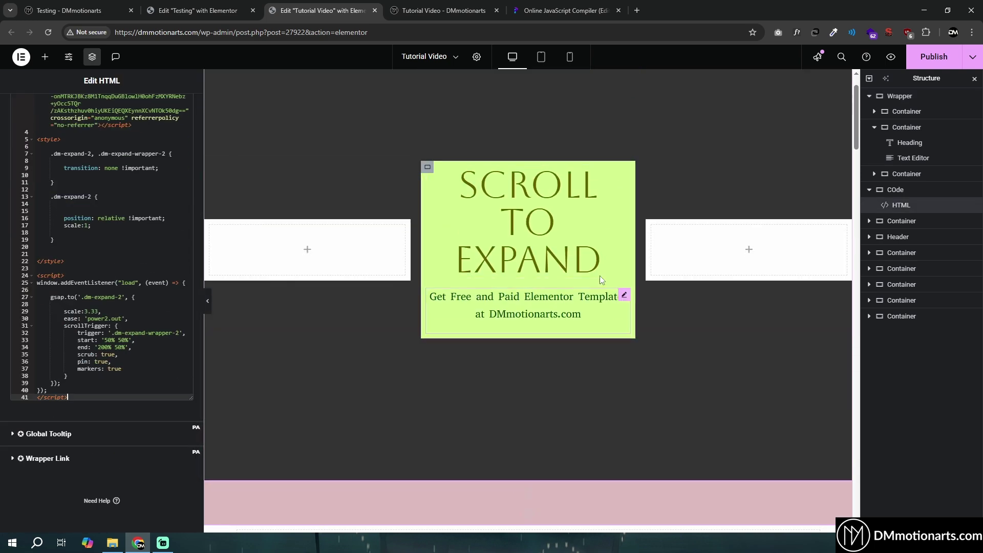
click(428, 167)
click(33, 108)
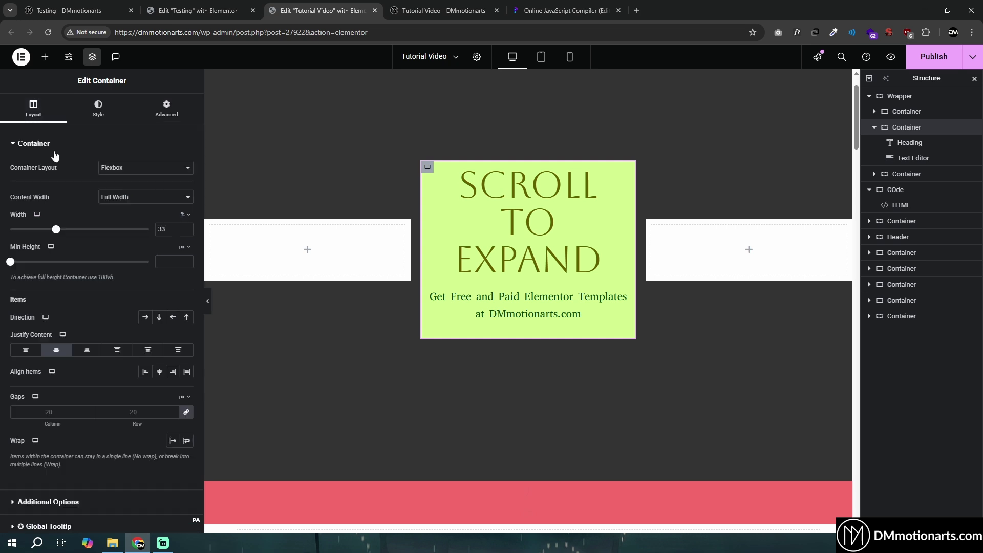
double_click(159, 230)
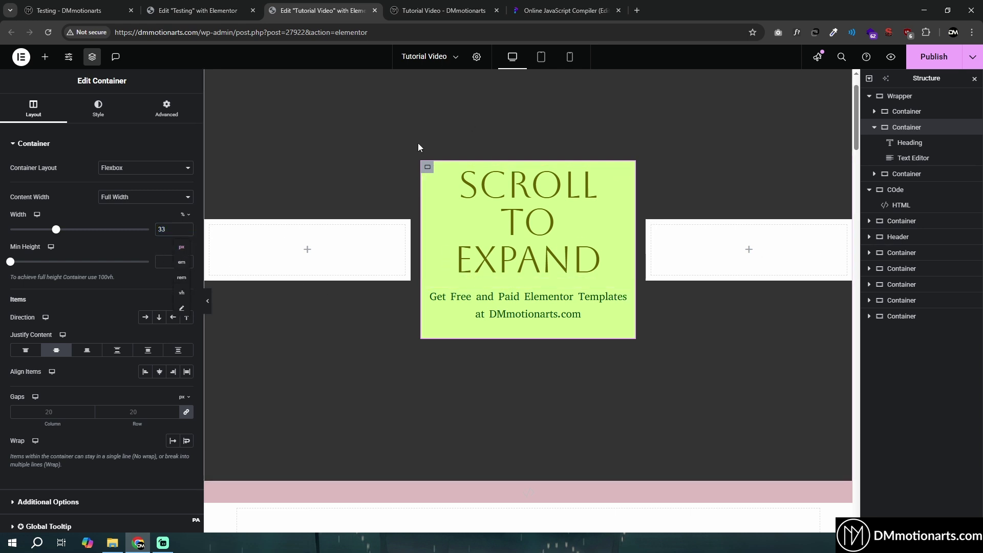
click(181, 292)
click(177, 261)
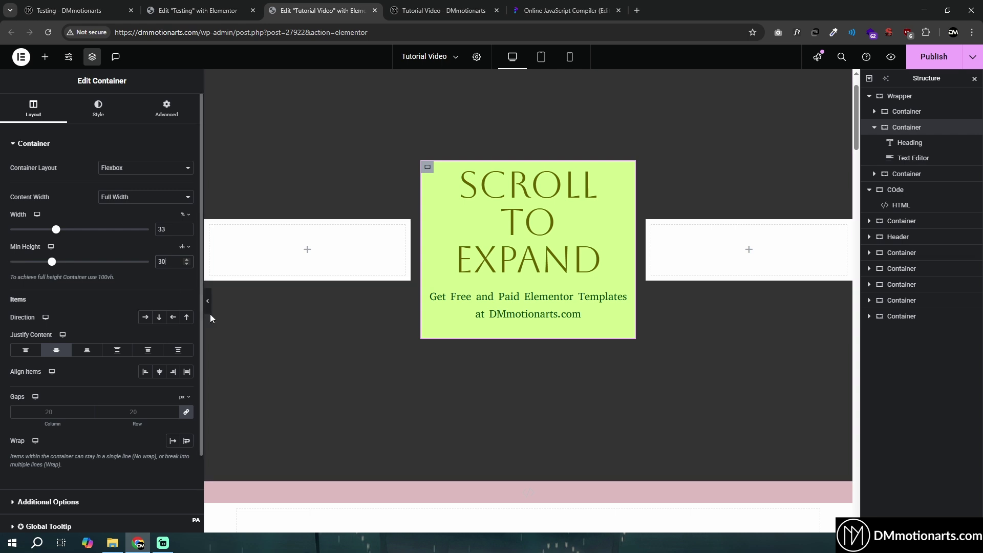
scroll(342, 336, up, 1)
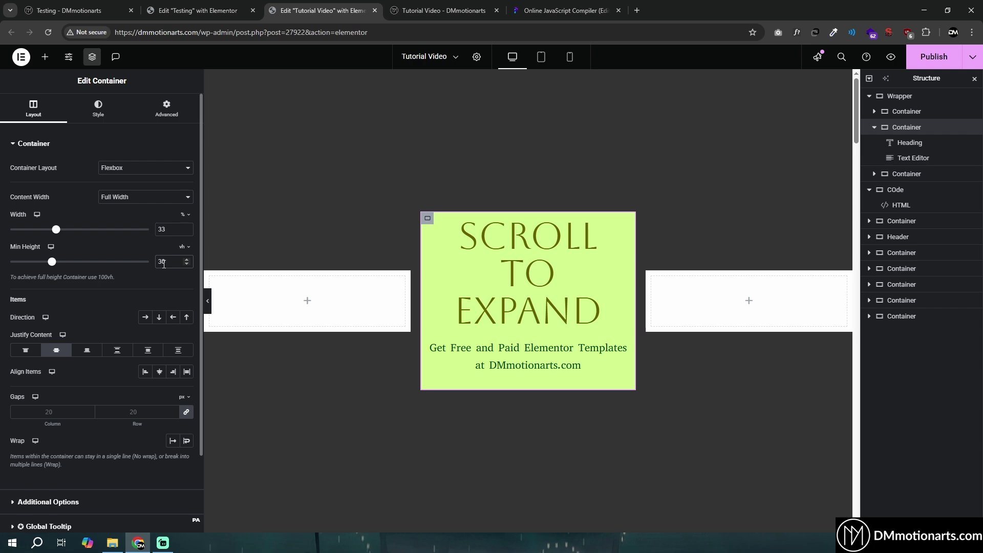
scroll(174, 253, down, 1)
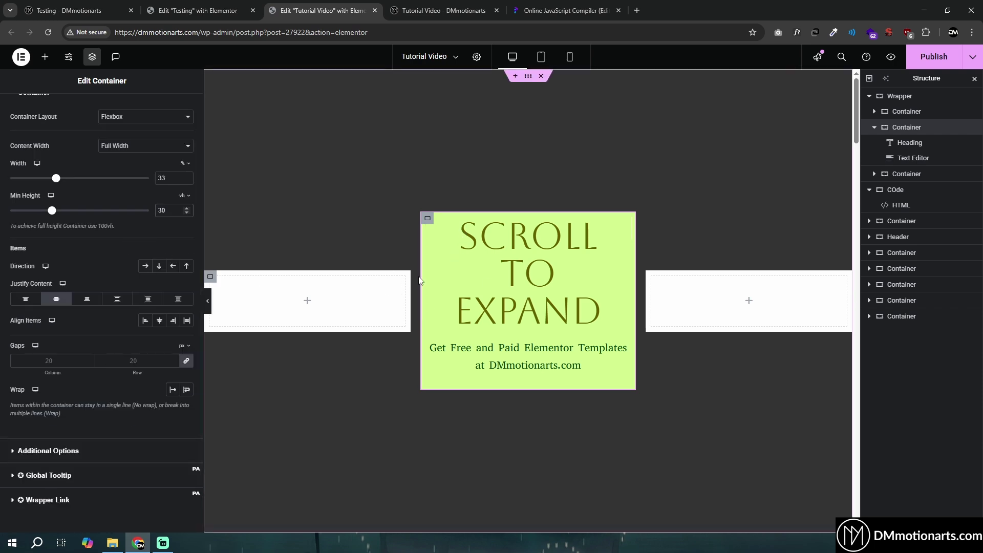
Check the scale value in the Programiz code against the green container's width and minimum height in the Tutorial Video editor
click(575, 10)
scroll(135, 349, down, 4)
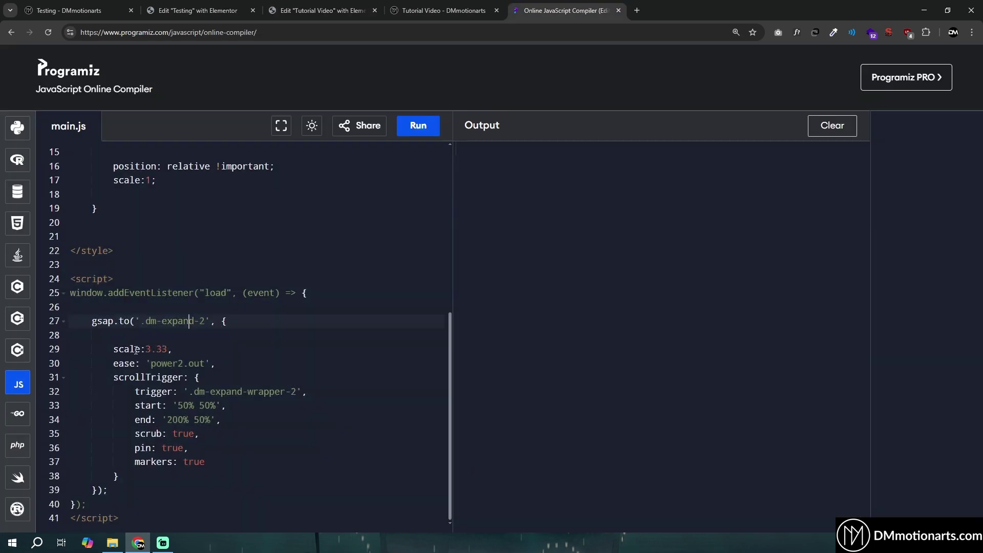
click(161, 348)
click(323, 10)
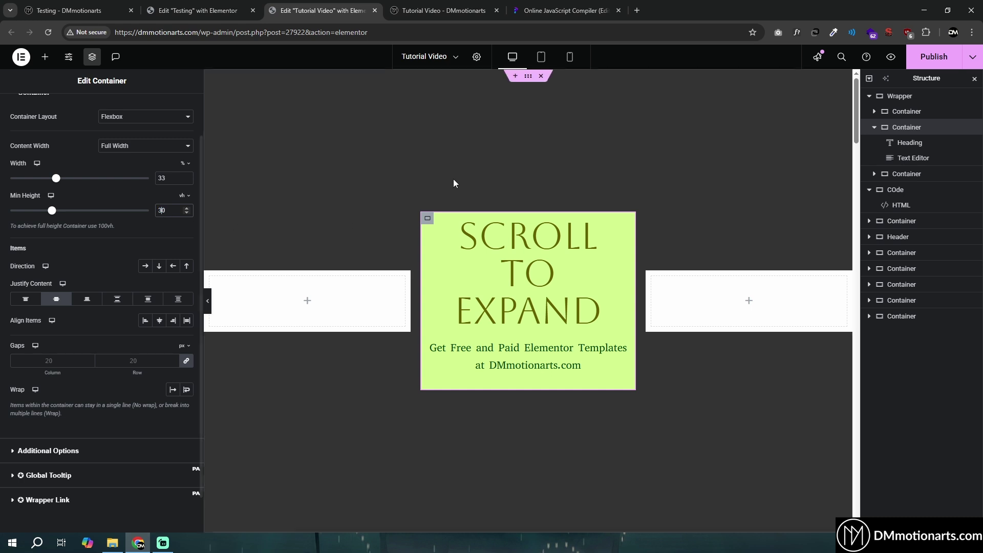
click(563, 11)
click(323, 11)
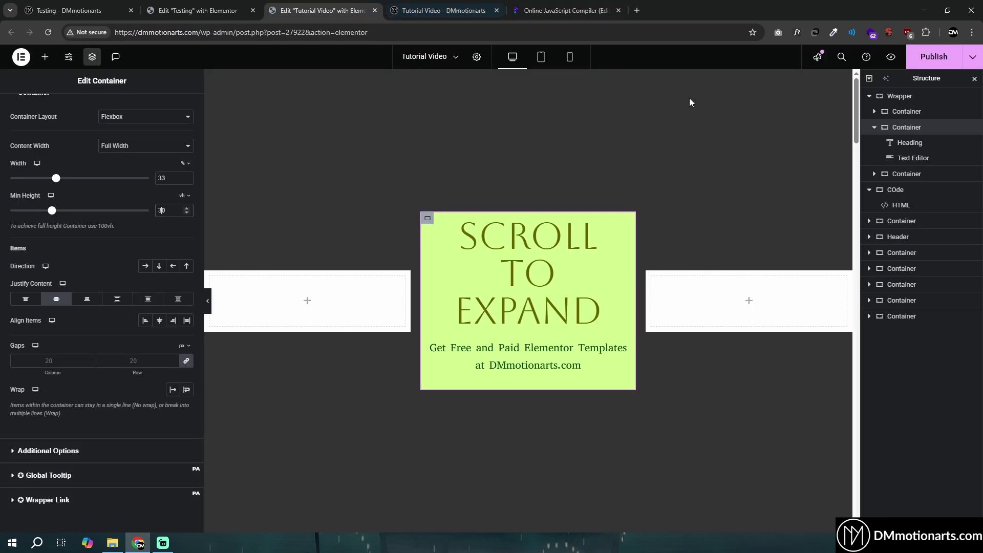
Publish the Tutorial Video page and run through the scale-based expand animation on the live page
click(940, 56)
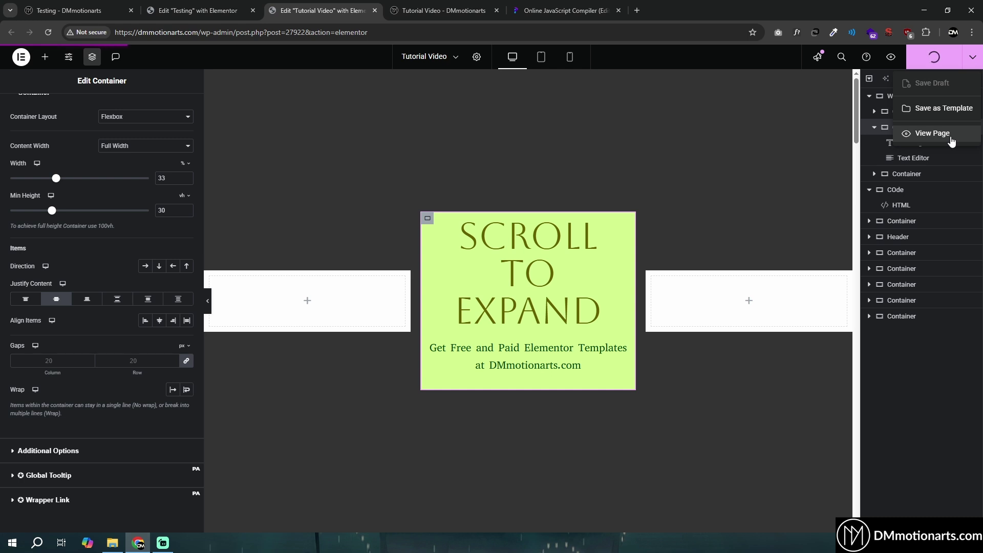
click(950, 138)
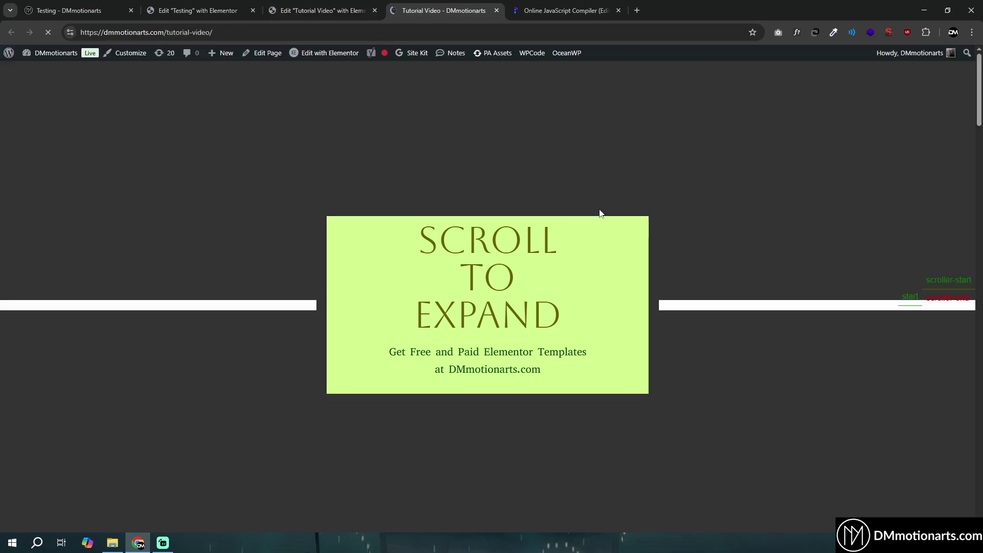
scroll(605, 213, down, 3)
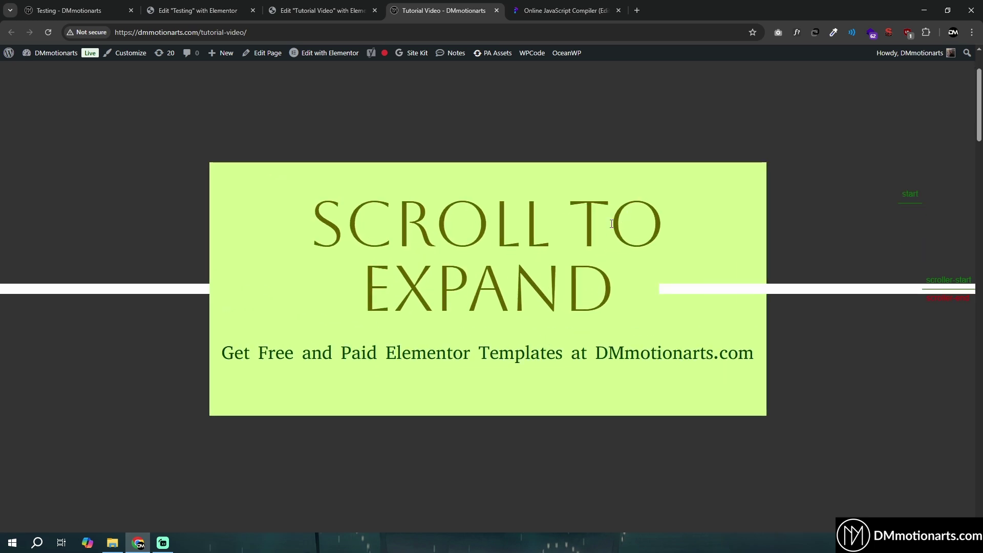
scroll(611, 224, down, 5)
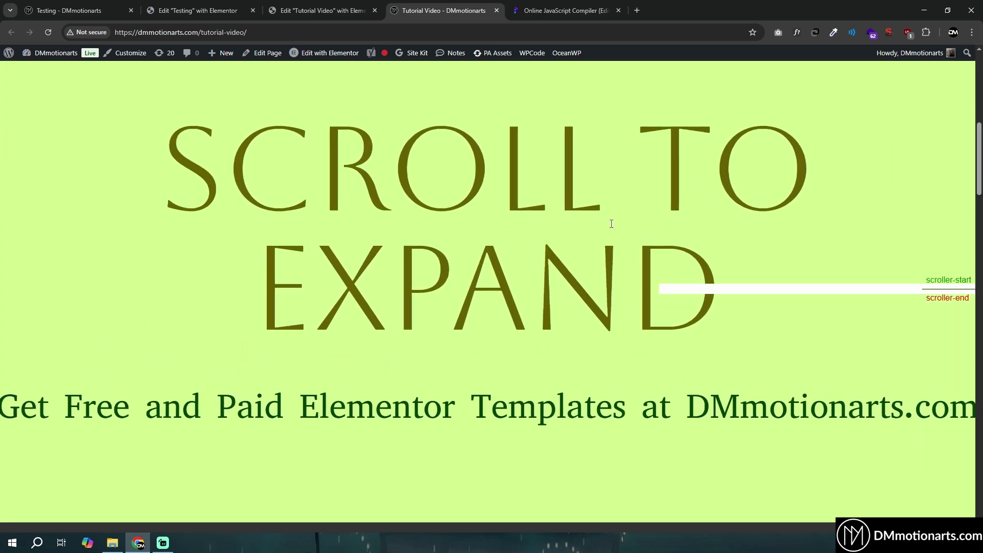
scroll(612, 224, down, 2)
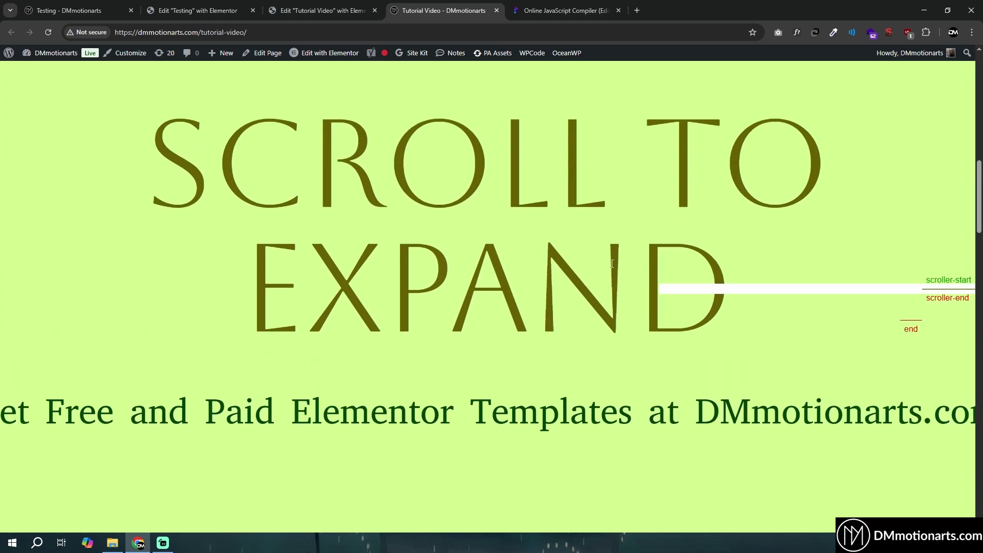
scroll(637, 327, up, 3)
Examine how the enlarging green container stacks against the white side containers on the live page
key(ctrl+Page_Up)
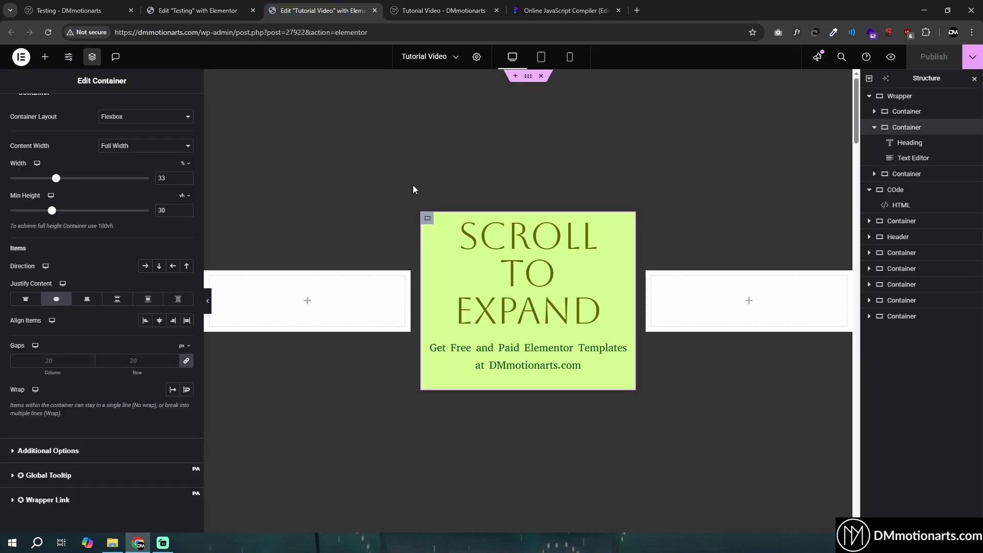
key(ctrl+Page_Down)
scroll(555, 322, up, 2)
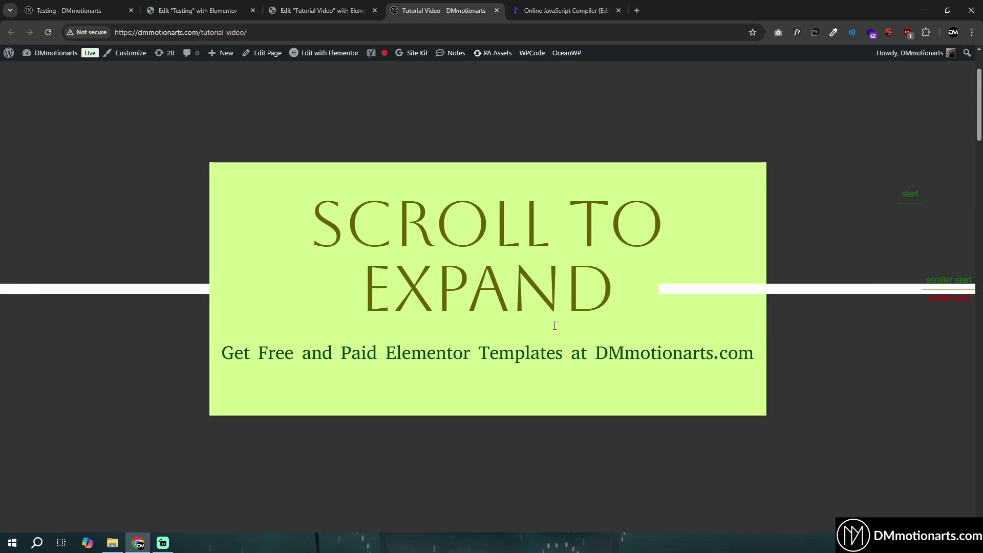
scroll(555, 323, down, 3)
scroll(555, 325, down, 4)
scroll(610, 430, up, 3)
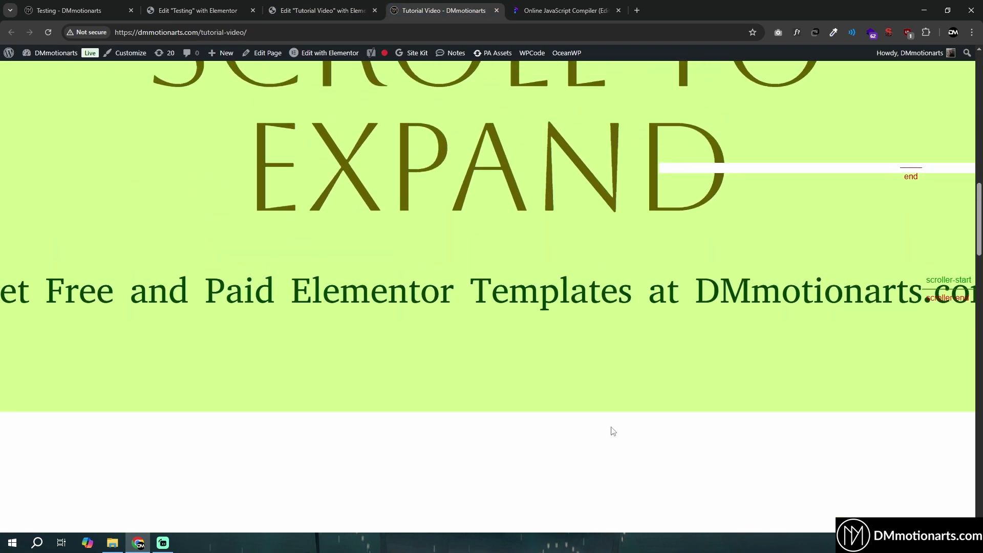
scroll(652, 440, up, 3)
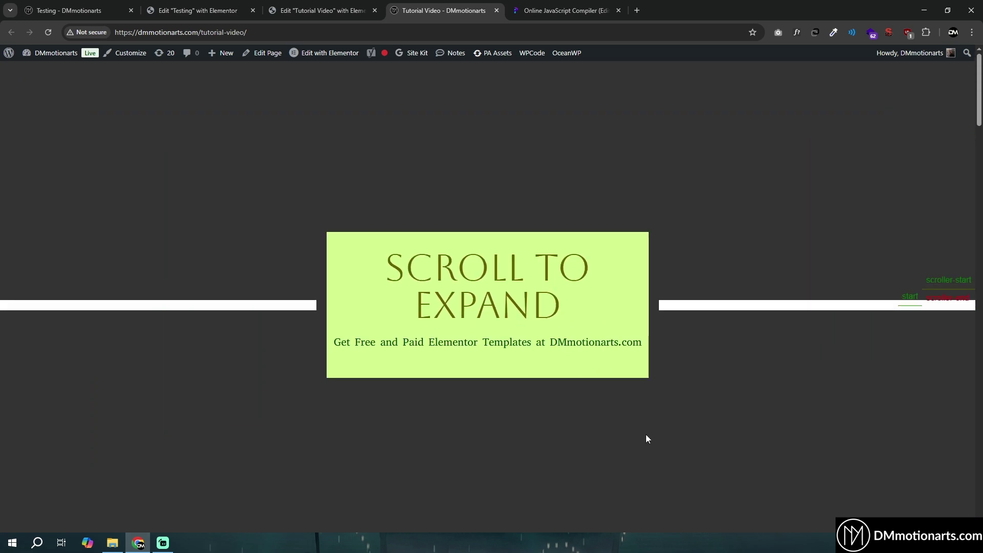
scroll(599, 353, down, 2)
Set the green middle container's Z-Index to 2 and check the expand animation on the live page
click(311, 9)
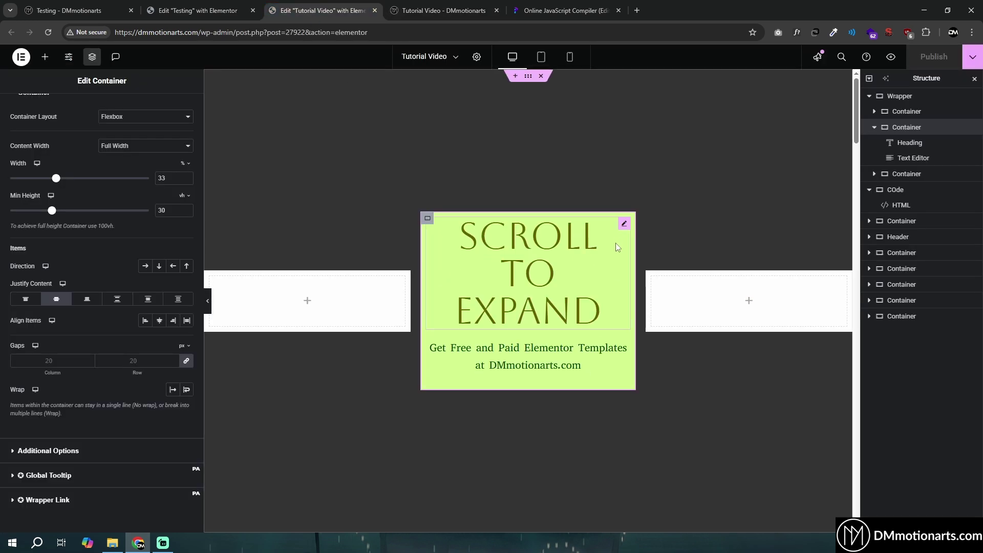
click(424, 220)
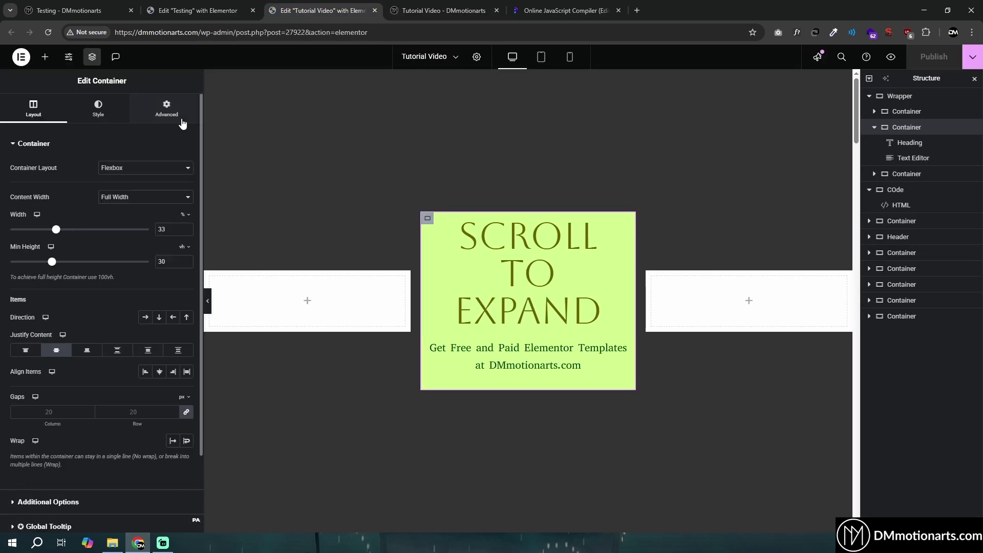
click(169, 110)
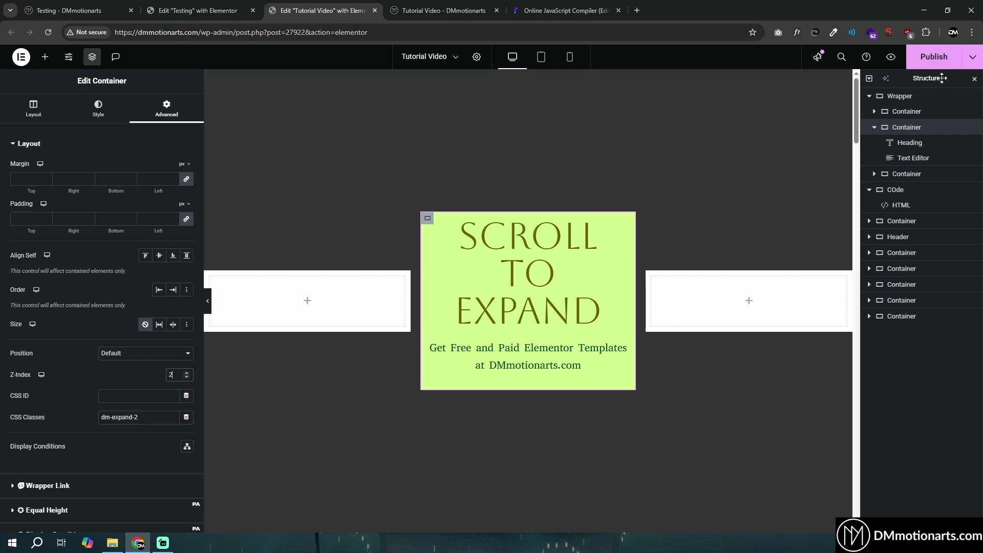
click(442, 10)
scroll(449, 295, down, 5)
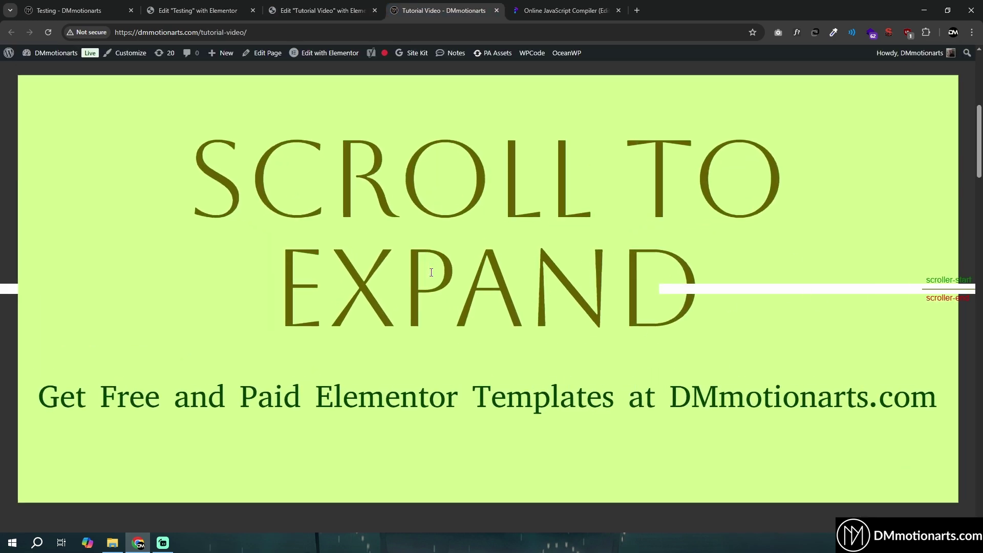
scroll(449, 295, up, 5)
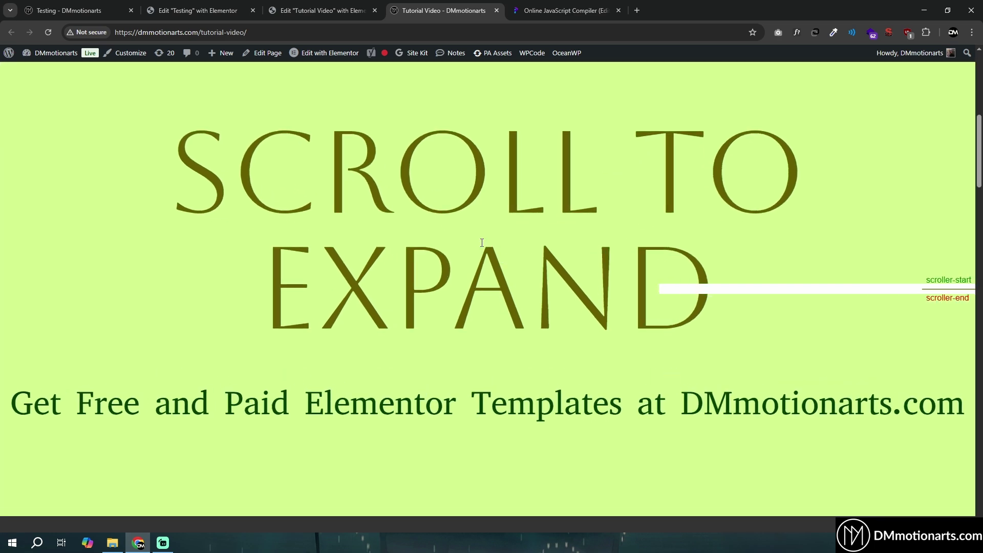
Set the Wrapper container's overflow to Hidden in the Tutorial Video editor
key(ctrl+Page_Up)
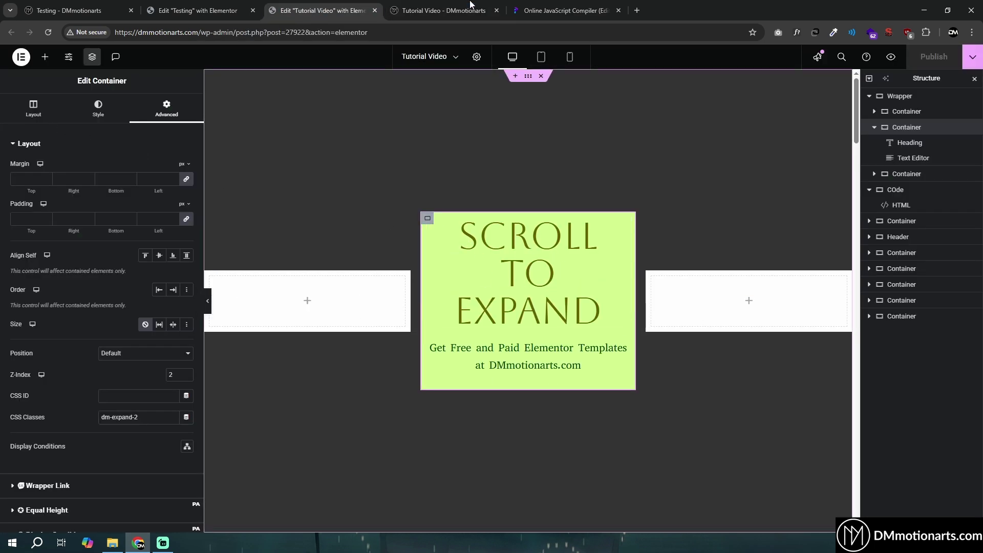
click(587, 6)
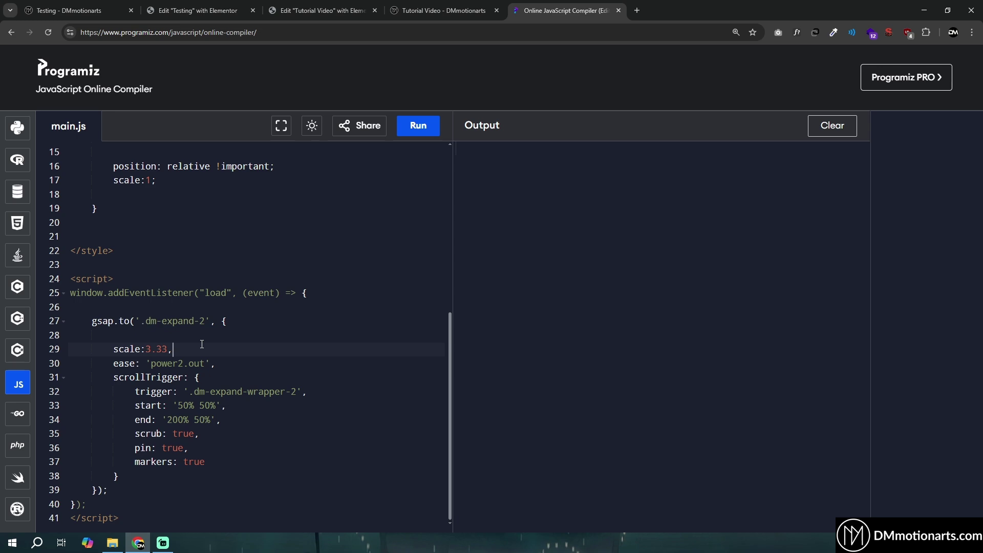
click(299, 6)
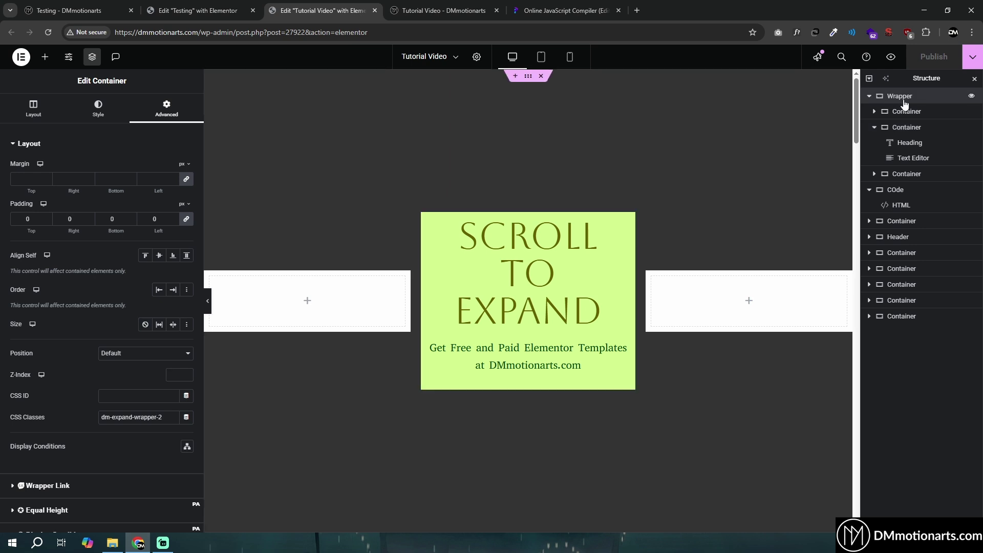
click(33, 108)
click(21, 503)
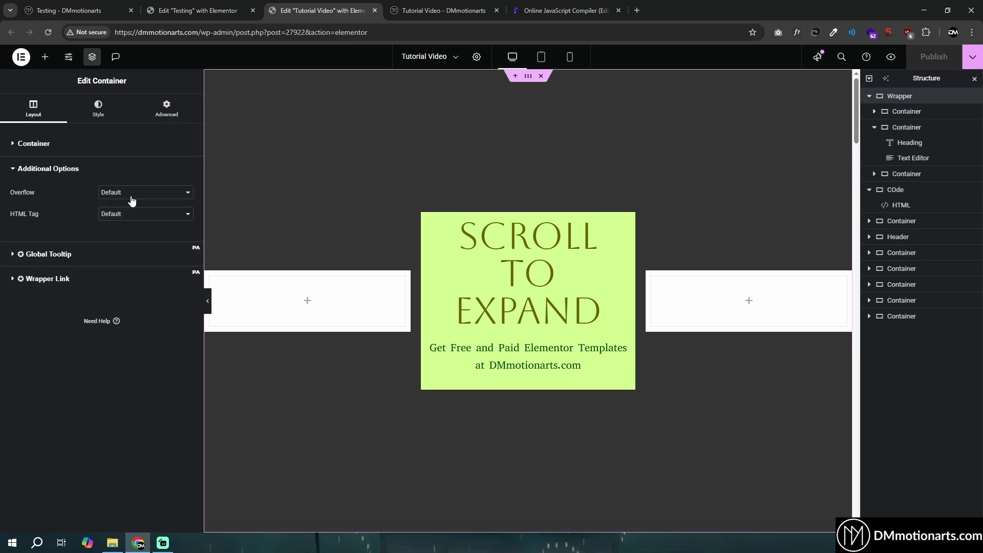
click(146, 192)
click(110, 217)
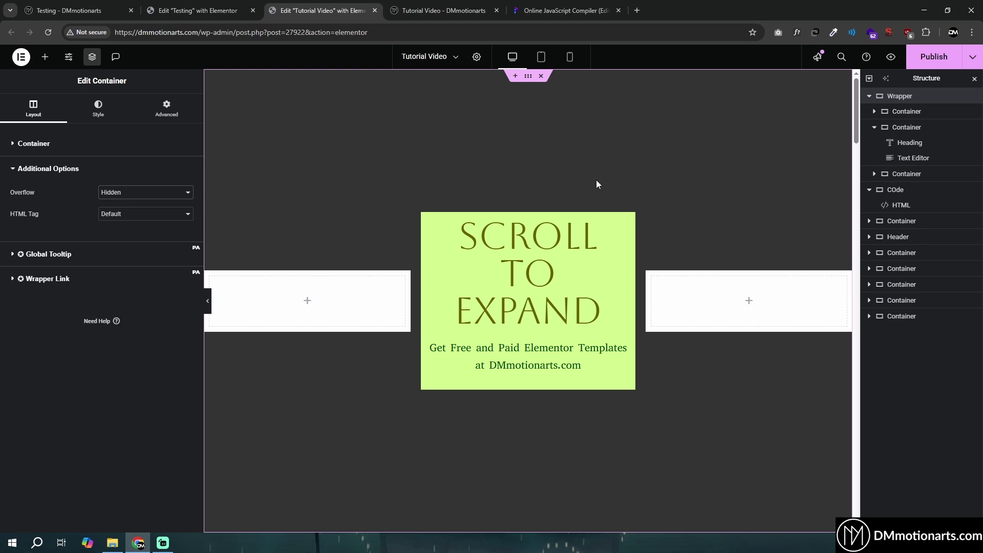
Examine the GSAP timeline code for dm-expand-2 and dm-expand-2-out in the HTML widget, then switch to the Programiz compiler
click(536, 156)
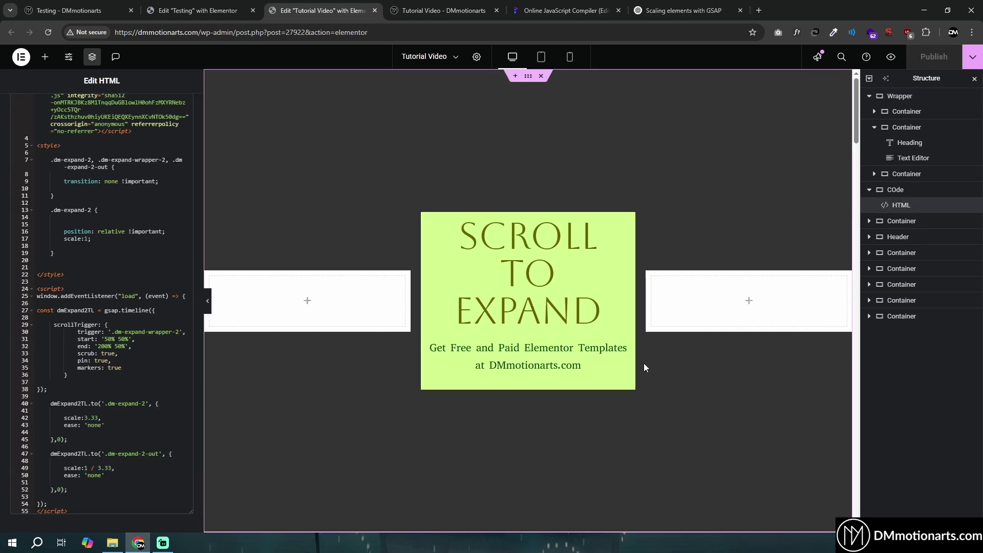
scroll(179, 354, down, 1)
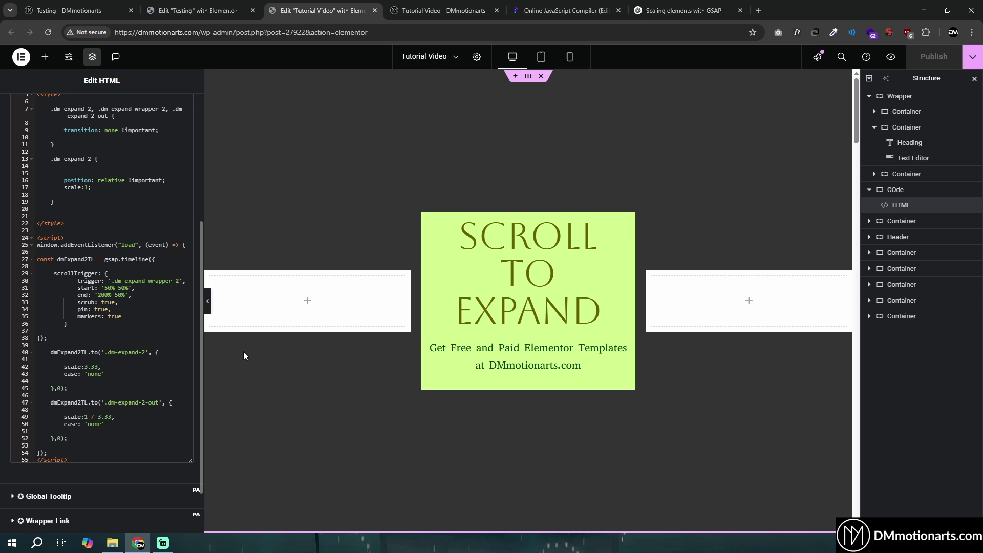
click(108, 400)
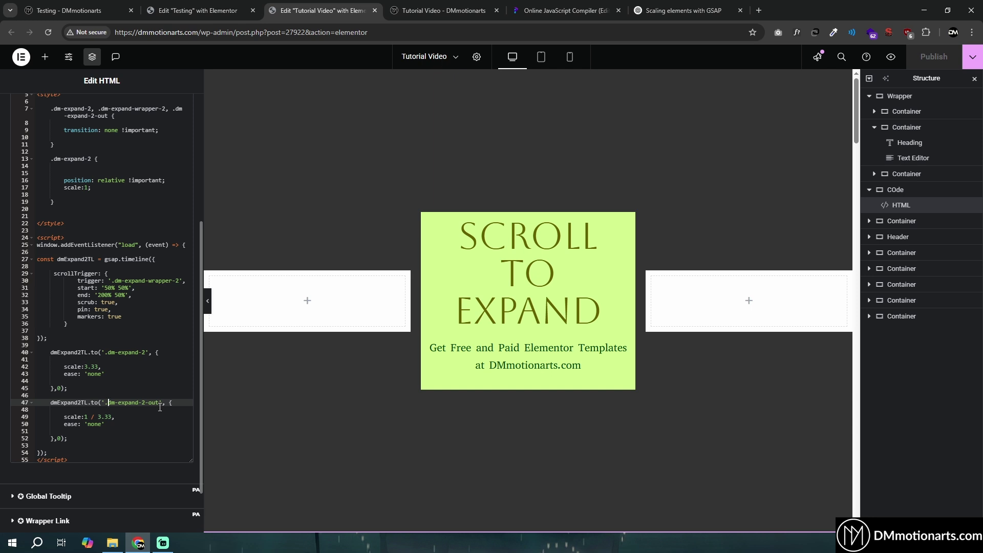
click(566, 10)
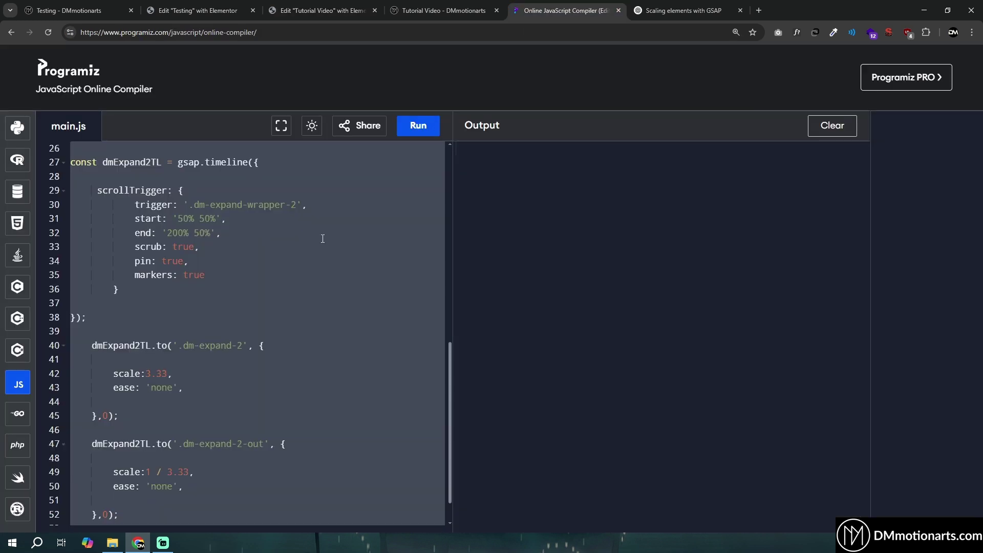
Examine the dm-expand-2-out selector in the code and the CSS classes of the heading and text widget in the Tutorial Video editor
click(202, 319)
scroll(199, 353, down, 1)
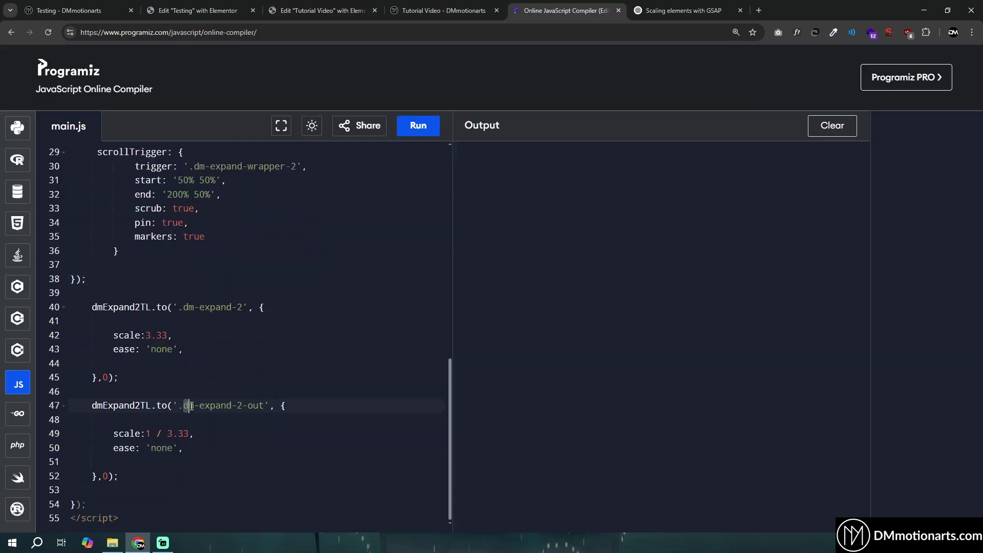
drag(189, 406, 265, 406)
click(322, 10)
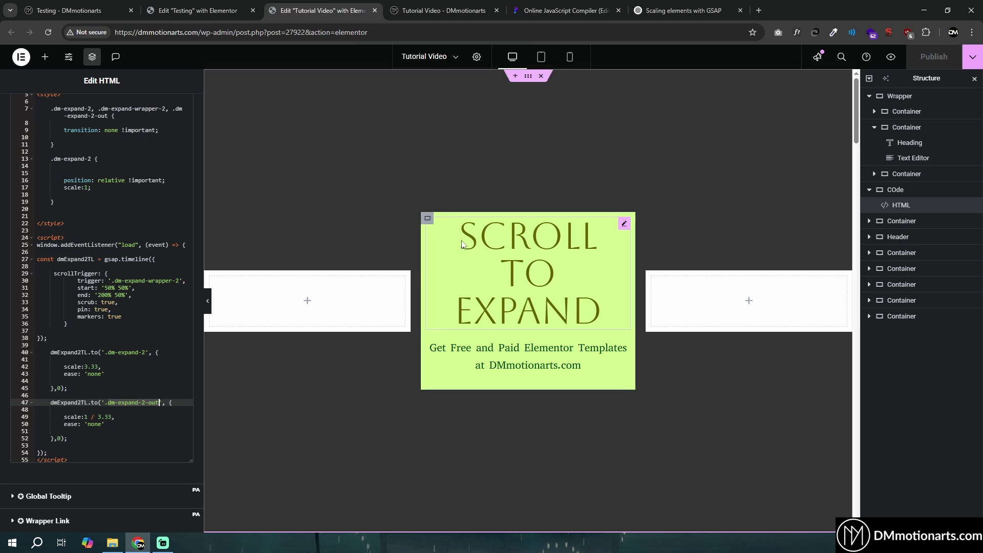
click(624, 226)
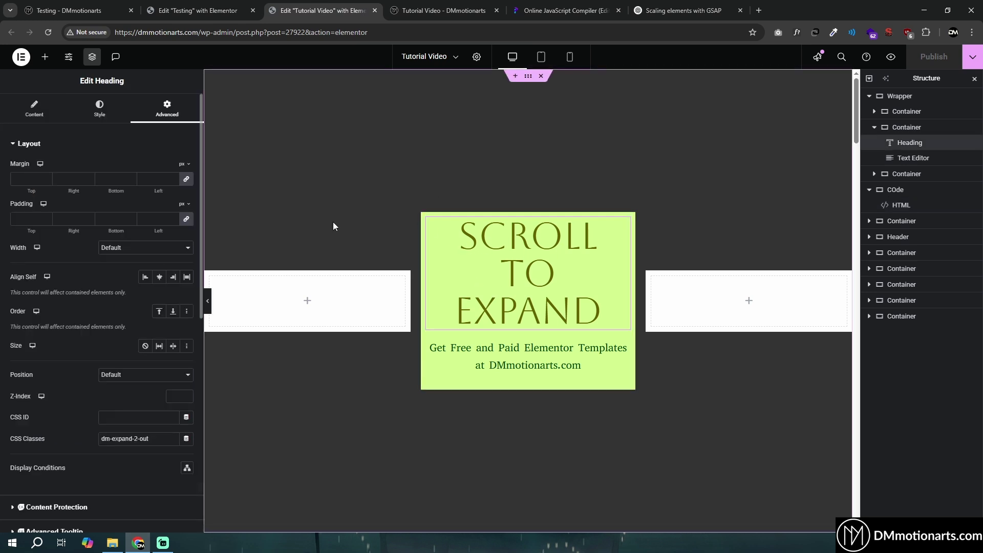
click(625, 346)
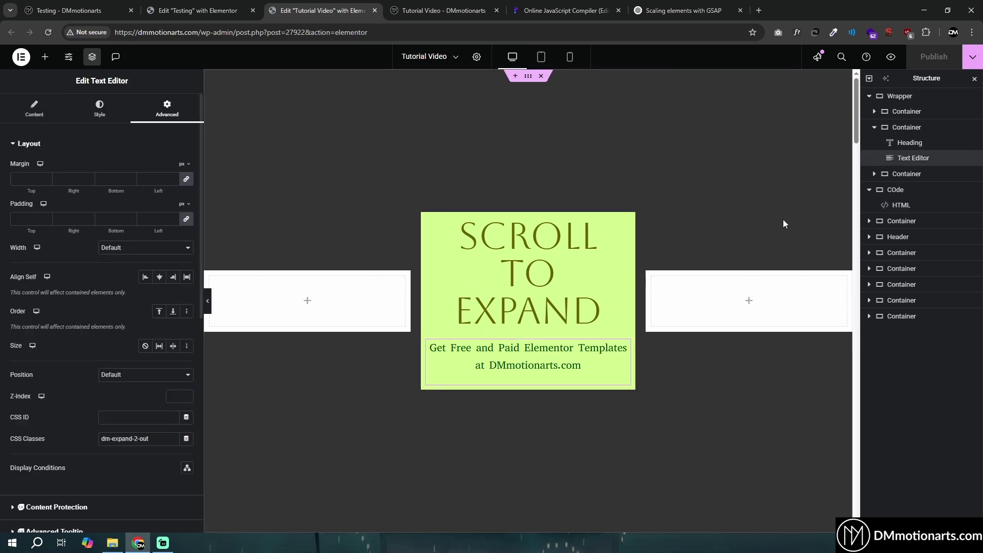
Check on the live page how the heading and text are spaced while the green container expands
click(438, 9)
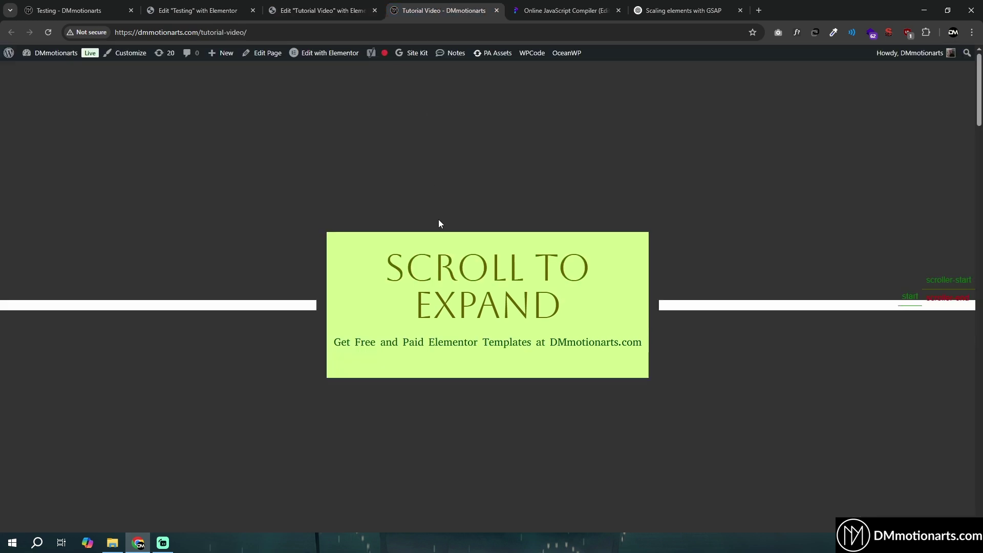
scroll(502, 237, down, 5)
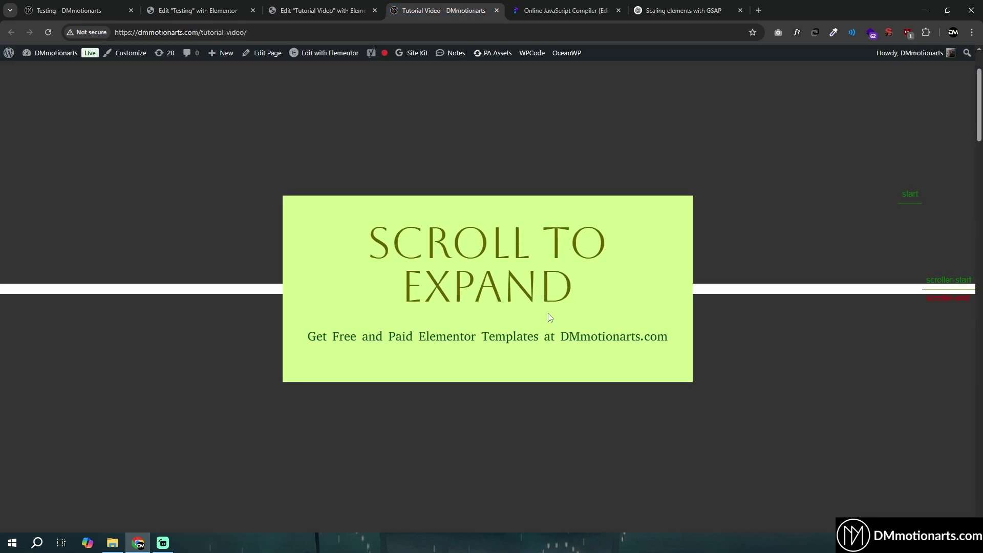
scroll(483, 384, down, 5)
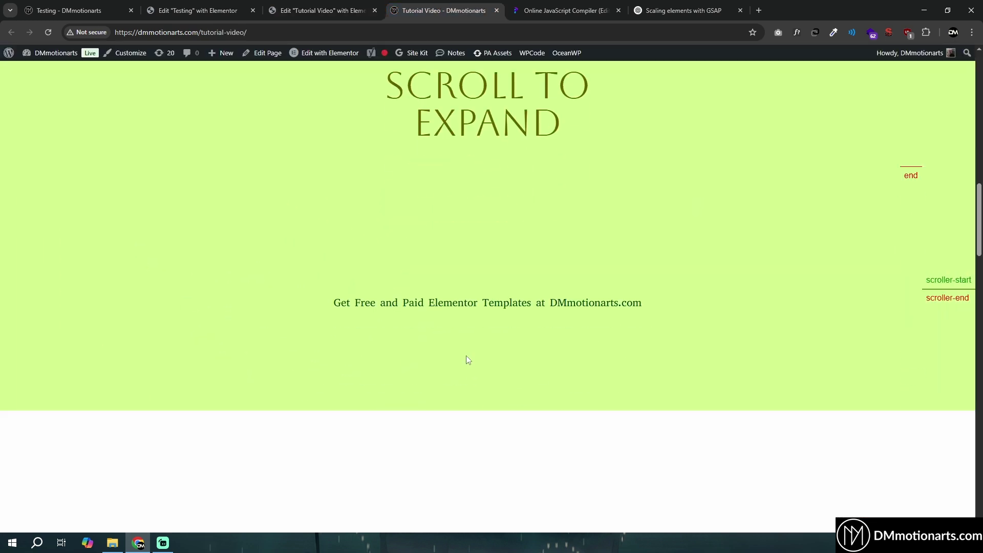
scroll(466, 358, up, 3)
scroll(482, 384, up, 3)
In the Tutorial Video editor, add a container inside the green middle container and move the Heading and Text Editor widgets into it
click(318, 11)
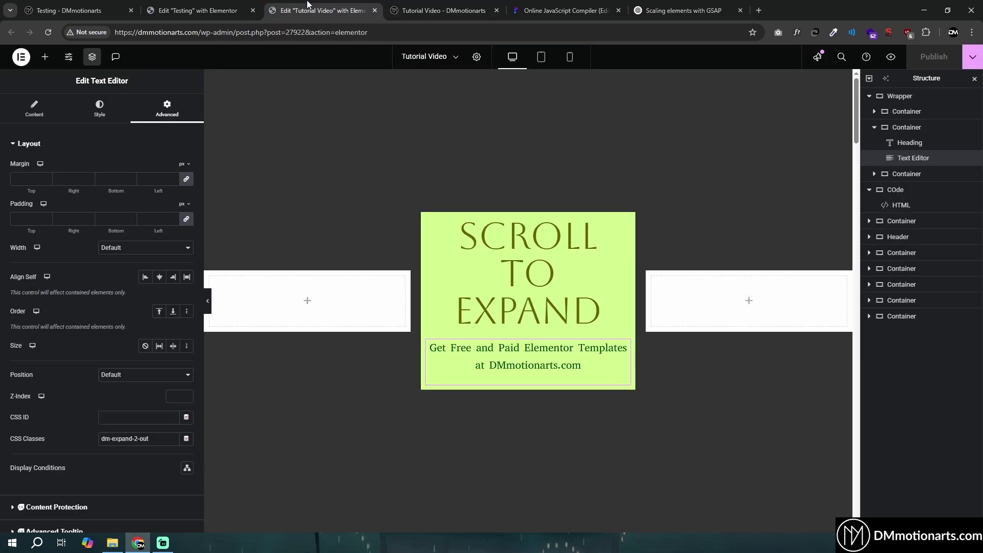
click(426, 220)
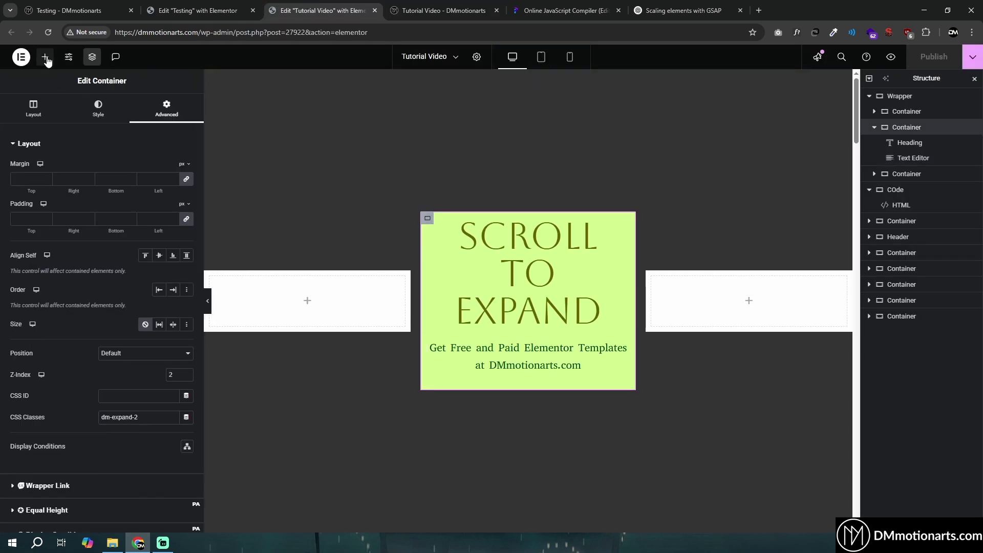
click(45, 56)
click(52, 190)
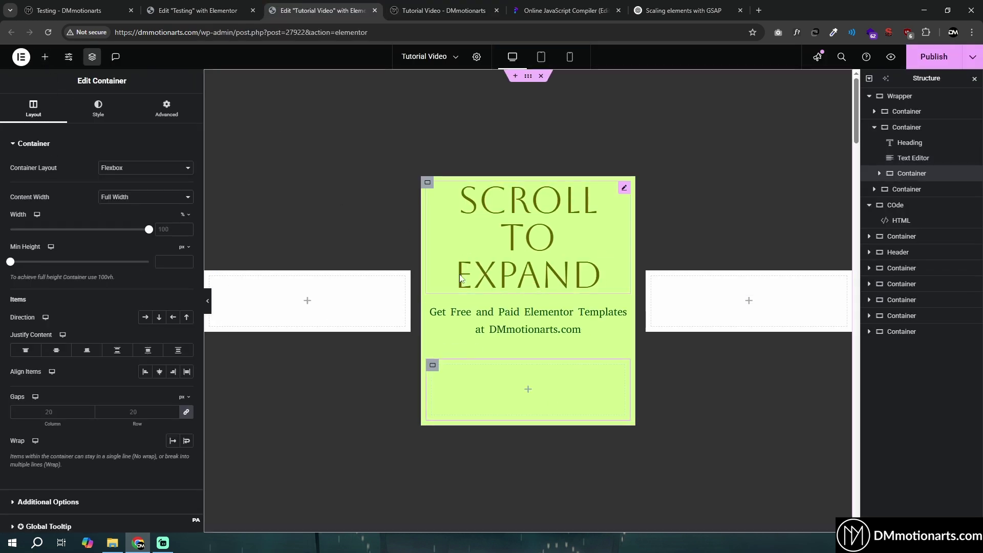
click(879, 174)
drag(913, 157, 914, 182)
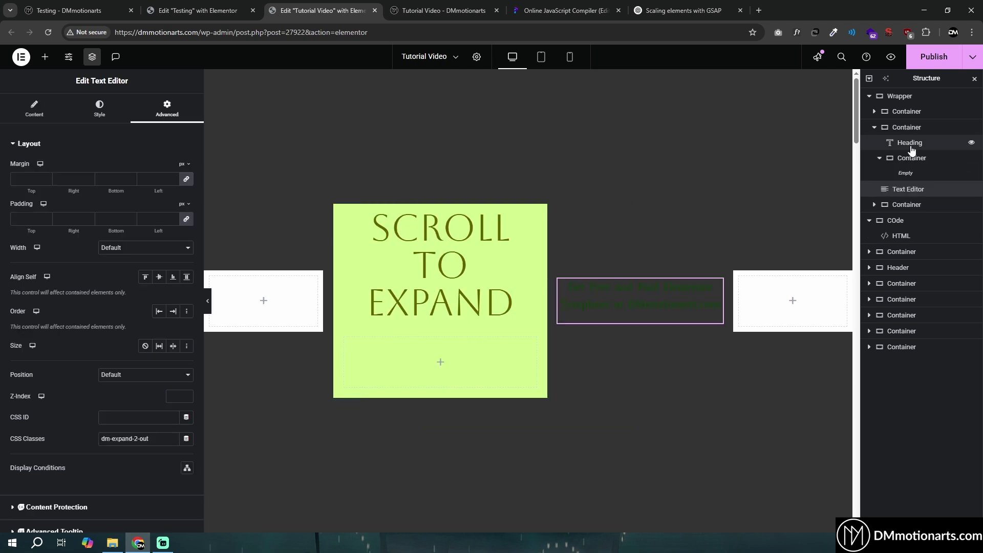
drag(909, 144, 926, 169)
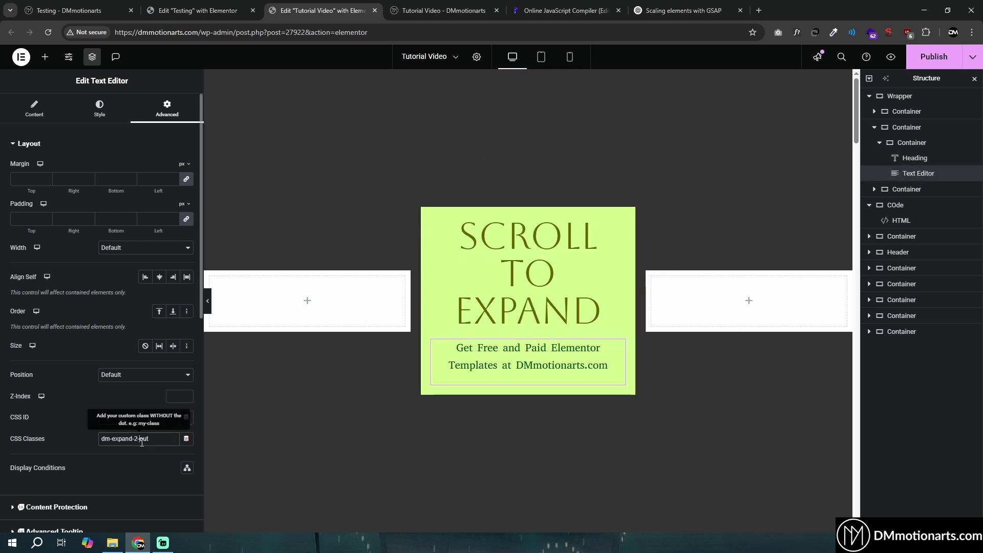
Cut the dm-expand-2-out CSS class from both the Text Editor and the Heading widgets
triple_click(125, 439)
key(ctrl+x)
click(870, 160)
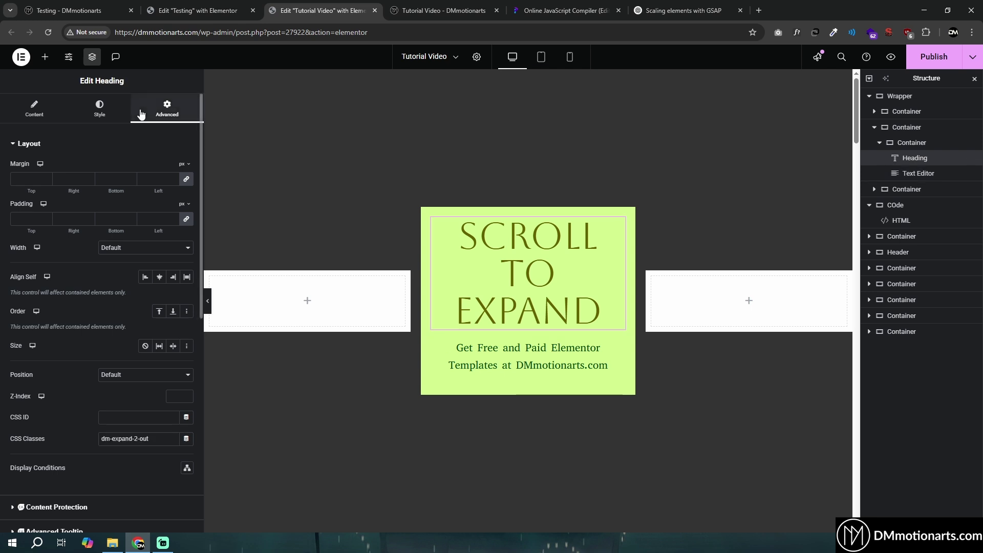
triple_click(132, 439)
key(ctrl+x)
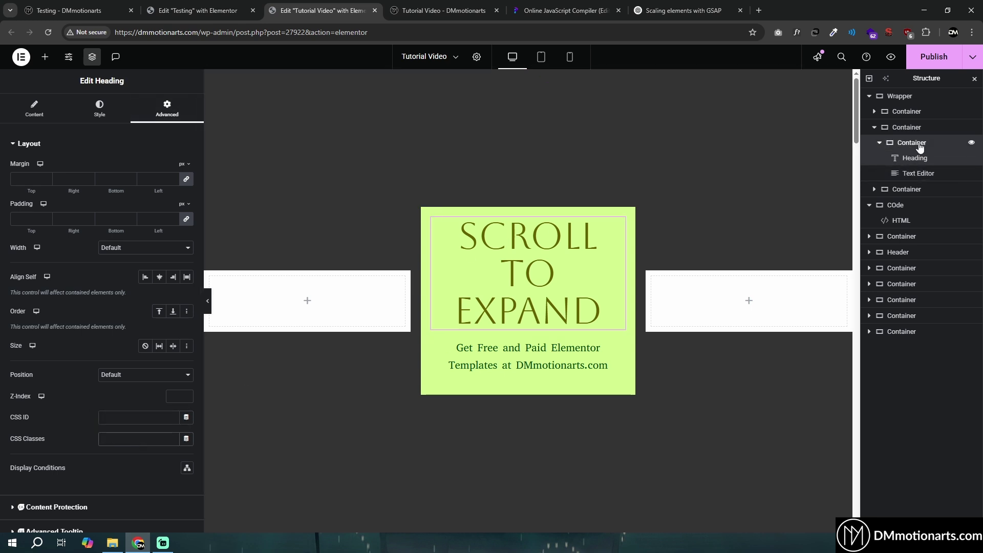
Give the new inner container the CSS class dm-expand-2-out and publish the page
click(912, 142)
click(166, 109)
click(126, 420)
key(ctrl+v)
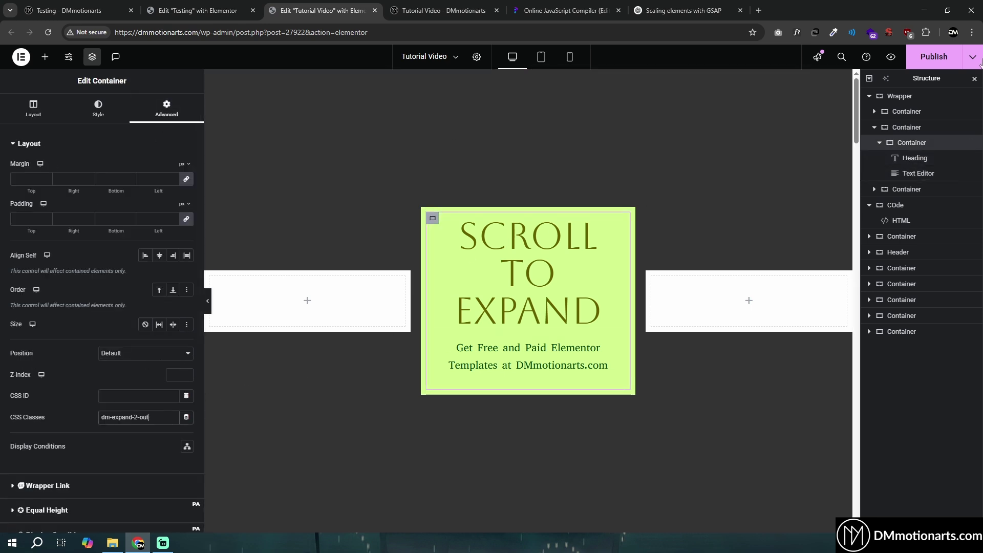
click(931, 60)
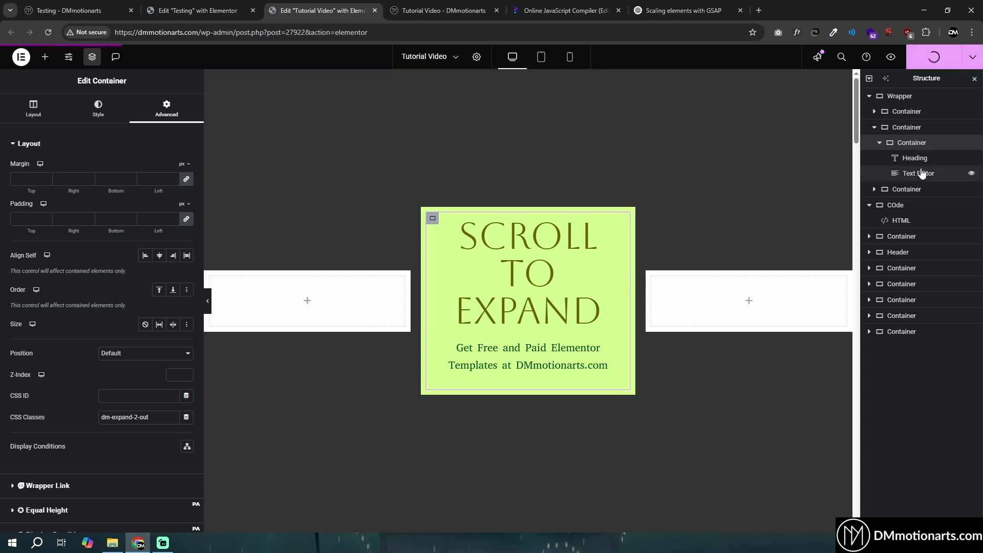
View the published page and test the expand animation with the heading and text grouped in the inner container
click(880, 143)
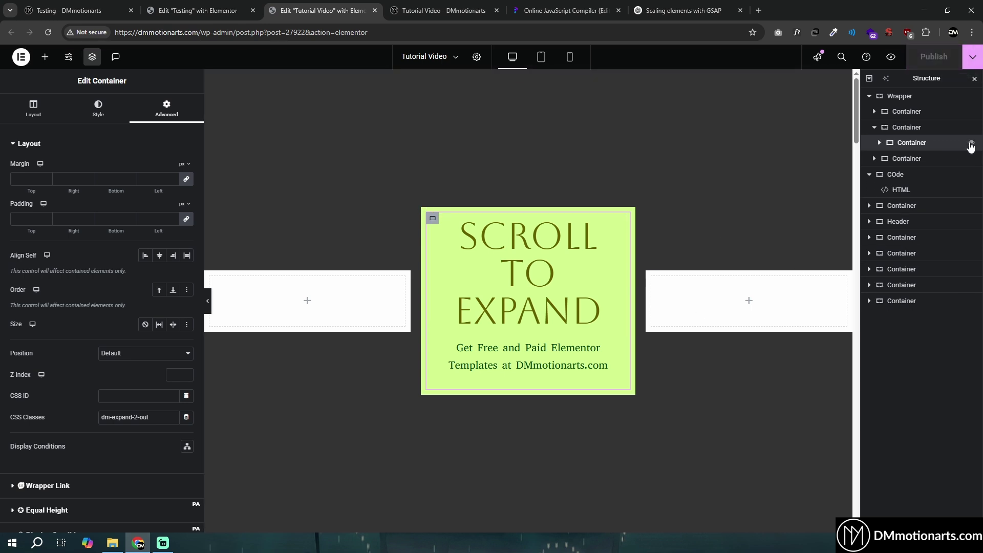
click(973, 57)
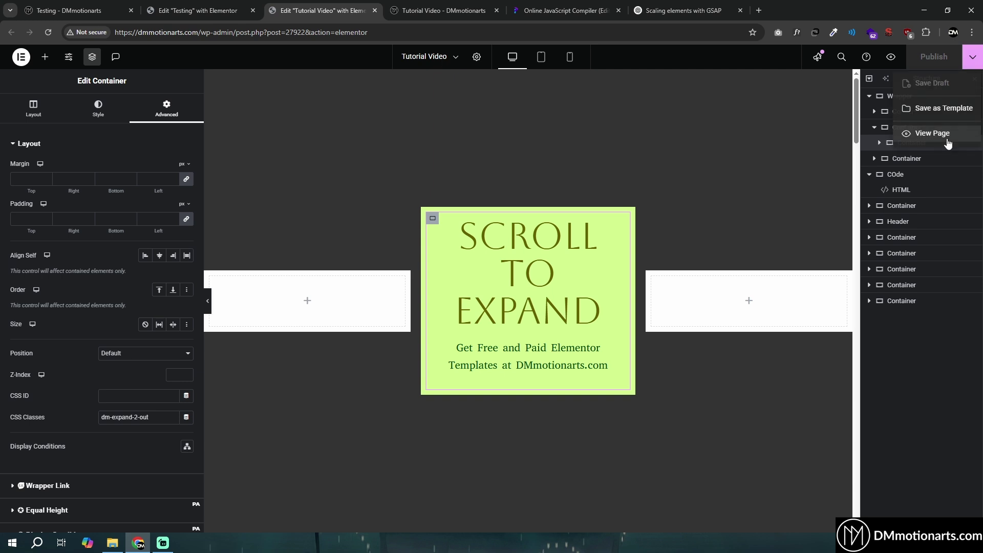
click(922, 136)
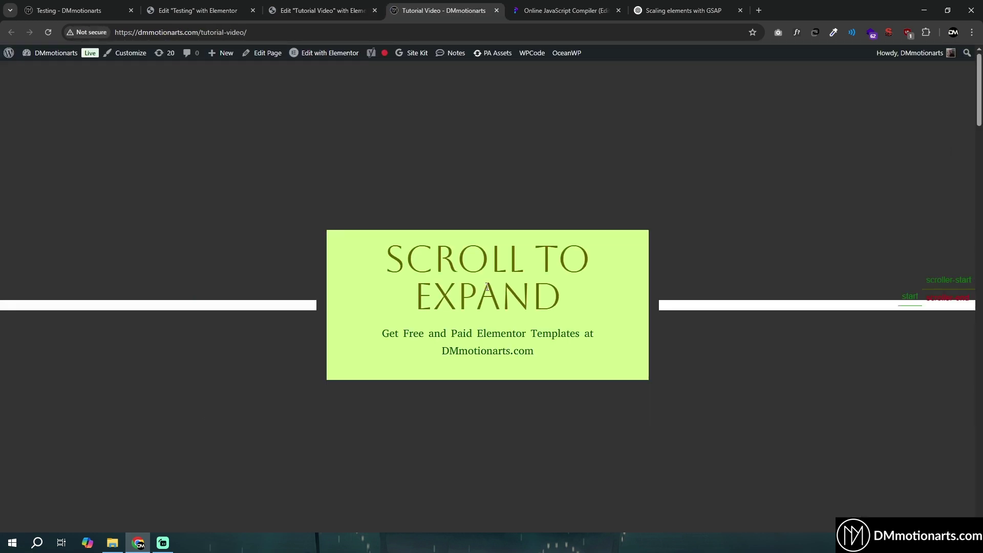
scroll(487, 288, down, 5)
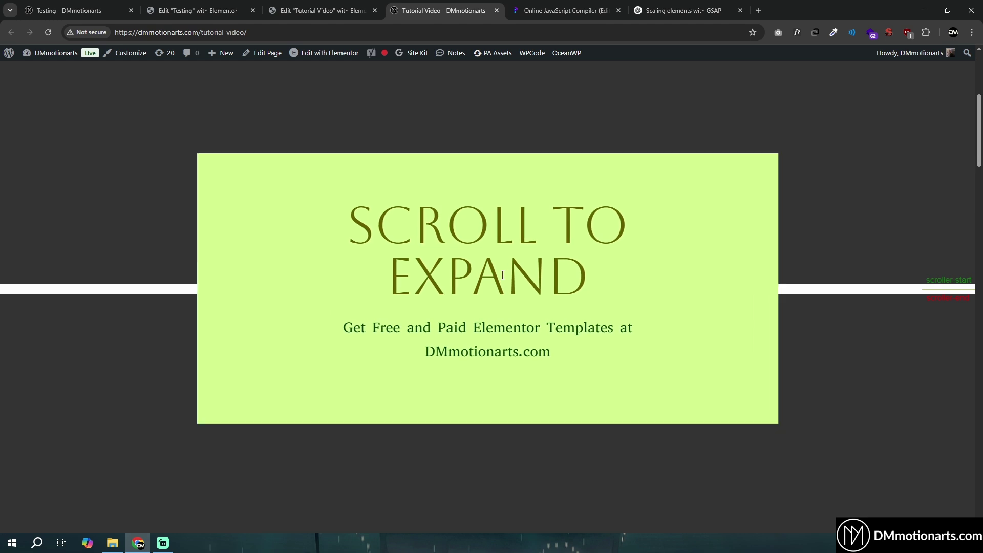
scroll(502, 275, down, 3)
scroll(503, 276, down, 5)
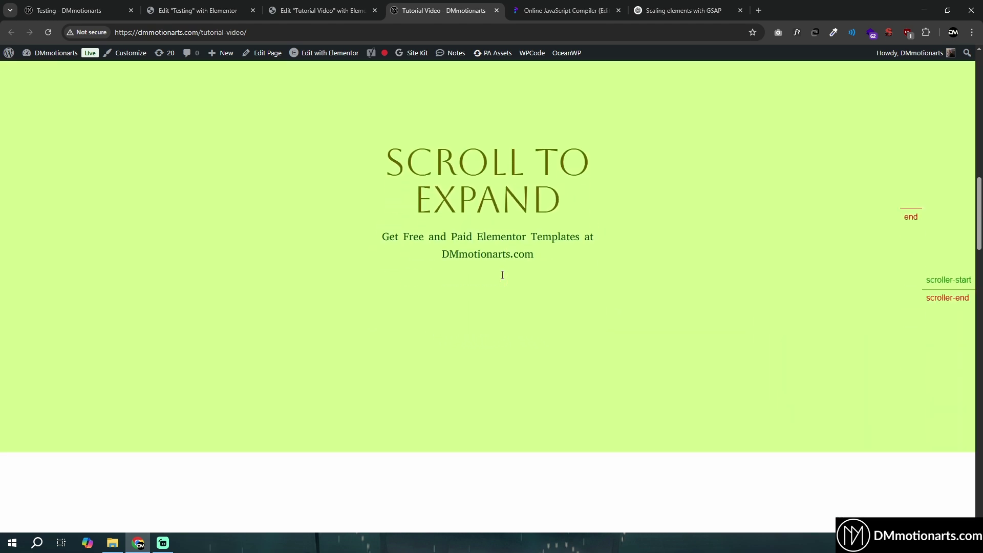
scroll(510, 292, up, 10)
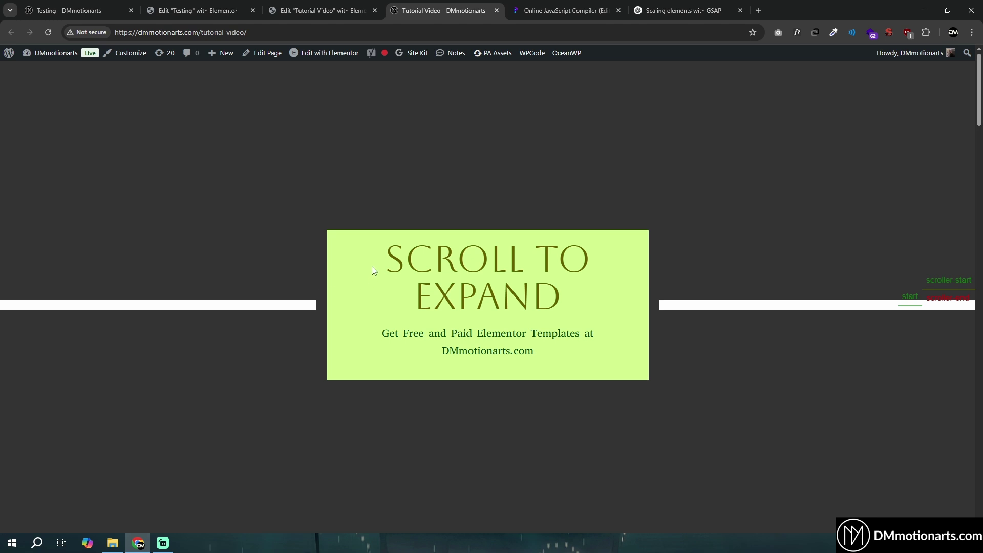
Examine how the size of the heading and text changes midway through the expansion compared with its start and end
scroll(365, 246, down, 2)
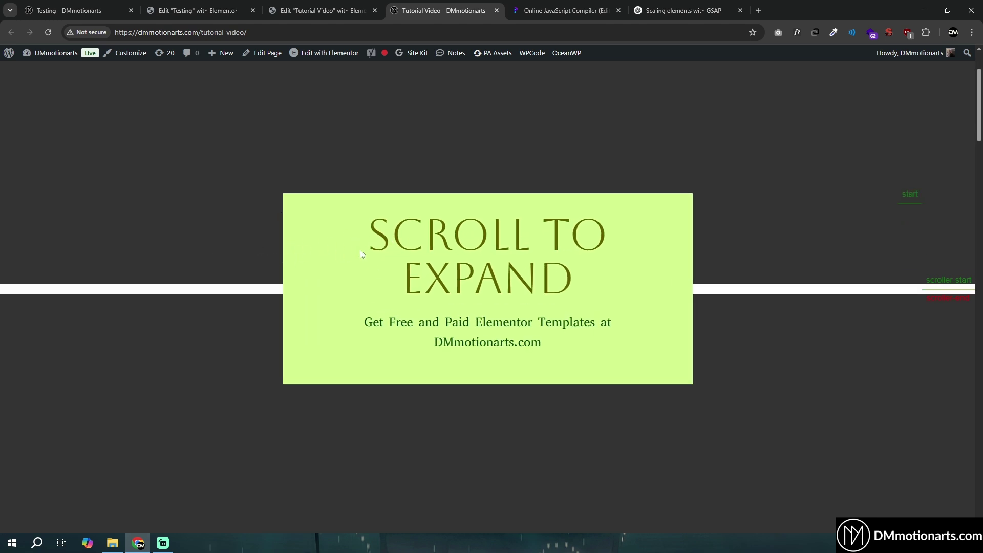
scroll(362, 254, down, 5)
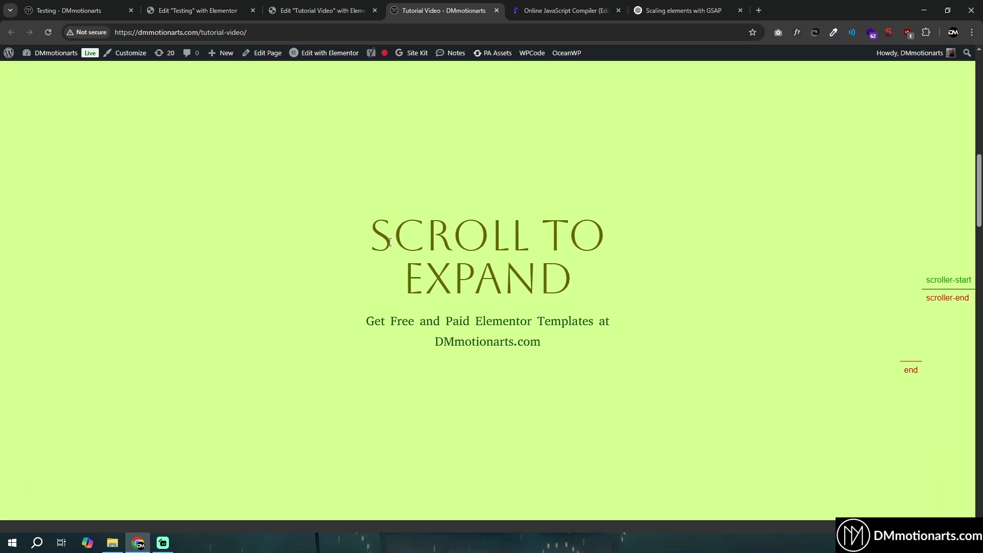
scroll(389, 242, down, 4)
scroll(389, 242, up, 4)
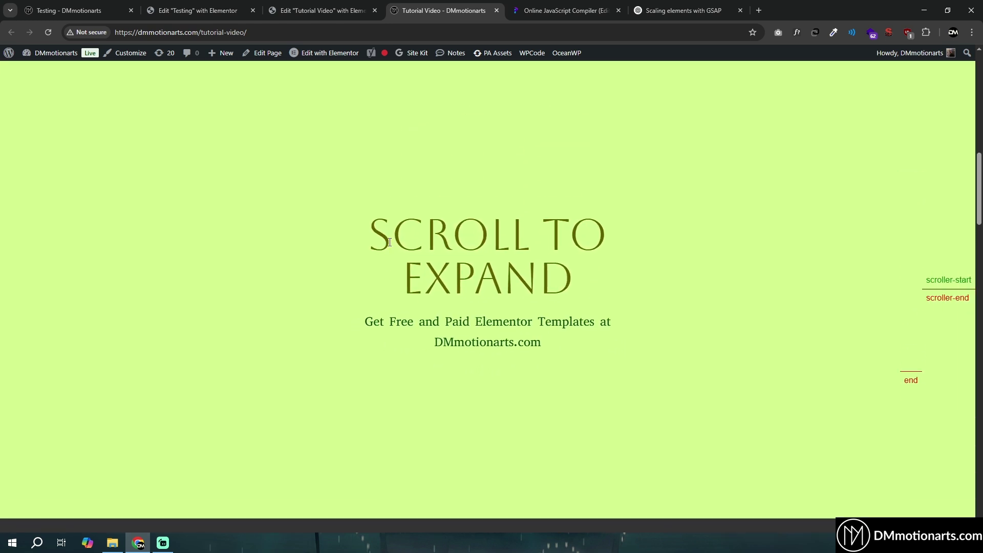
scroll(389, 242, up, 8)
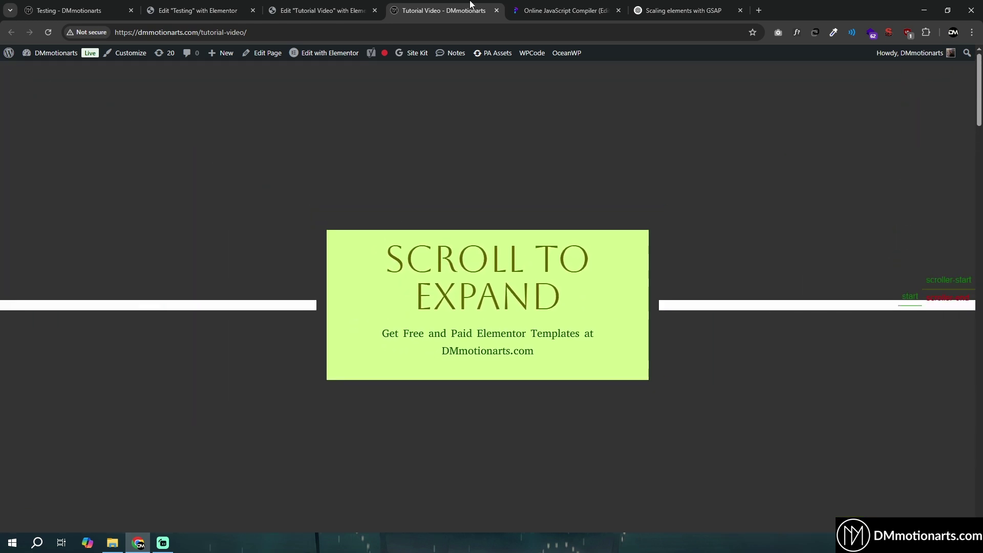
scroll(513, 287, down, 3)
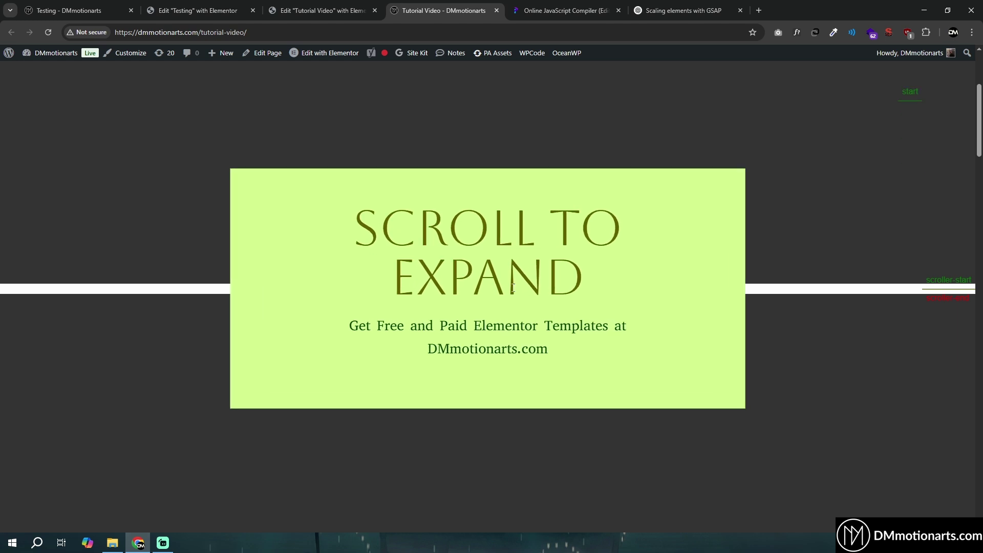
scroll(513, 287, down, 5)
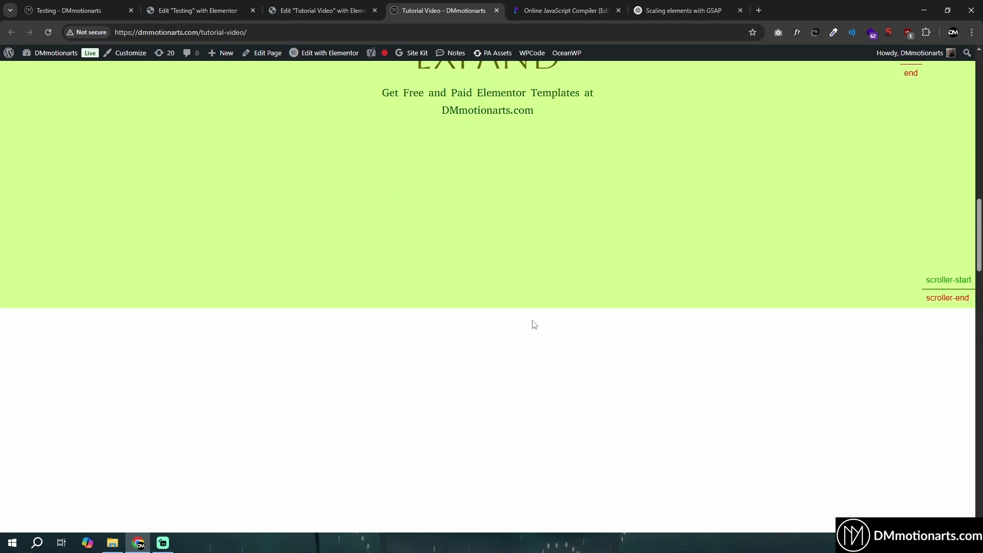
scroll(550, 313, up, 4)
scroll(522, 351, down, 1)
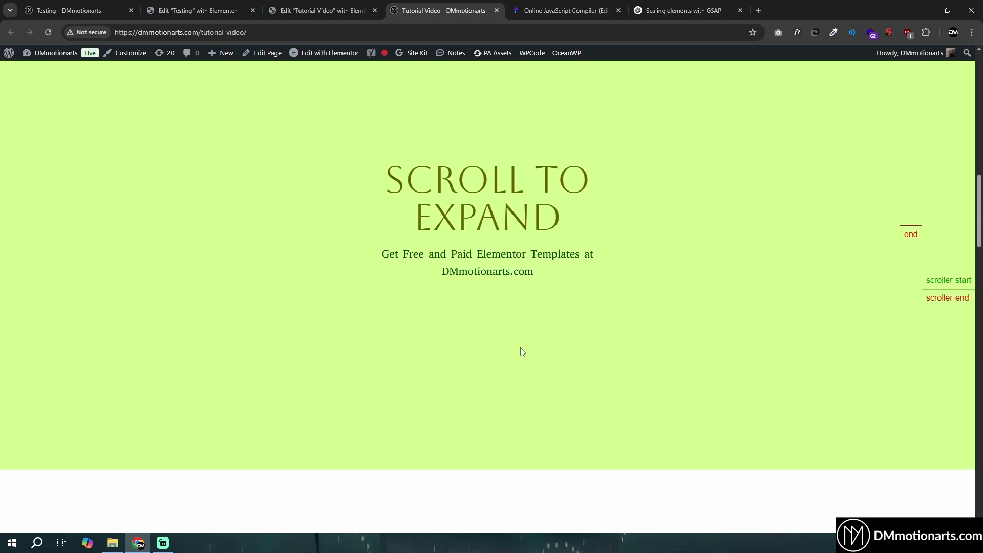
scroll(522, 352, up, 5)
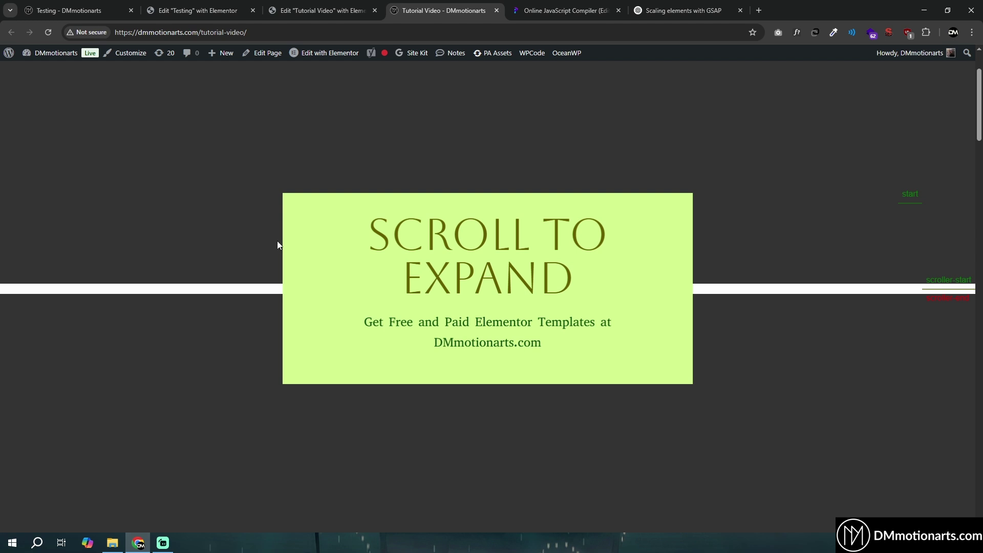
drag(399, 272, 643, 344)
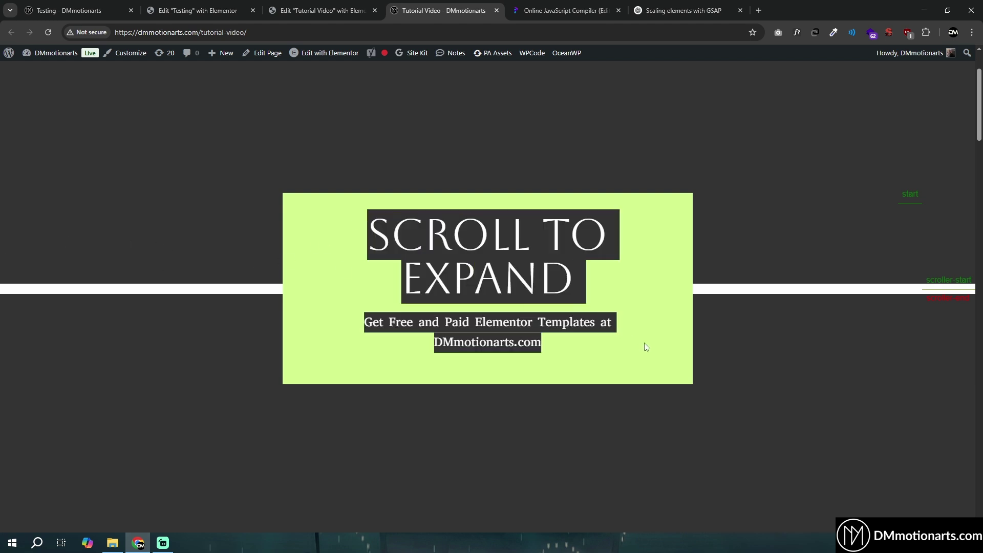
click(646, 309)
scroll(479, 293, down, 2)
Compare the scale values 3.33 and 1 / 3.33 in the Programiz compiler, then recheck the expanded section on the live page
click(551, 5)
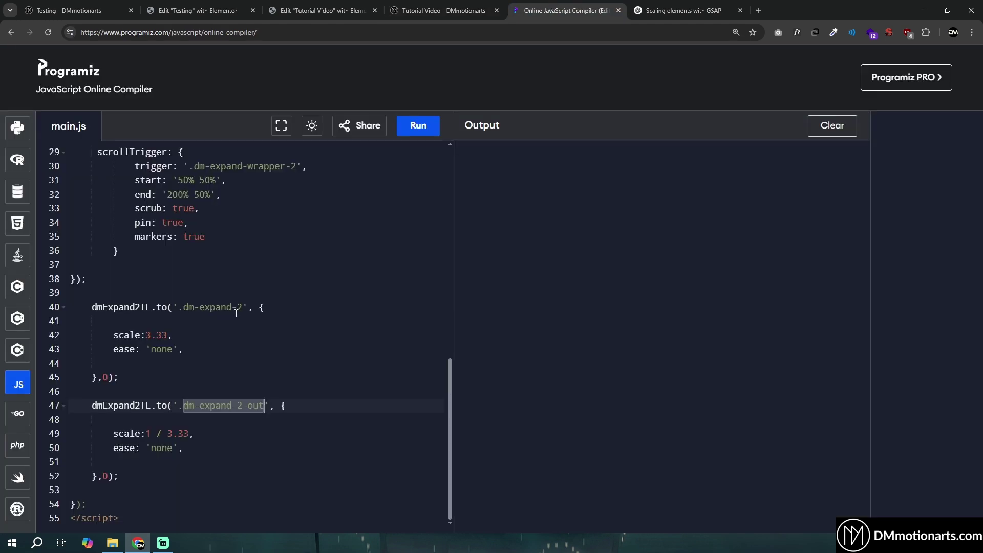
key(Right)
double_click(147, 434)
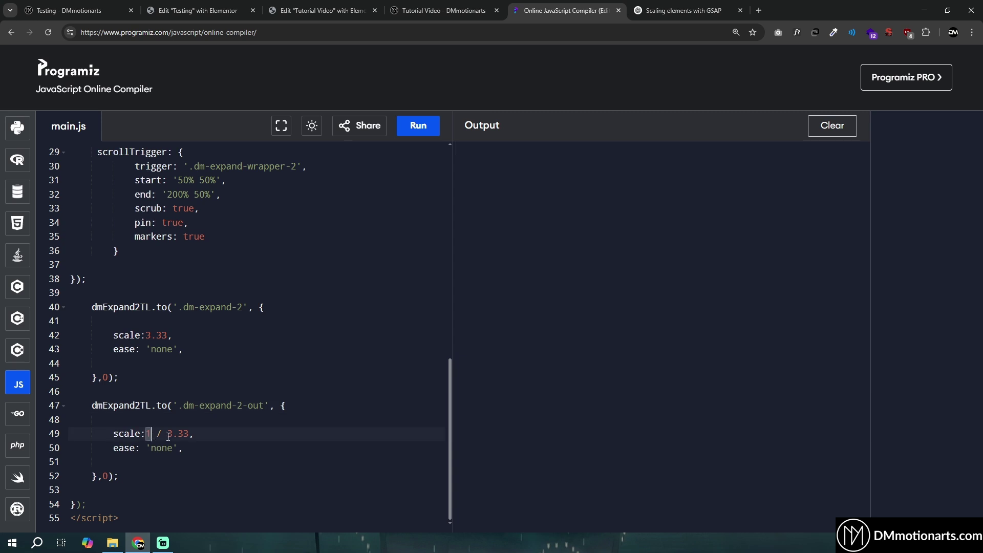
drag(167, 435, 189, 435)
click(163, 348)
drag(145, 335, 167, 345)
drag(168, 434, 190, 434)
click(191, 435)
click(409, 10)
scroll(421, 312, up, 3)
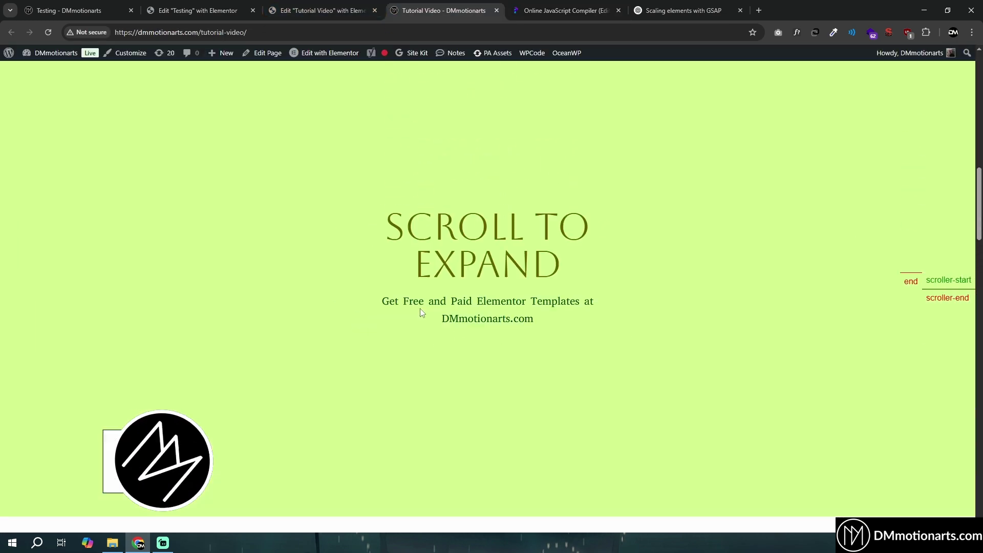
Switch to the Programiz compiler and review the dmExpand2TL timeline code and its two scale tweens
click(532, 9)
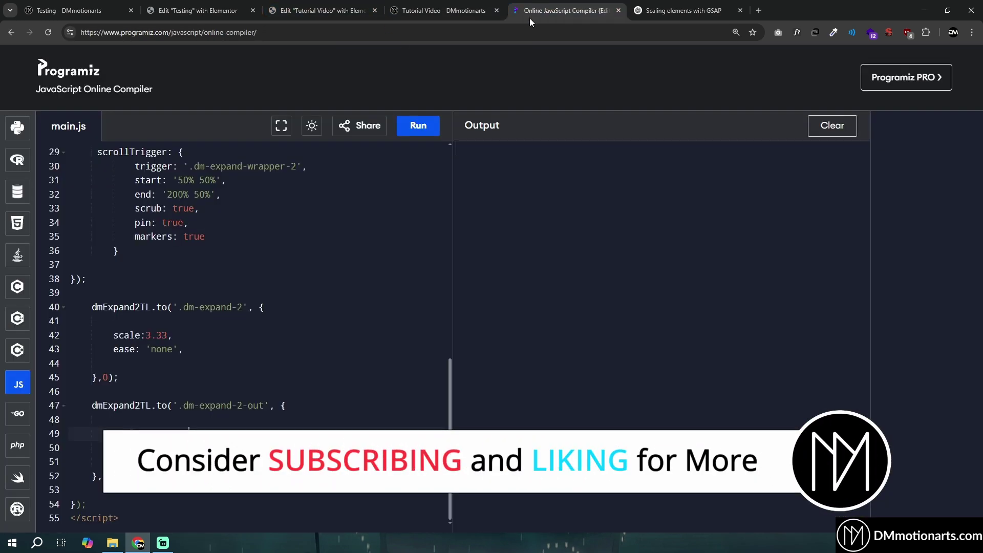
scroll(241, 389, up, 3)
scroll(119, 418, down, 3)
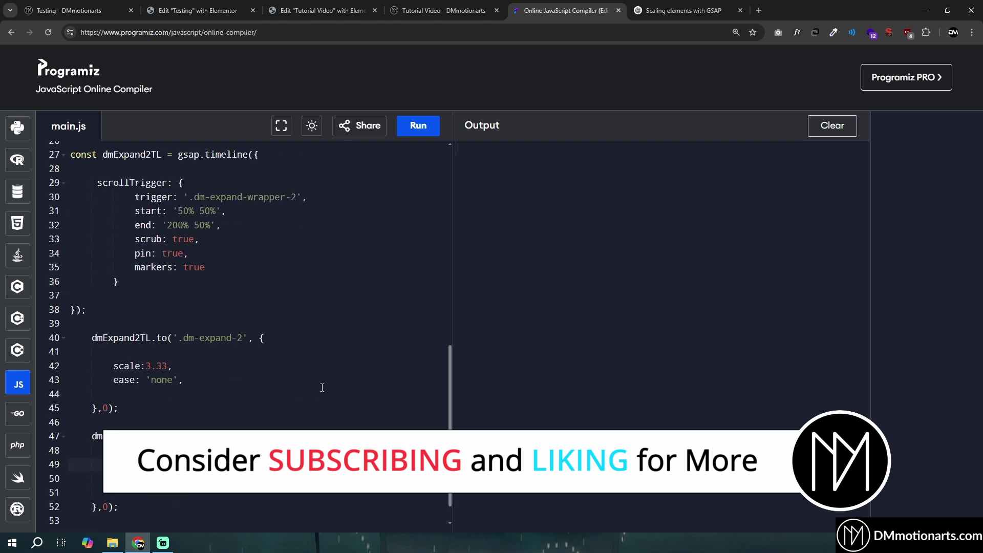
drag(77, 392, 247, 471)
click(247, 472)
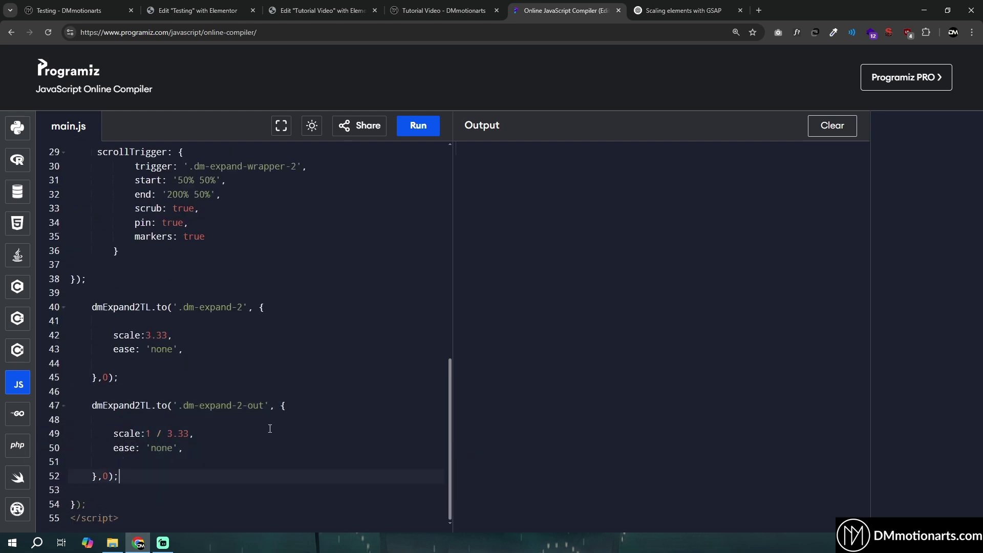
scroll(270, 420, up, 4)
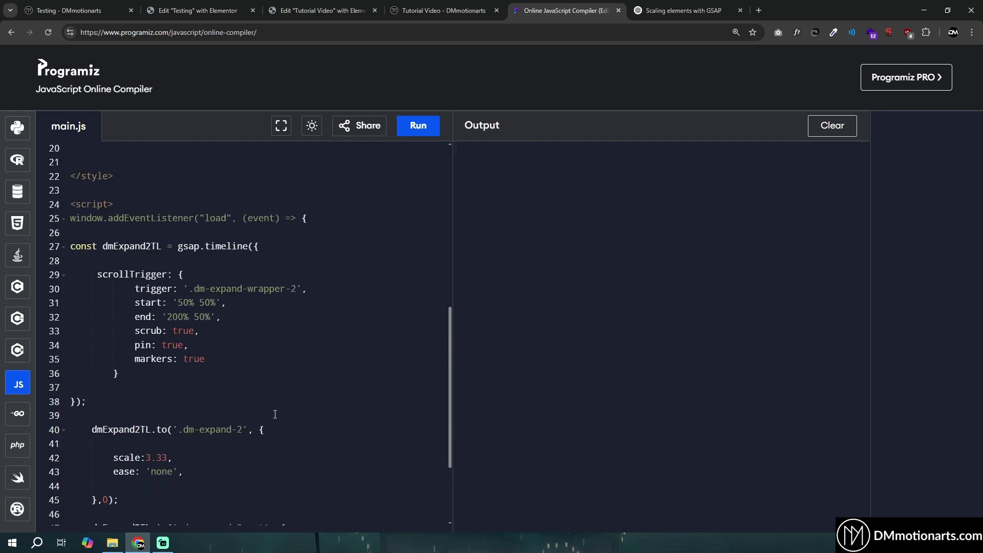